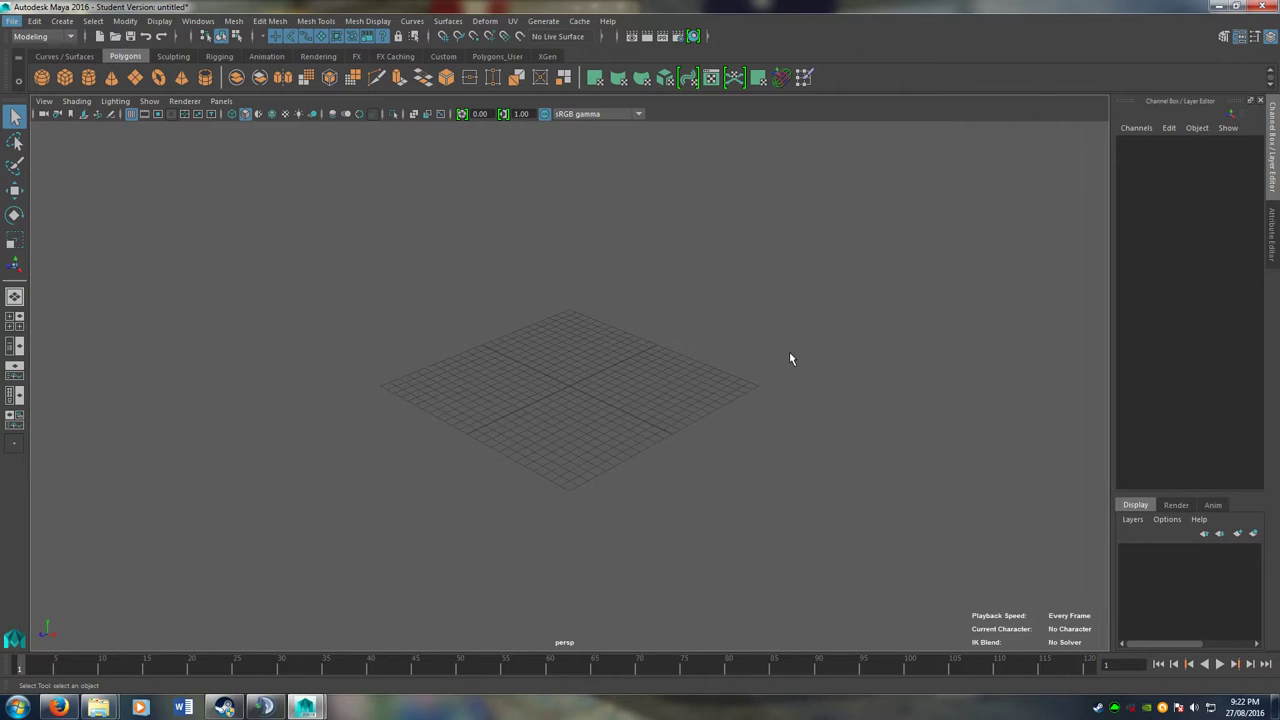
Create a polygon sphere at the origin and set its Scale X, Y and Z to 10.
right_click(742, 391)
alt+drag(735, 394, 660, 385)
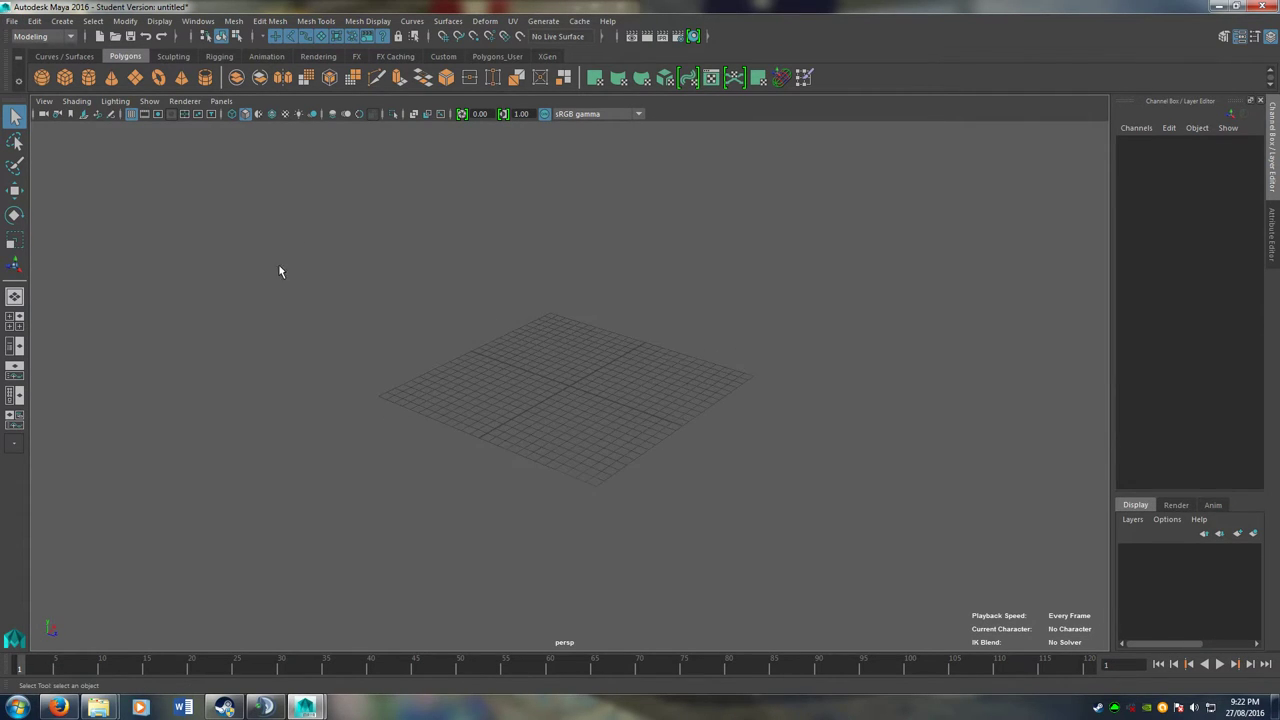
click(43, 80)
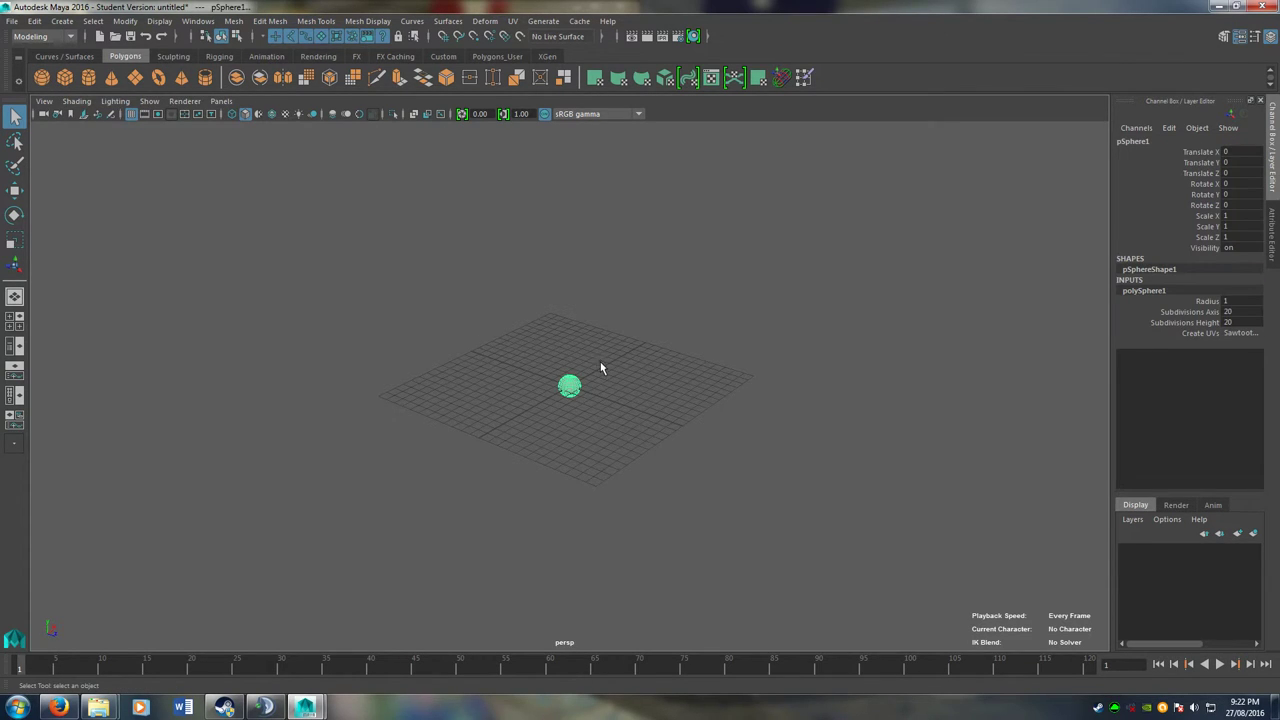
key(space)
key(space)
drag(1237, 237, 1240, 220)
text(1)
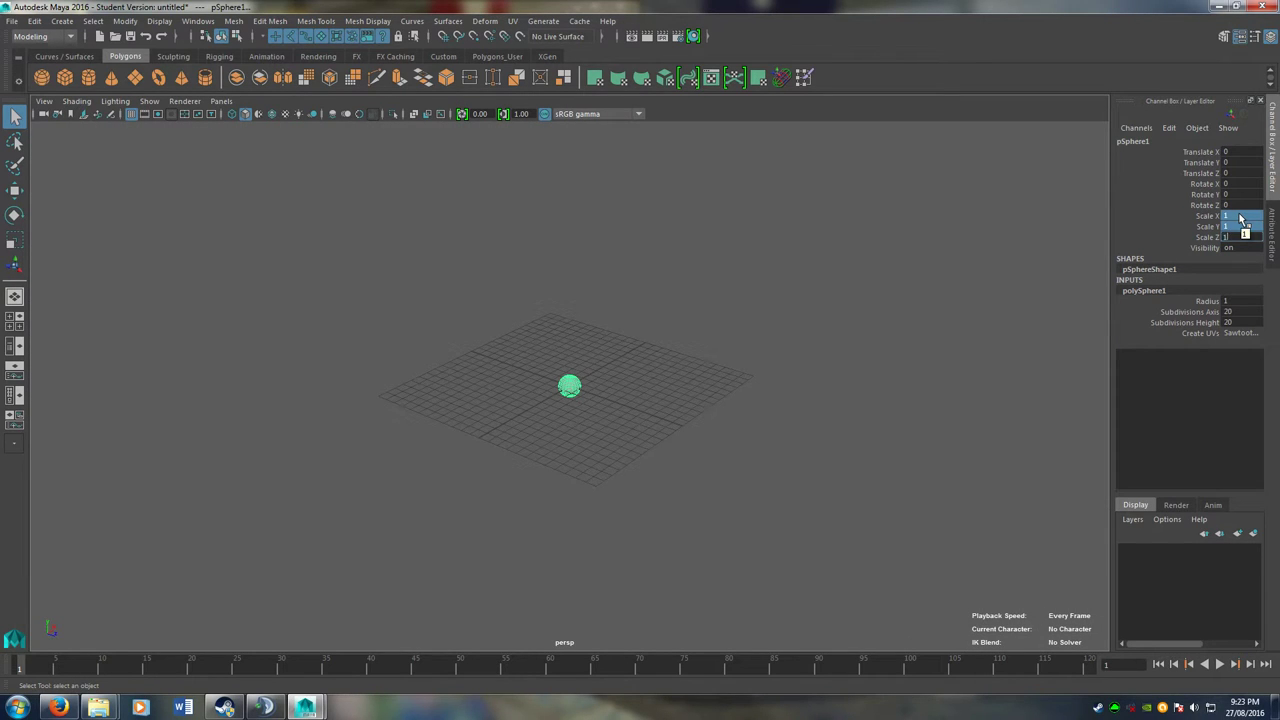
text(0)
key(Return)
Raise the sphere with grid snapping to Translate Y 10 so that its base sits on the grid.
key(space)
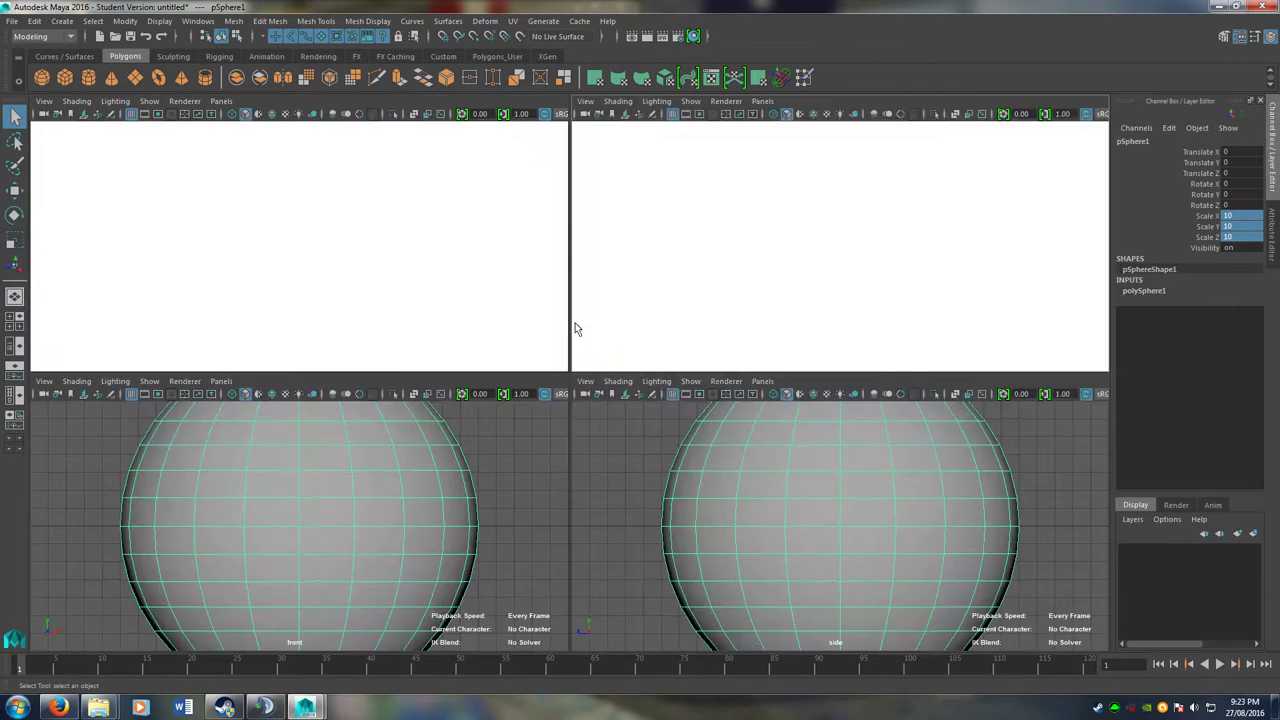
key(space)
key(w)
drag(569, 359, 575, 299)
key(x)
key(space)
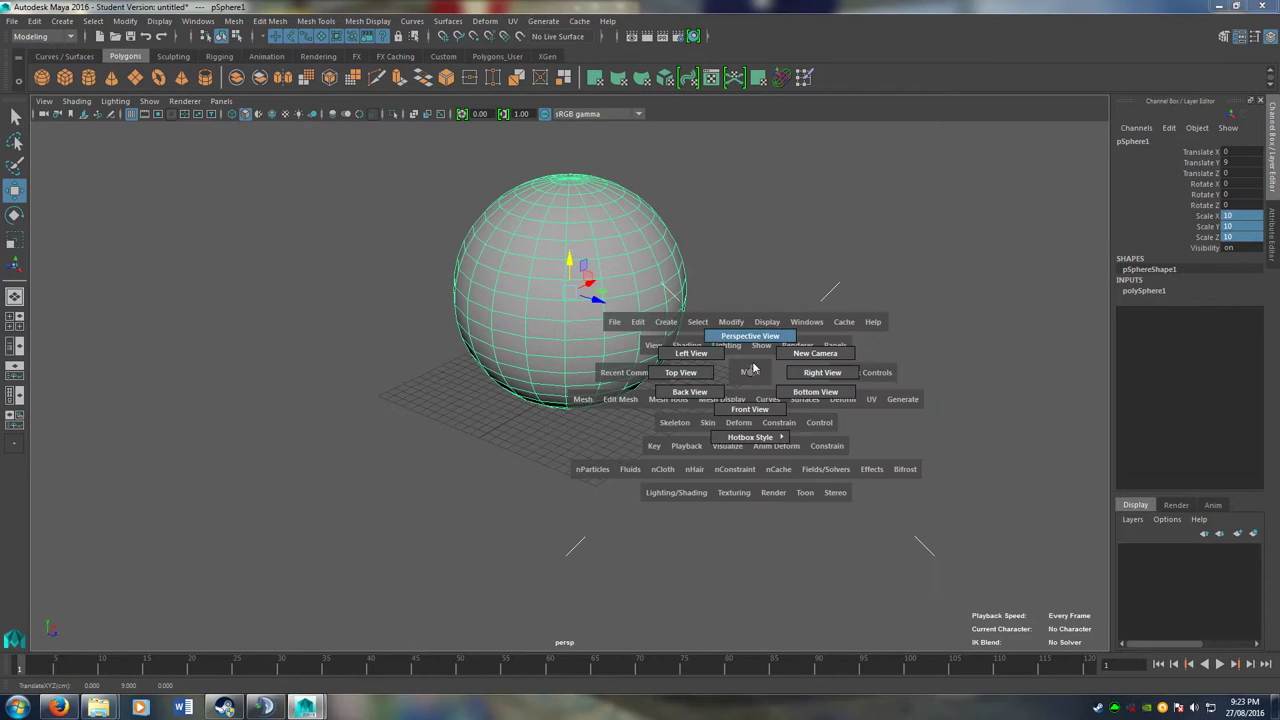
drag(776, 355, 786, 369)
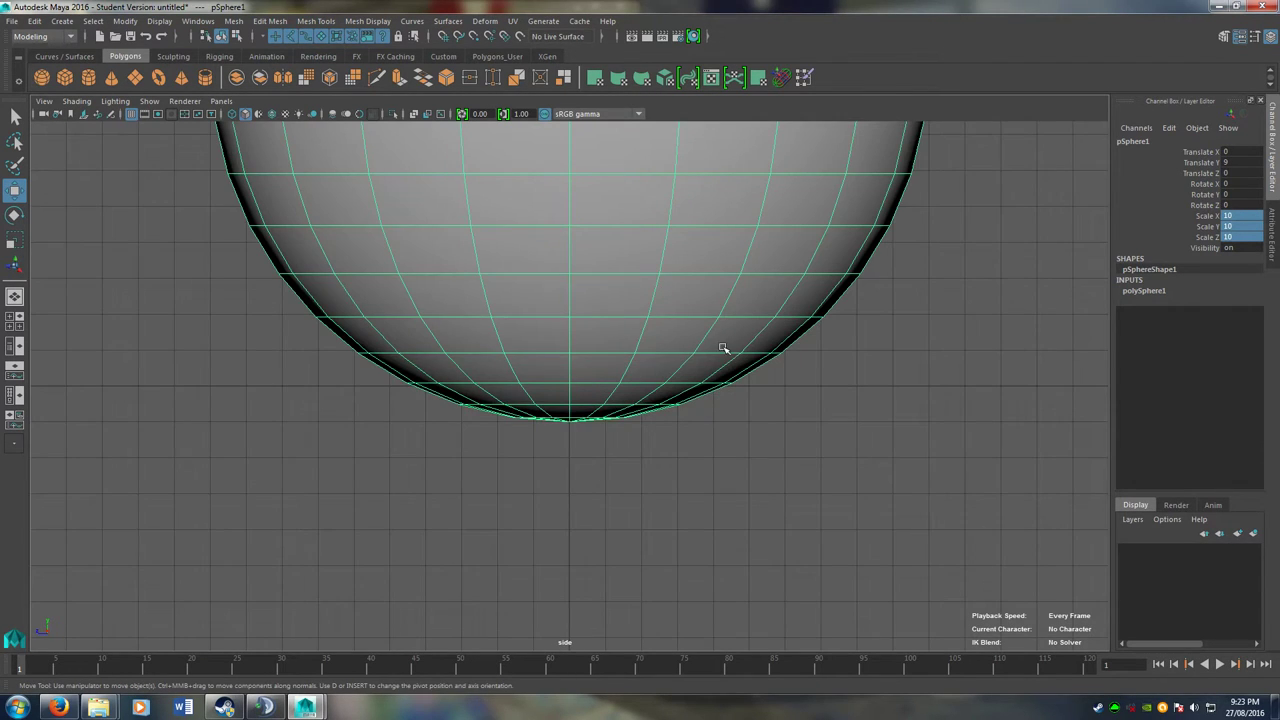
scroll(723, 348, down, 5)
key(x)
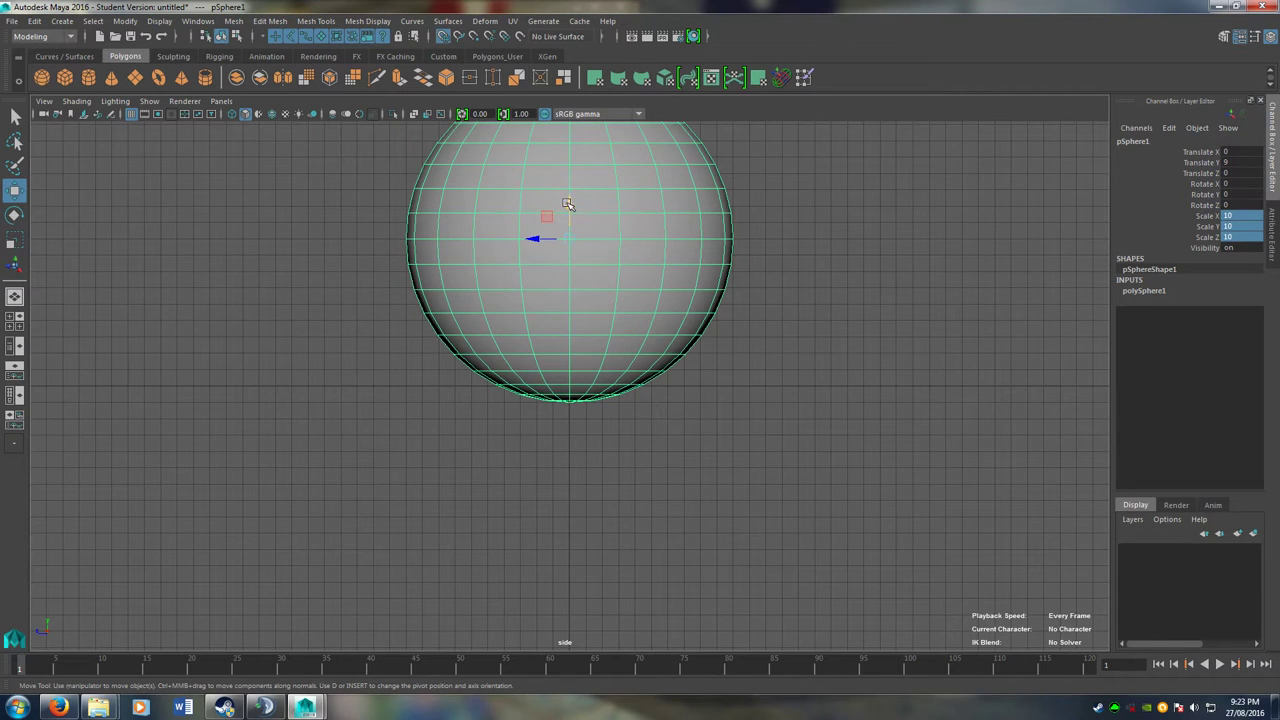
drag(576, 204, 574, 217)
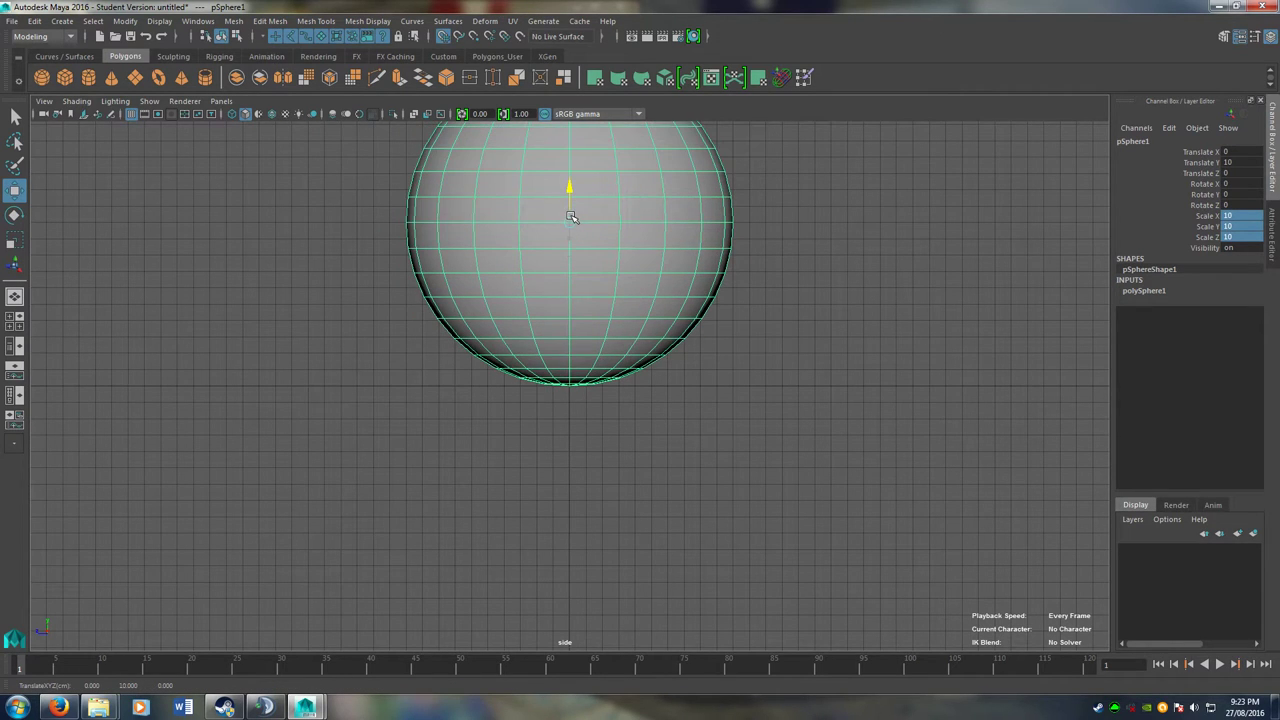
Delete the faces of the sphere's upper half in the side view, leaving an open bowl.
alt+middle_drag(786, 273, 823, 437)
scroll(700, 406, down, 2)
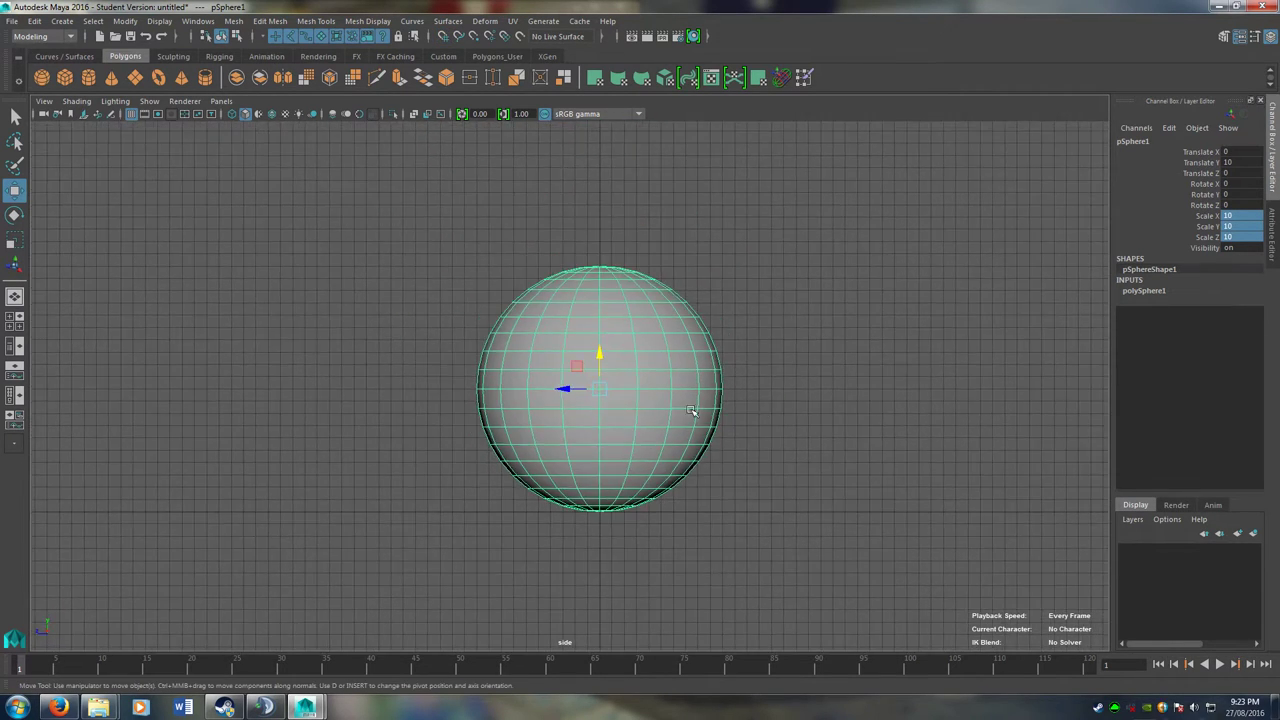
right_click(576, 342)
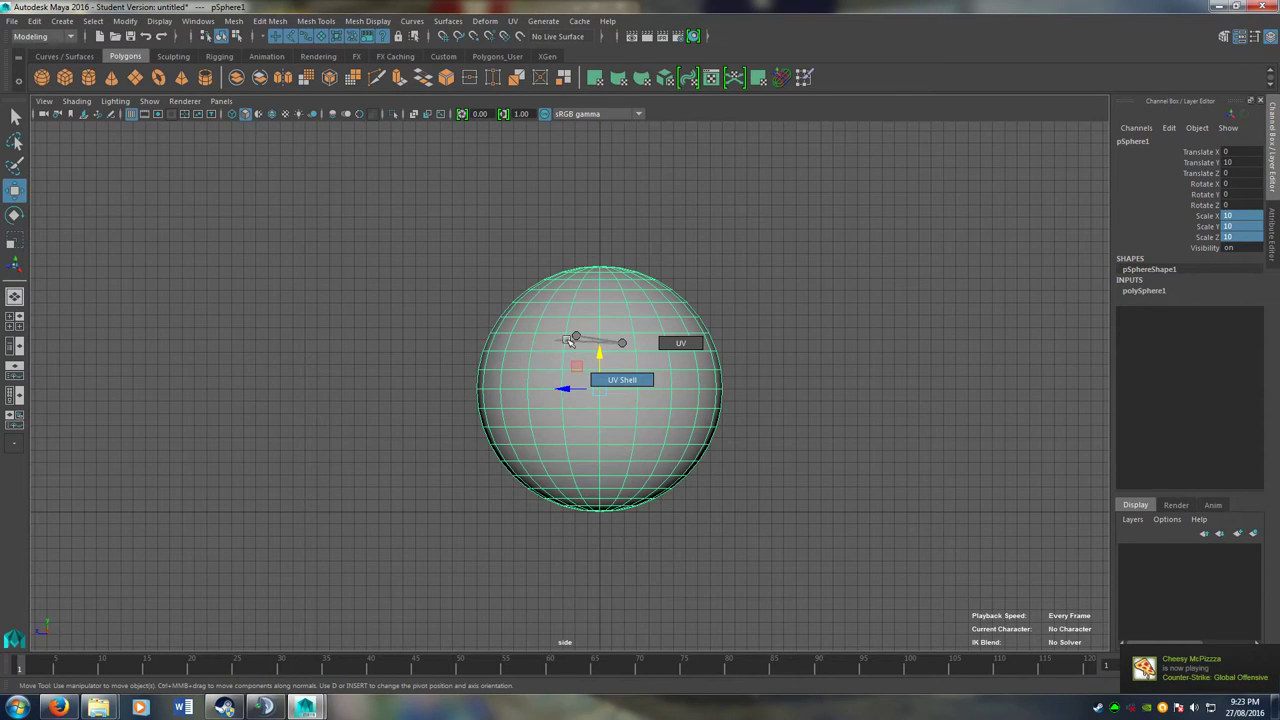
right_click(576, 340)
click(587, 354)
drag(394, 243, 731, 369)
key(Delete)
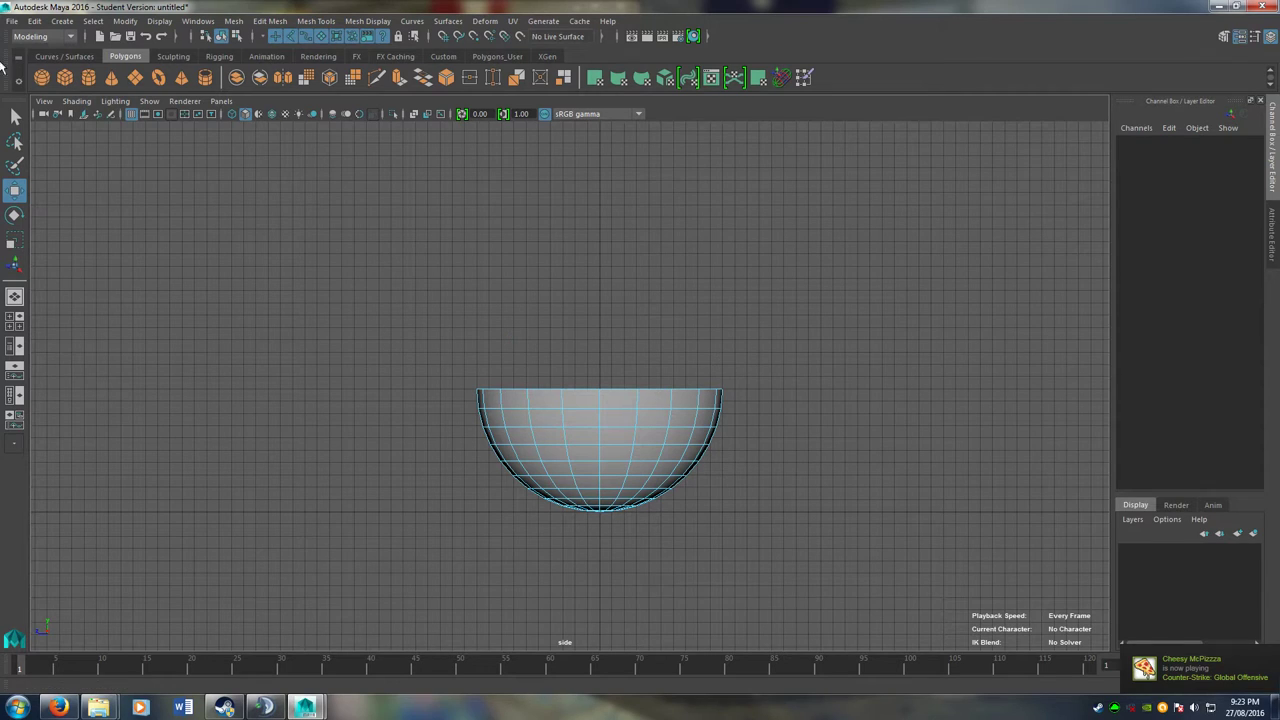
Create a polygon cylinder, set its Scale X, Y and Z to 10, and snap it up to Translate Y 20 above the bowl.
click(89, 80)
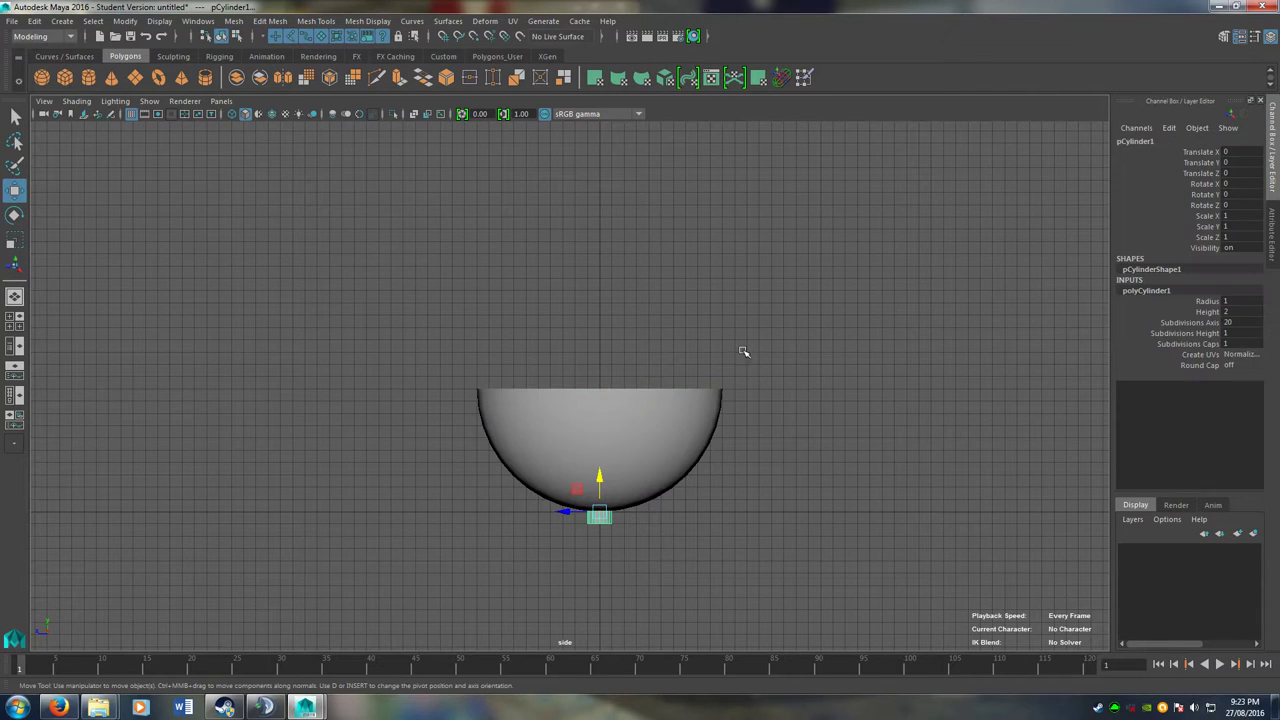
drag(1240, 220, 1228, 237)
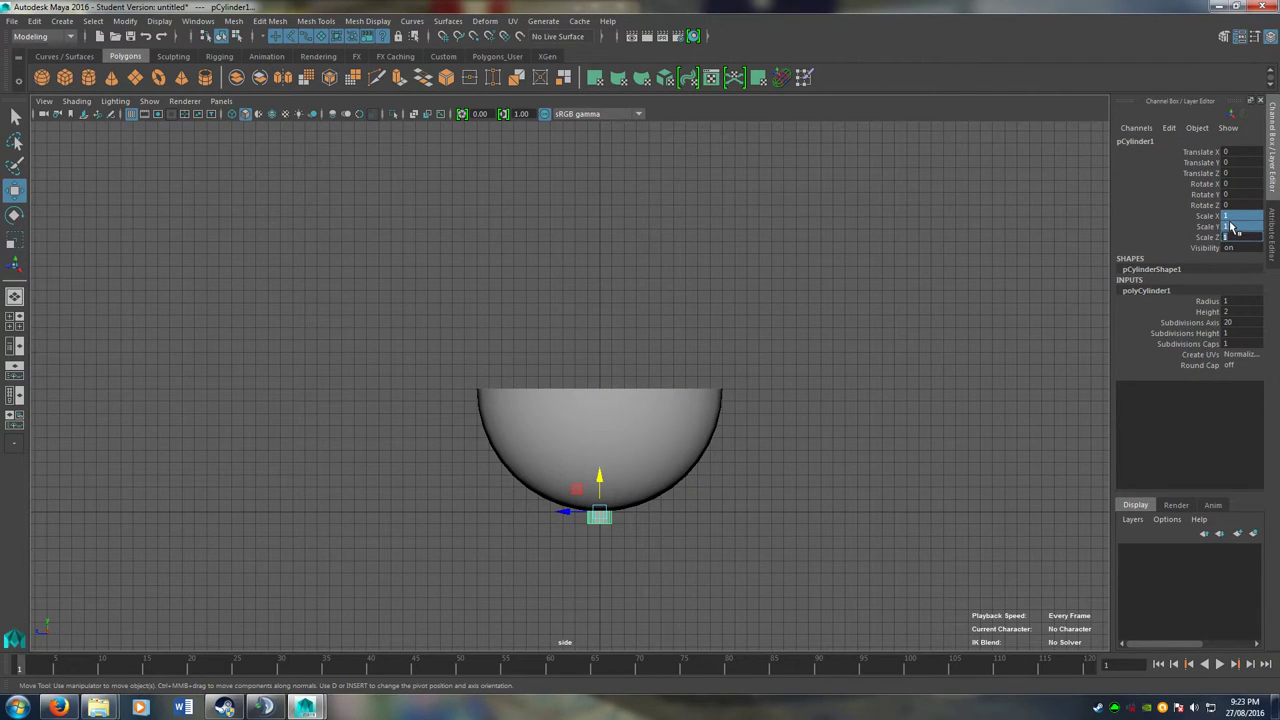
text(10)
key(Return)
drag(588, 471, 609, 265)
key(x)
Delete the cylinder's bottom cap faces where it meets the half sphere.
right_click(628, 337)
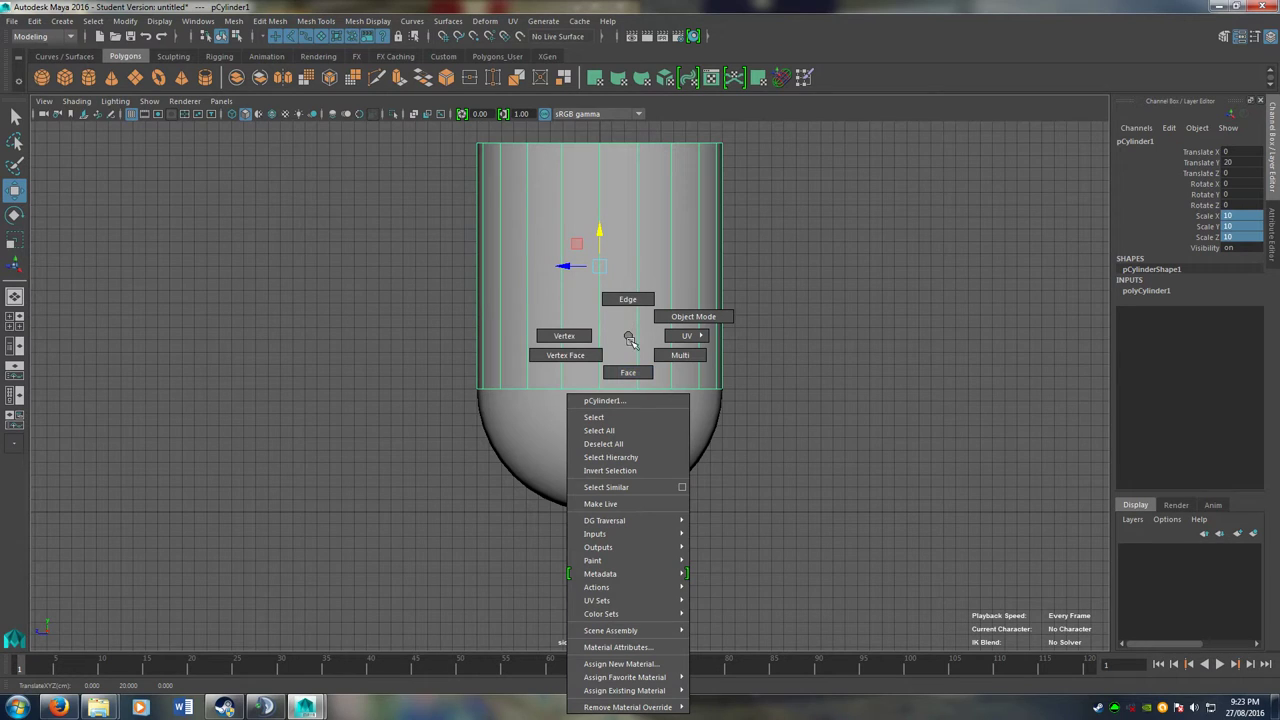
key(space)
drag(629, 341, 714, 405)
right_click(688, 310)
scroll(548, 371, up, 10)
right_drag(615, 336, 617, 372)
drag(503, 195, 674, 291)
scroll(662, 333, down, 10)
scroll(668, 330, down, 5)
click(675, 293)
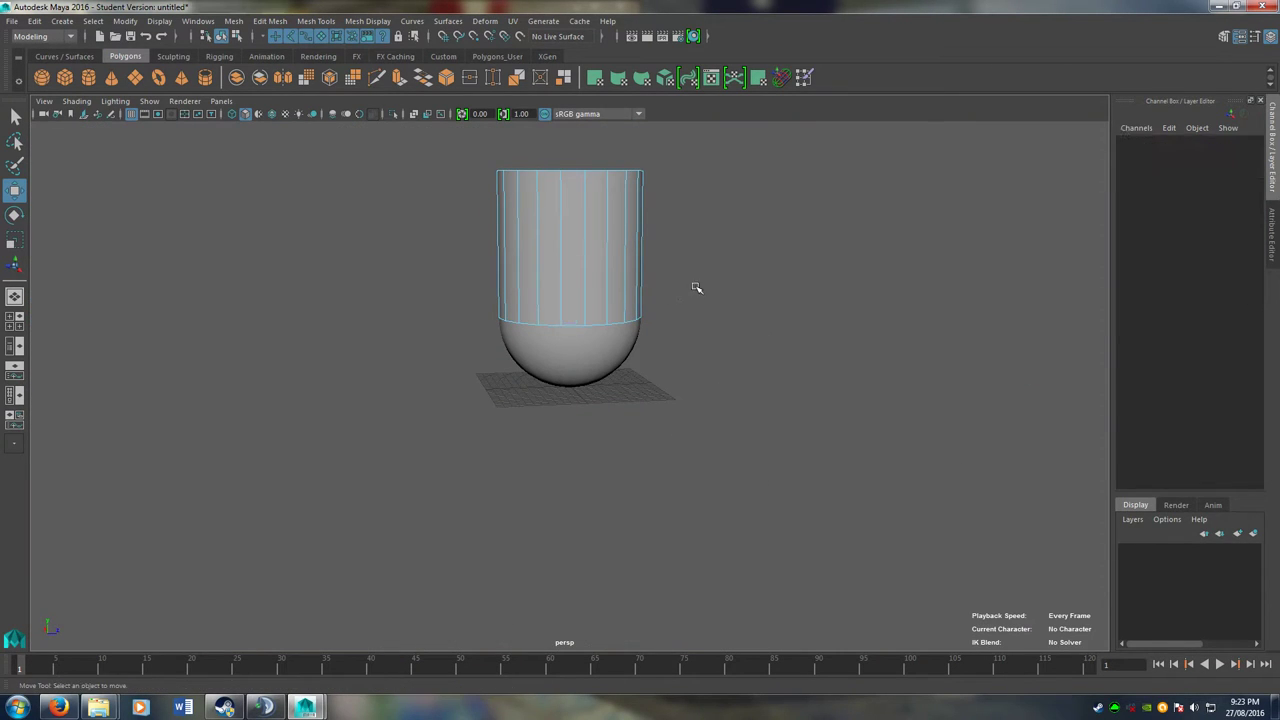
Combine the half sphere and the cylinder into a single mesh.
alt+drag(737, 332, 648, 311)
click(583, 349)
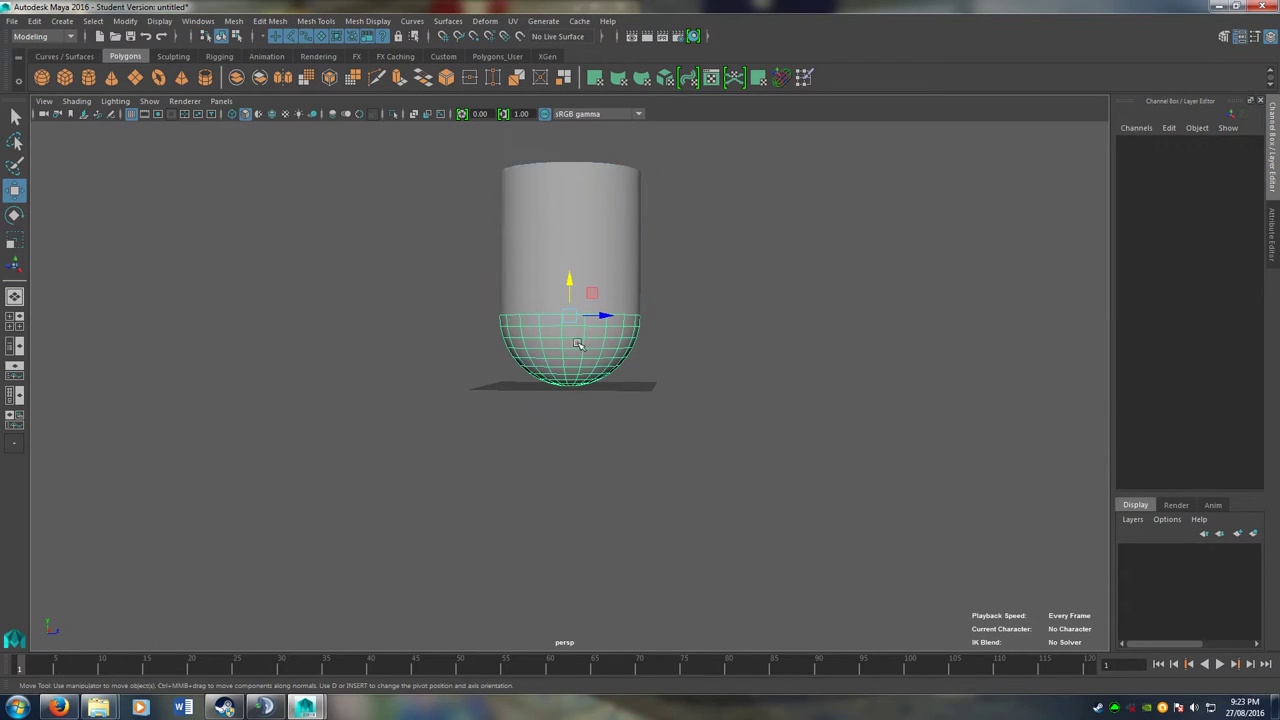
click(577, 249)
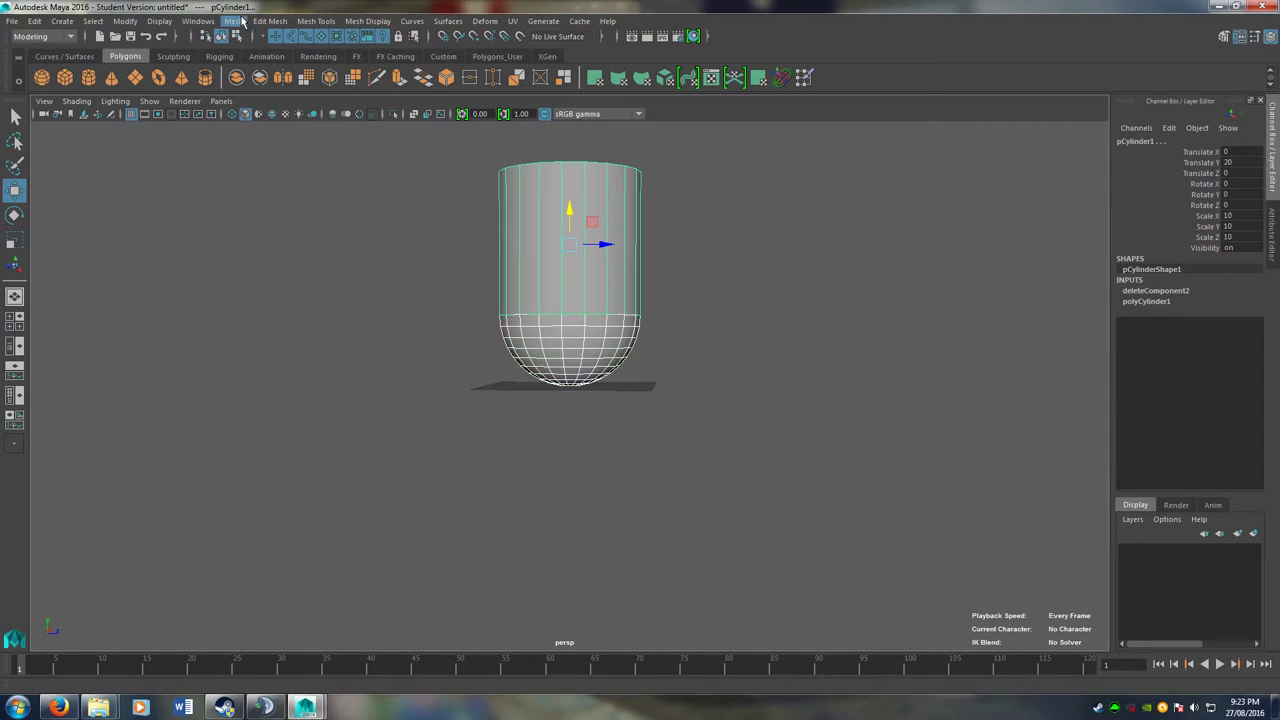
click(233, 20)
click(288, 68)
Select the border edge loop between the cylinder and the half sphere and sew its edges together.
right_drag(560, 327, 563, 288)
double_click(558, 316)
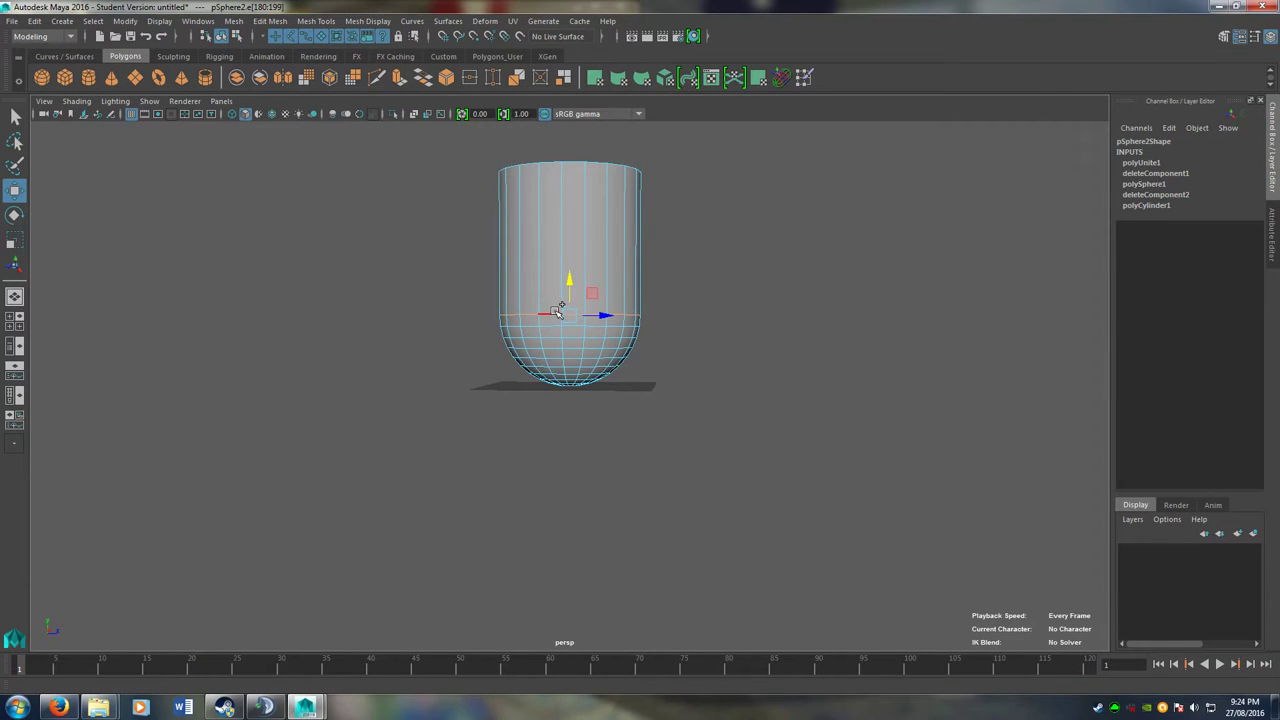
scroll(552, 322, up, 4)
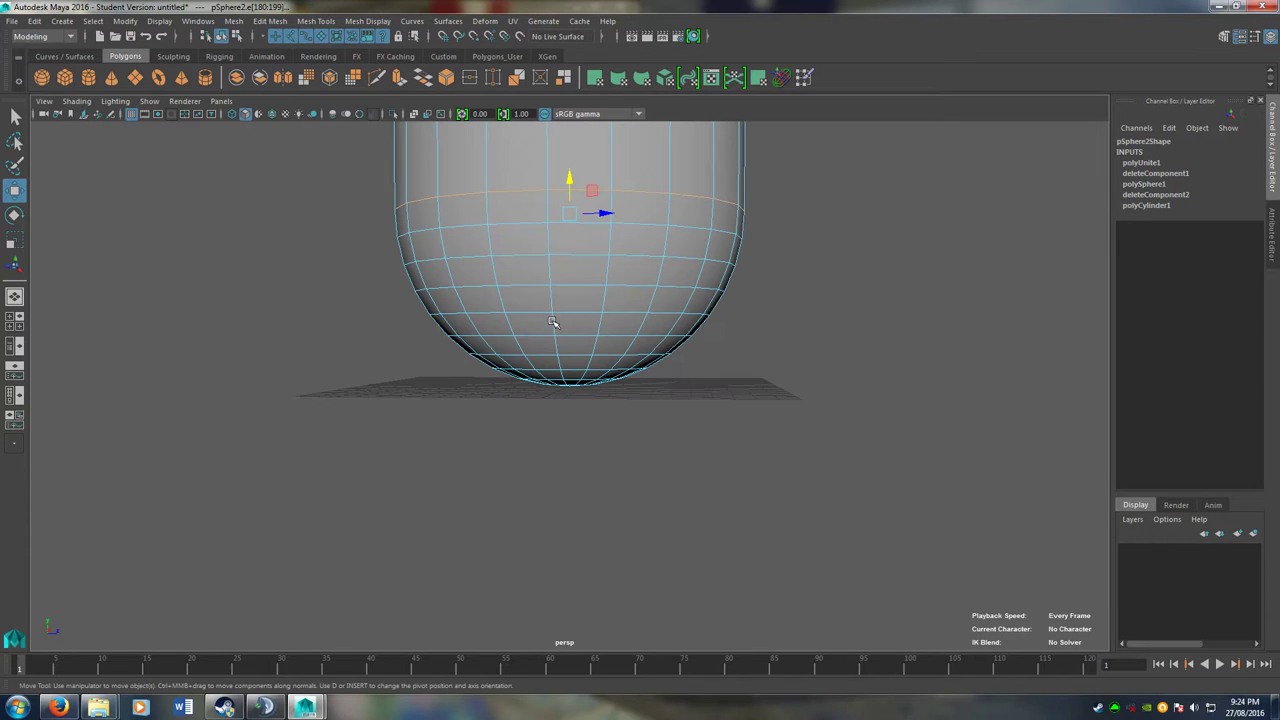
shift+right_drag(523, 200, 605, 145)
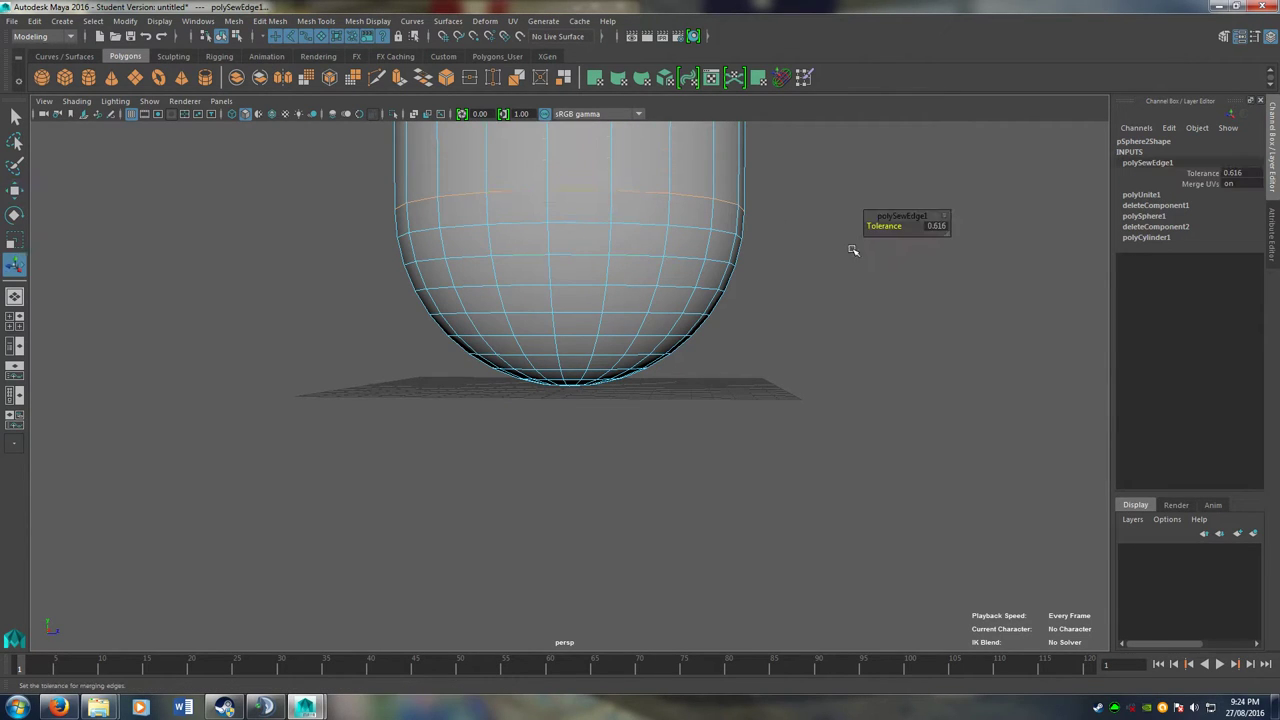
click(719, 214)
click(789, 257)
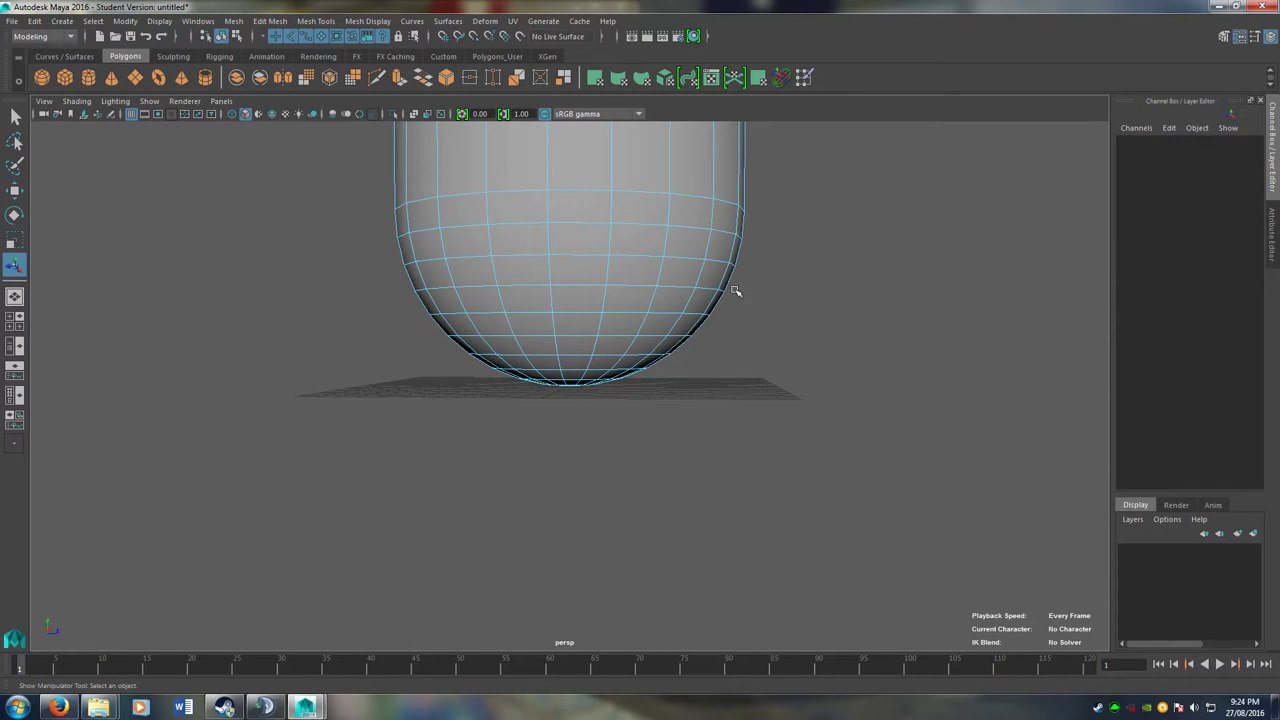
Test the sewn seam by moving one of its edges, undo the move, and check a seam vertex.
click(632, 199)
scroll(651, 283, down, 3)
key(w)
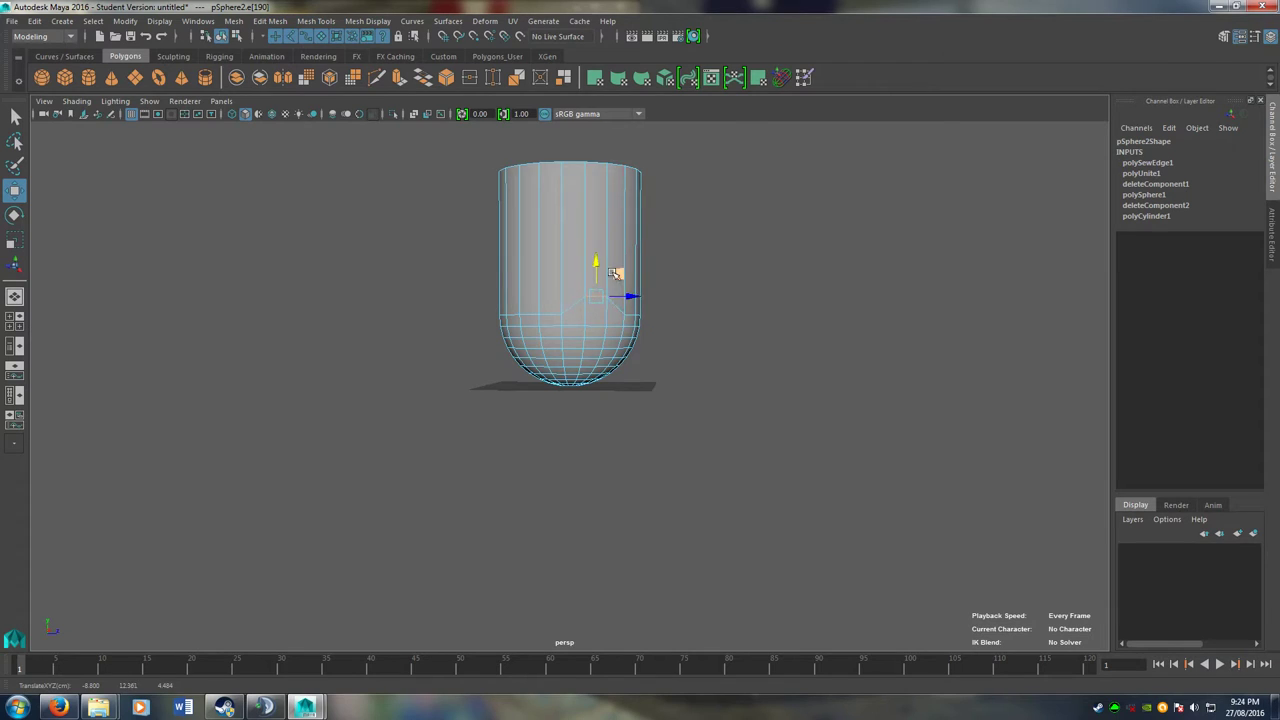
scroll(605, 270, up, 3)
key(ctrl+z)
right_drag(553, 187, 527, 180)
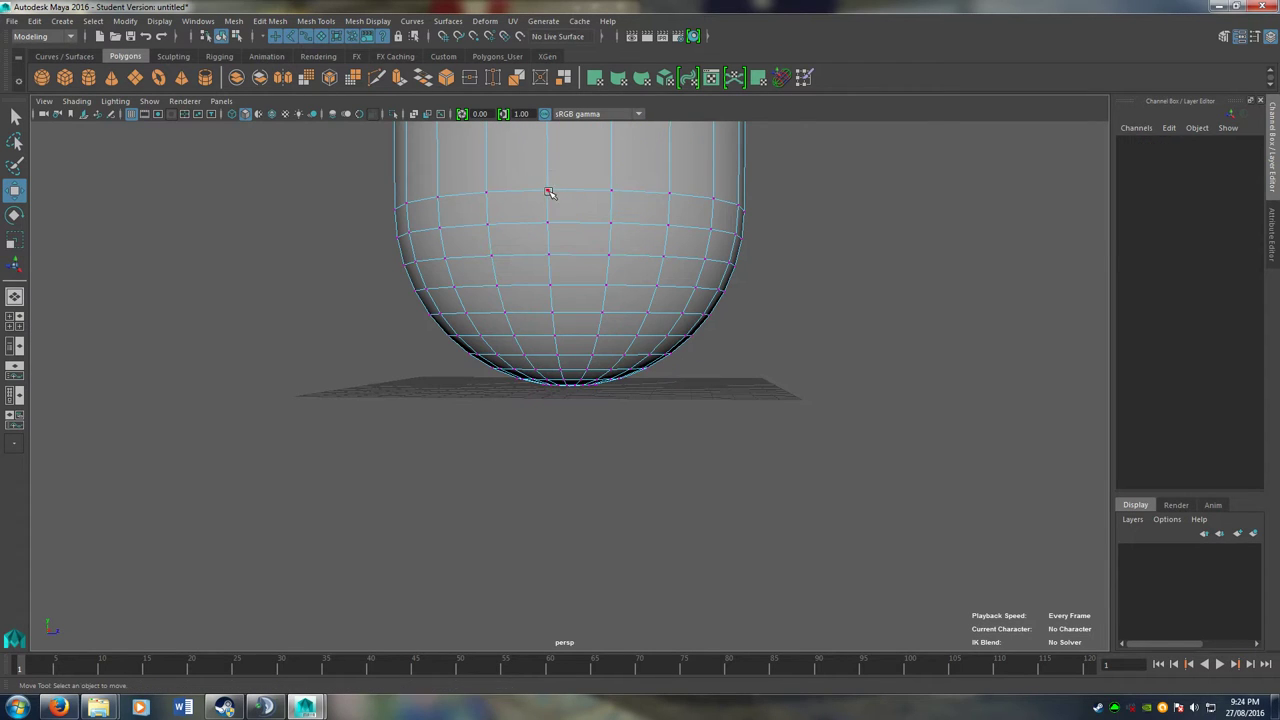
click(549, 190)
scroll(668, 203, down, 3)
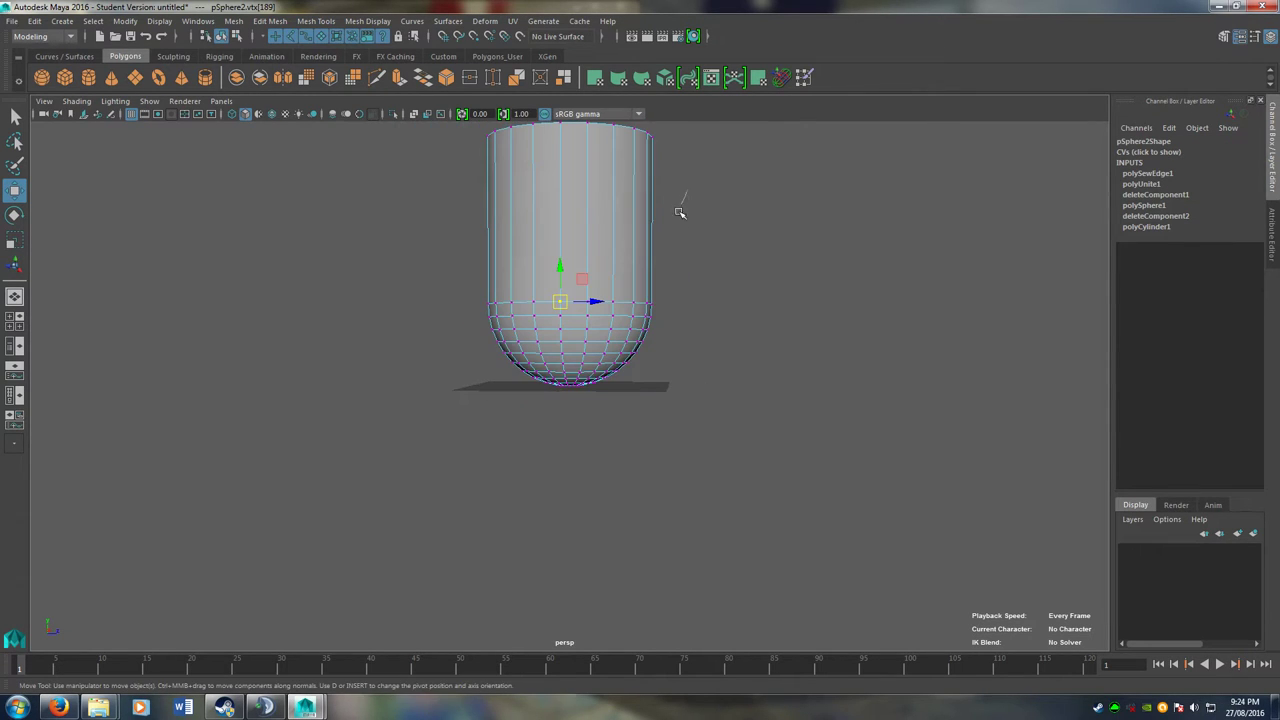
Try to lower the edge loop around the cylinder's top rim, and undo the move.
right_drag(683, 204, 686, 206)
alt+drag(686, 206, 632, 248)
scroll(657, 226, down, 4)
scroll(660, 290, up, 5)
alt+middle_drag(632, 248, 637, 329)
mouse_move(602, 255)
right_down()
mouse_move(642, 272)
mouse_move(601, 252)
mouse_move(600, 214)
right_up()
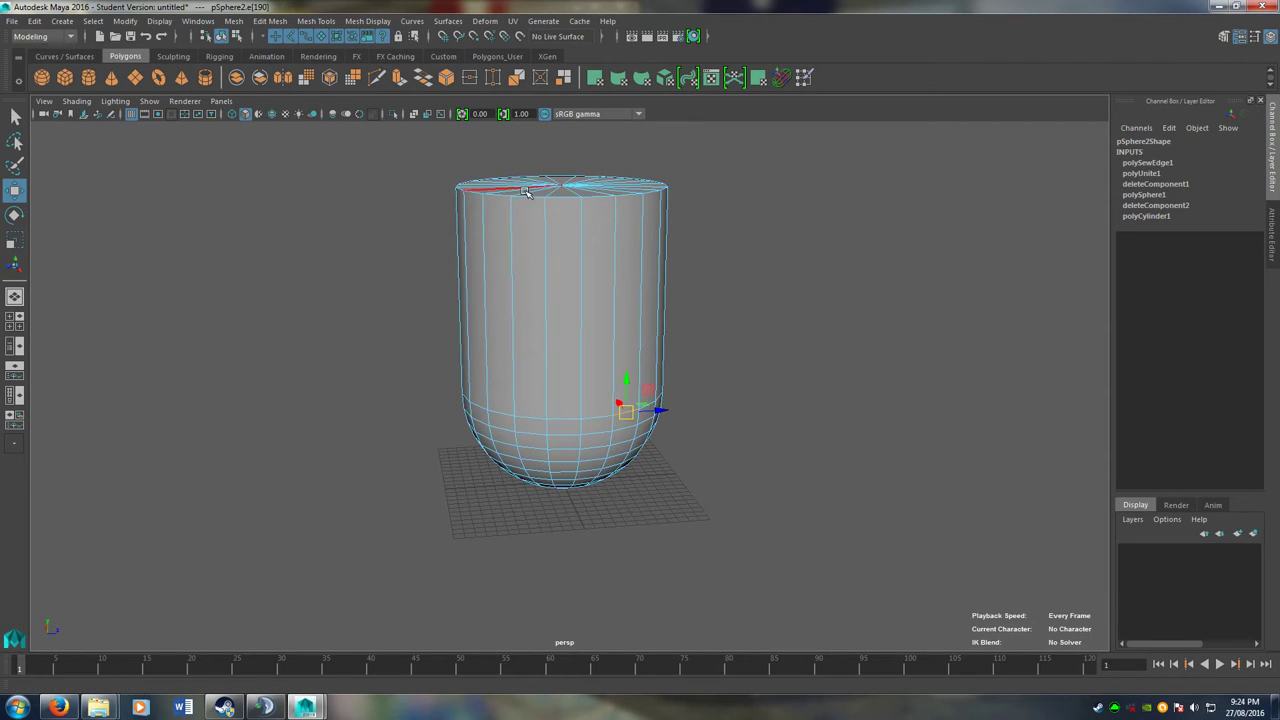
click(557, 197)
double_click(556, 198)
drag(565, 151, 581, 224)
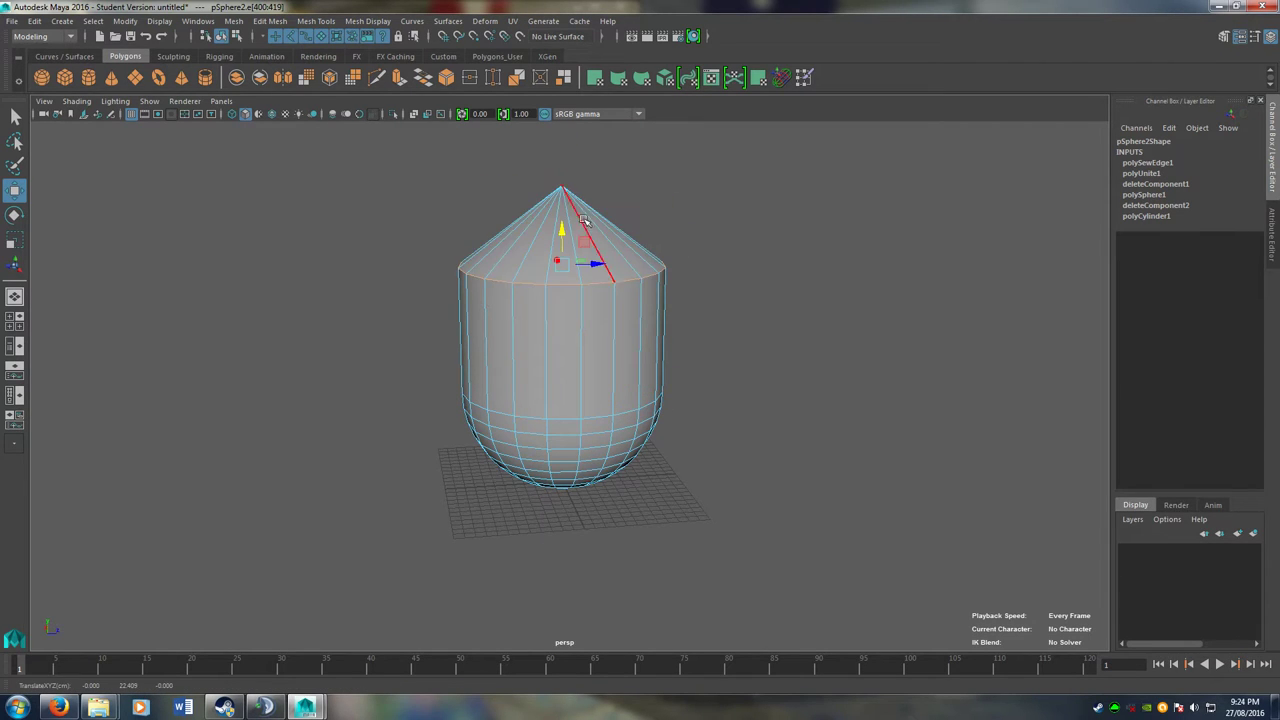
key(ctrl+z)
Lower all vertices of the cylinder's top cap, including the centre one, to a height of about 22.7 cm.
right_drag(561, 193, 500, 192)
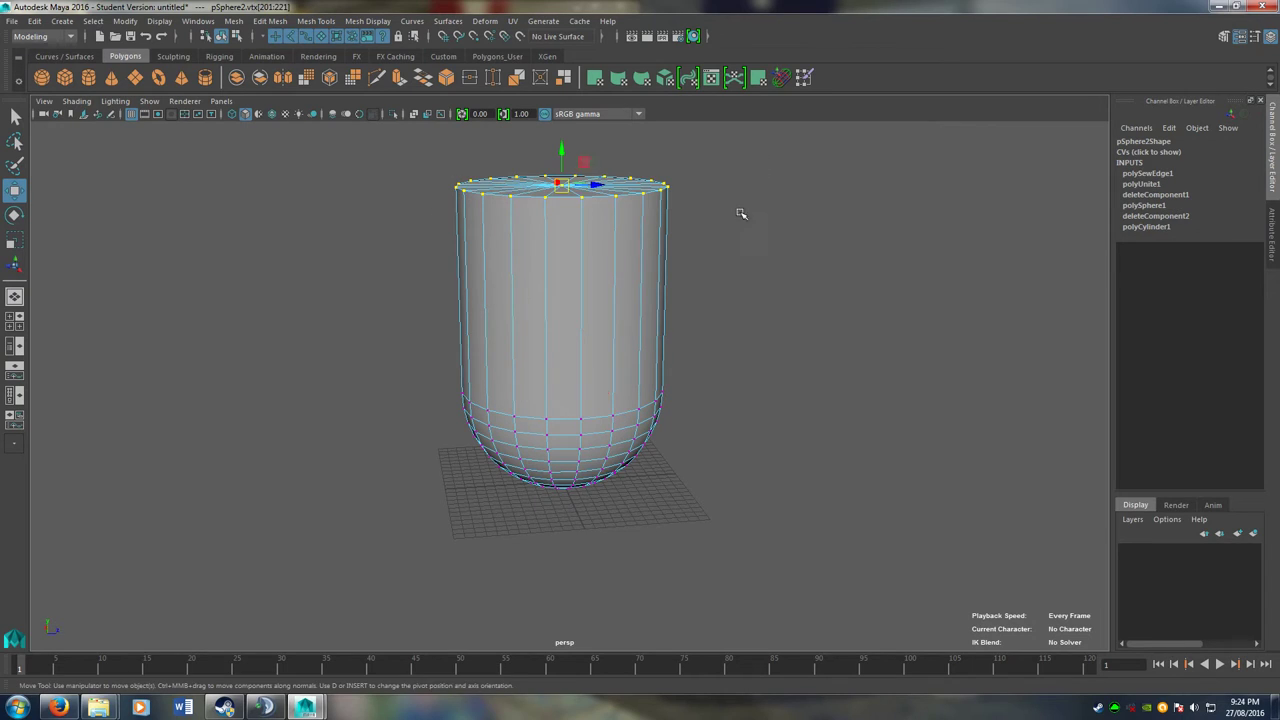
drag(563, 148, 571, 220)
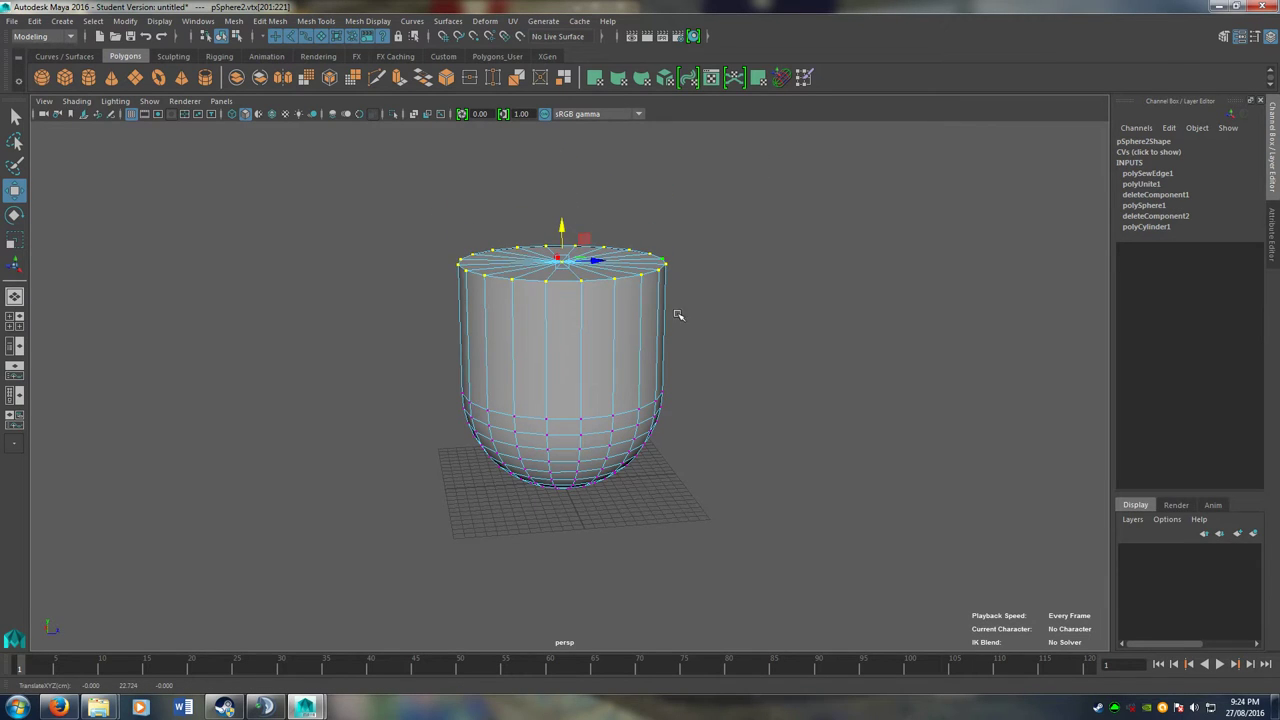
alt+drag(677, 314, 700, 374)
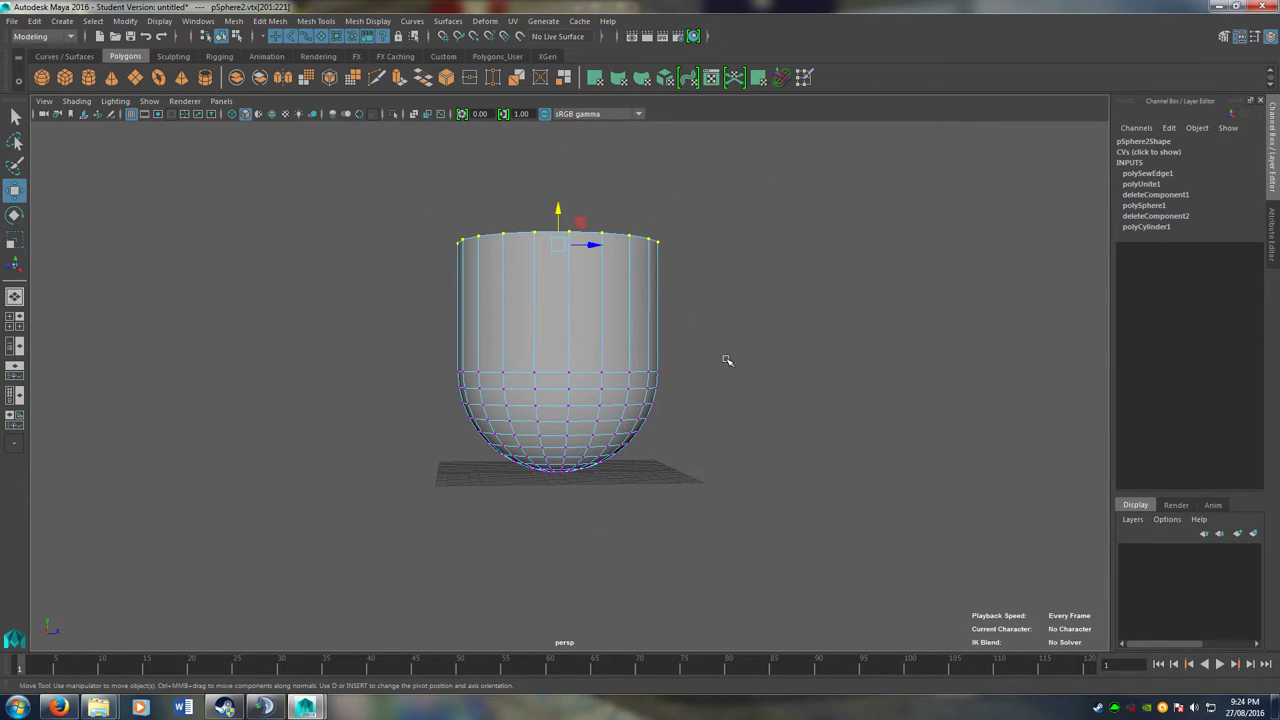
Select all faces of the combined mesh and reverse their normals.
right_drag(587, 326, 671, 303)
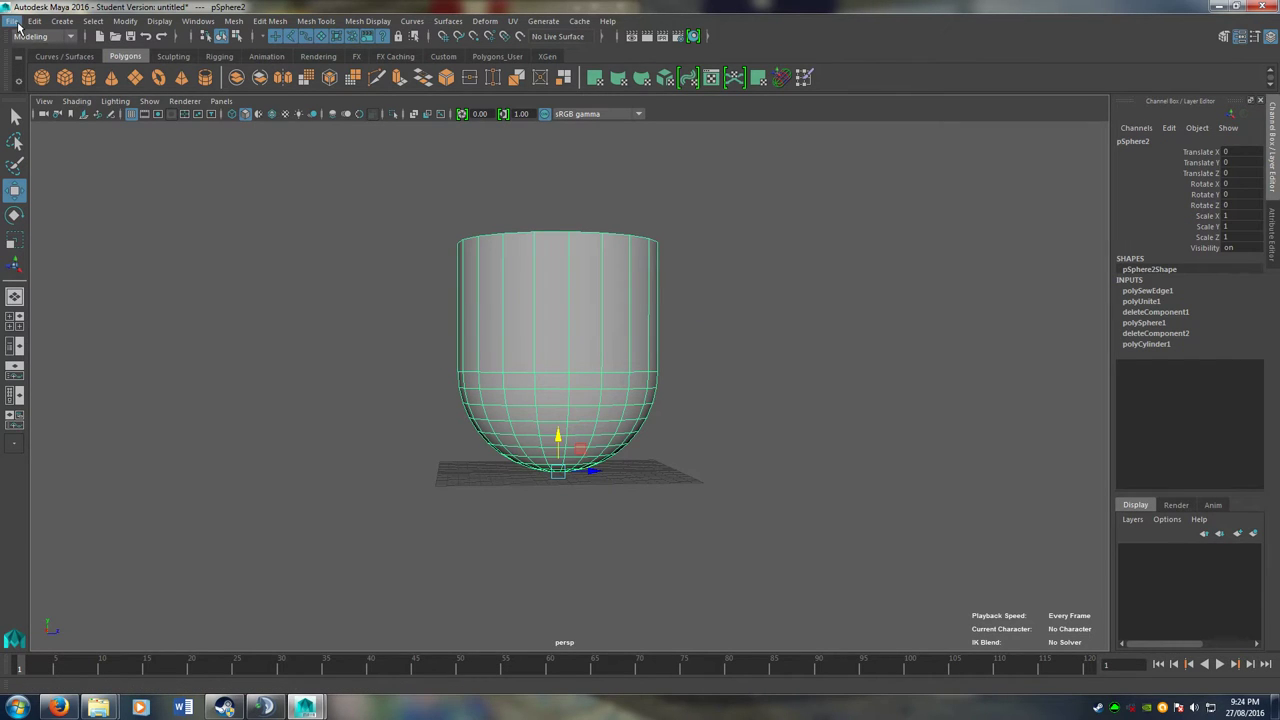
right_drag(554, 338, 556, 374)
drag(387, 185, 960, 598)
shift+right_drag(641, 380, 735, 378)
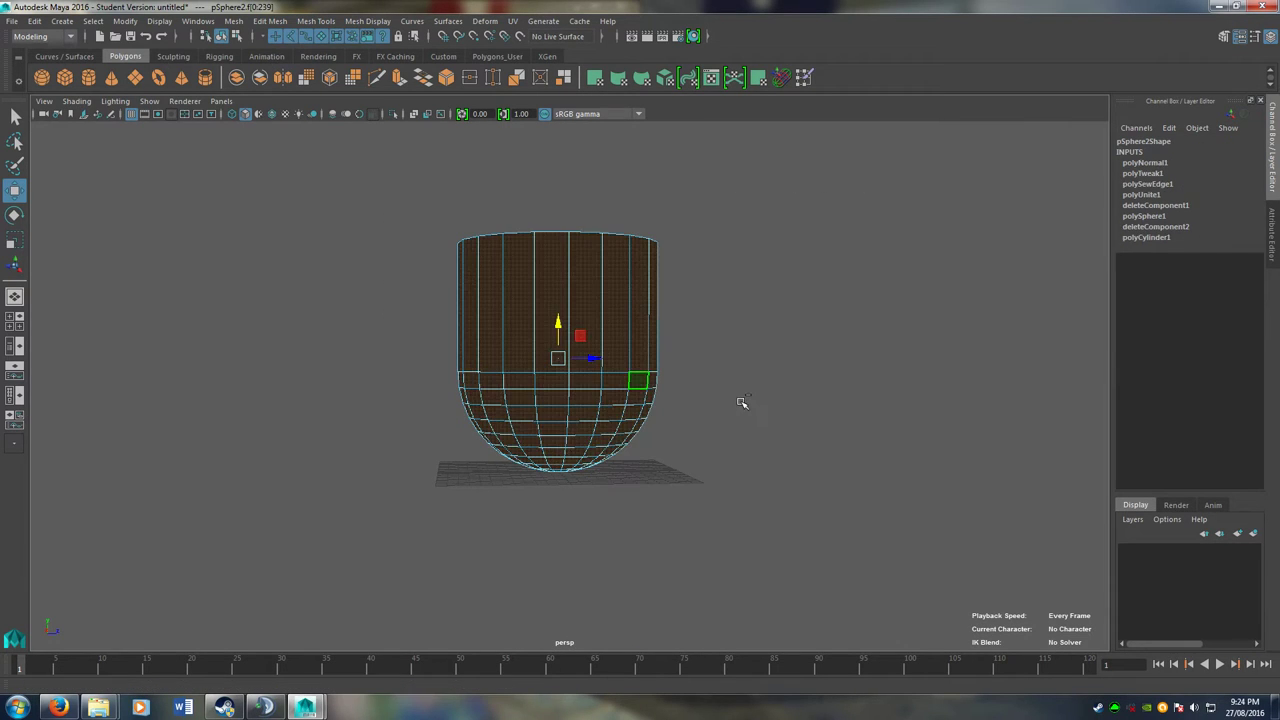
click(803, 381)
Return to object mode and delete the combined mesh's construction history.
right_drag(623, 331, 711, 314)
right_drag(586, 299, 620, 284)
click(34, 21)
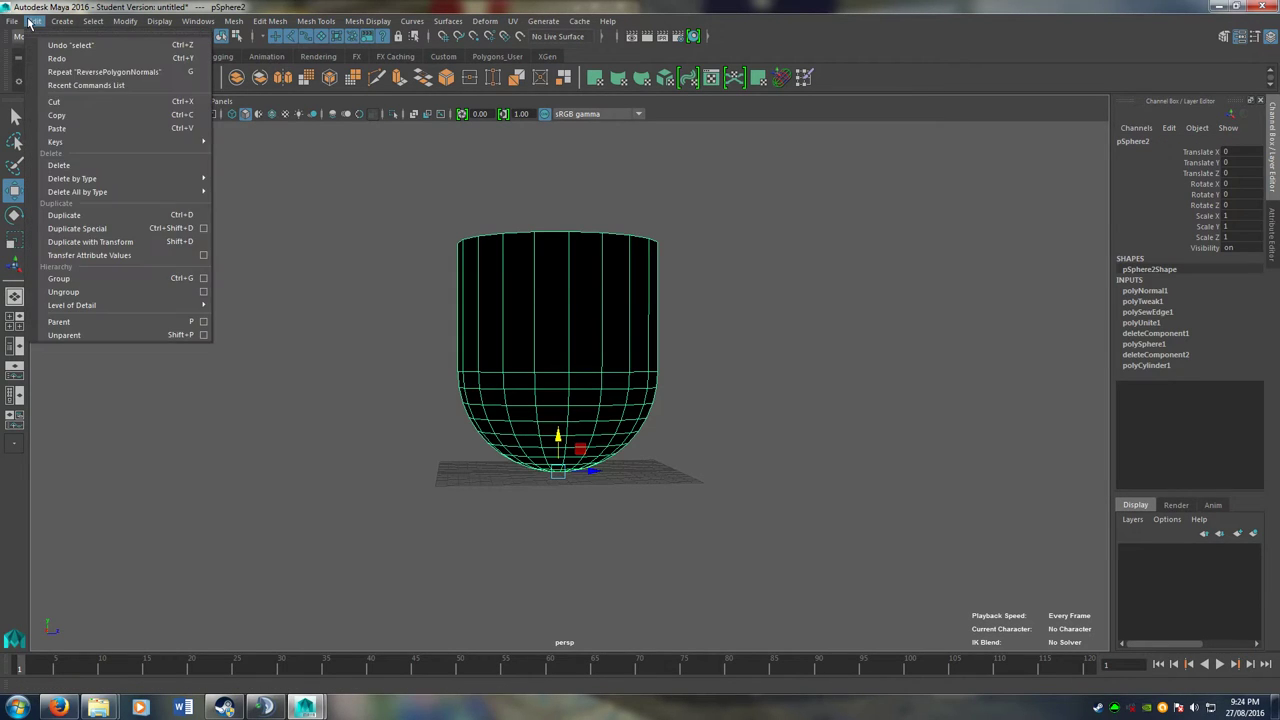
mouse_move(108, 178)
click(261, 191)
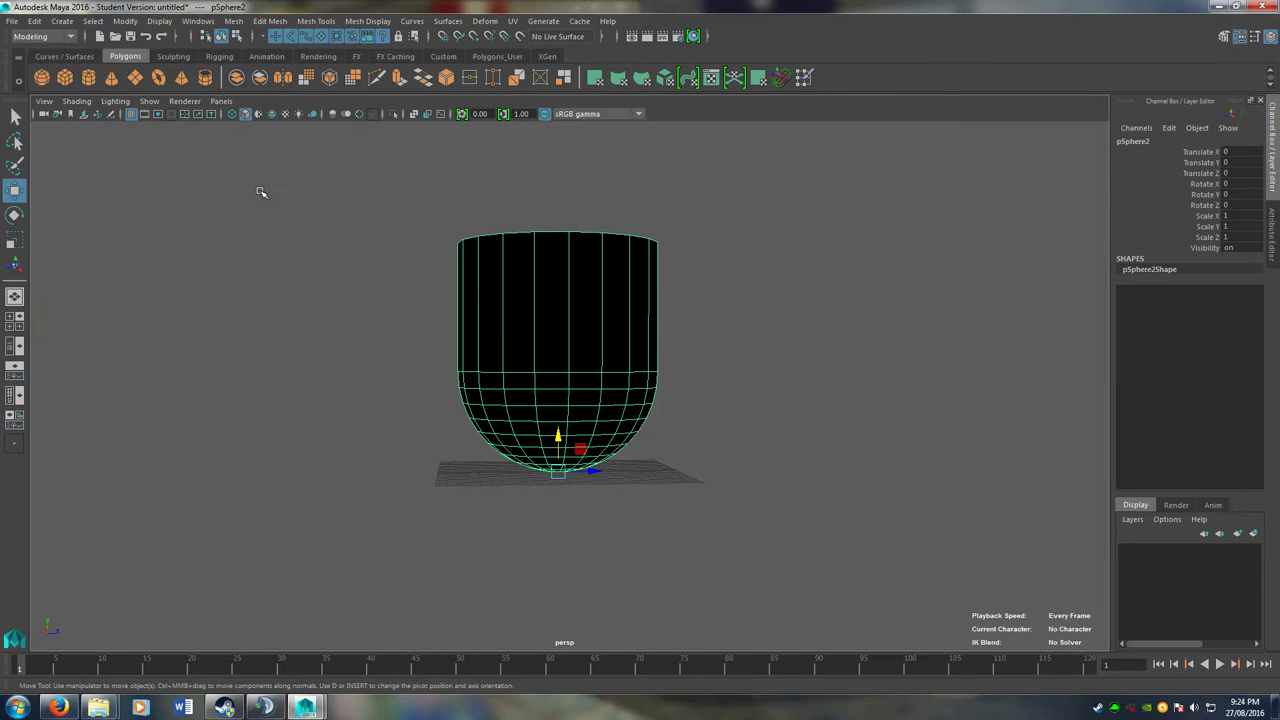
Rename the combined mesh as msh_Map_WHOLE.
double_click(1140, 141)
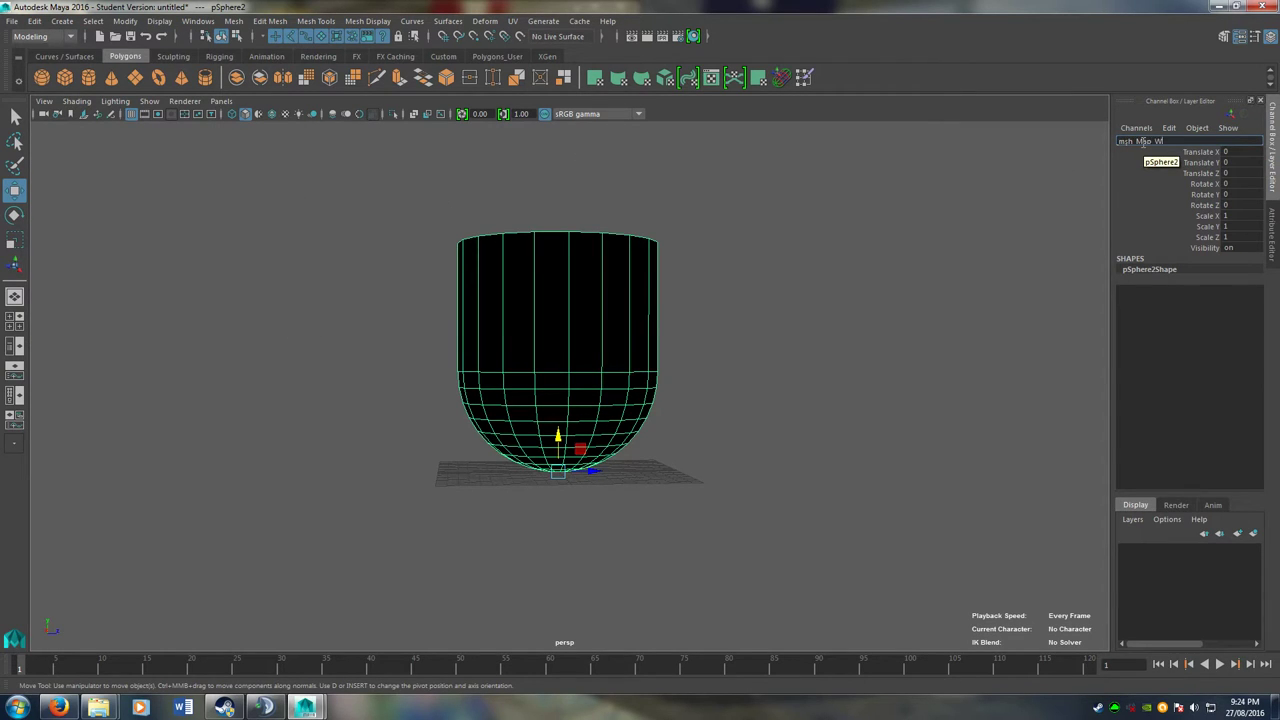
text(msh_Map_WHOLE)
key(Return)
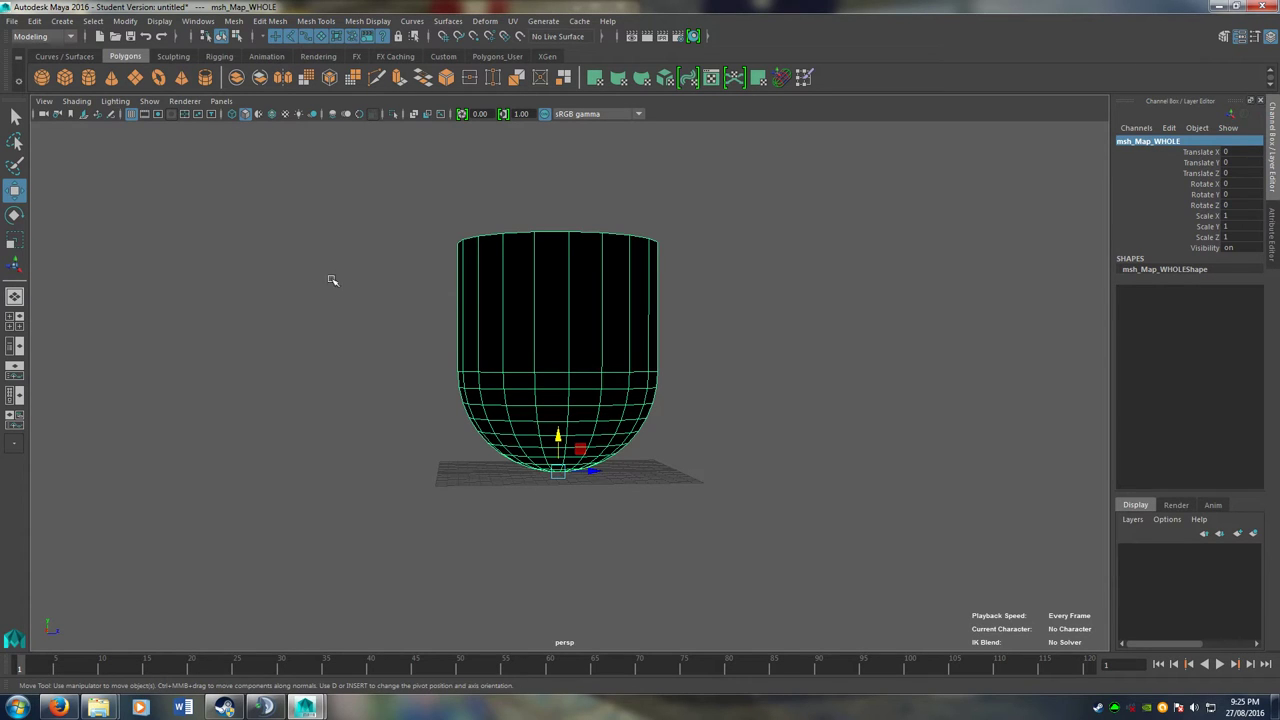
Start exporting the selected mesh and create a folder named Hexagon inside the desktop's RocketLeague Modding folder.
click(12, 21)
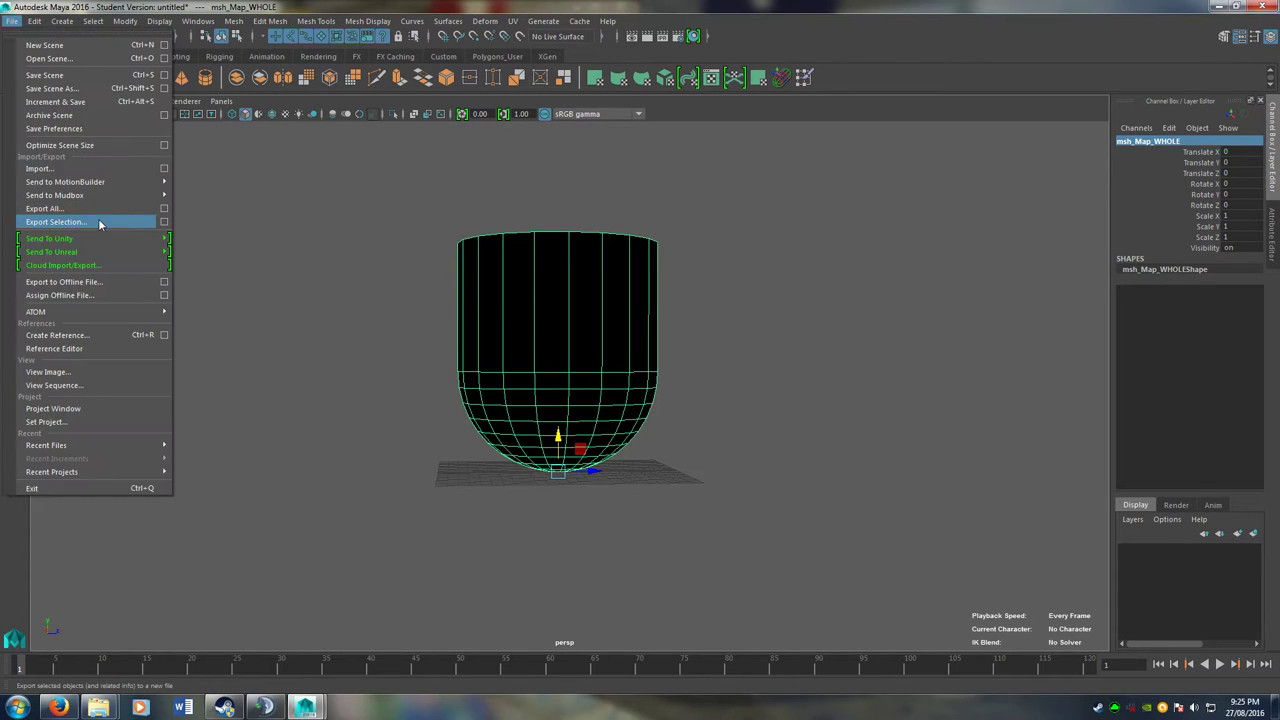
click(140, 222)
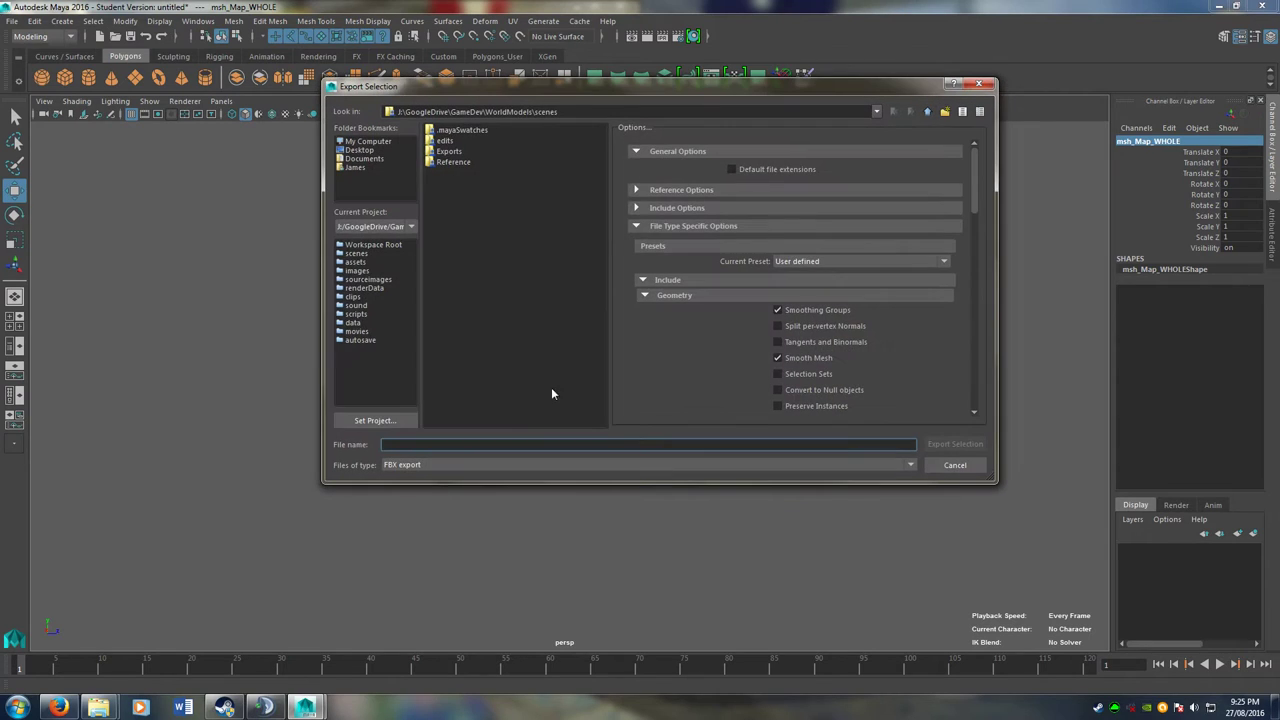
click(361, 151)
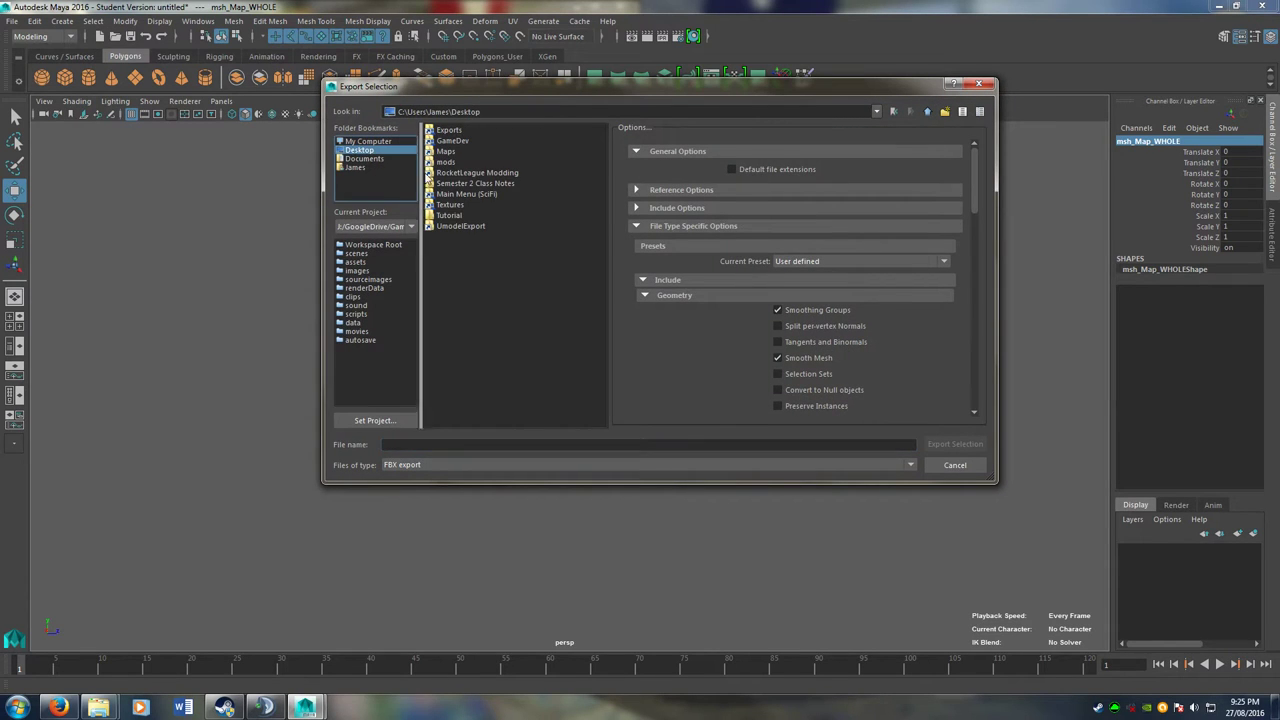
double_click(453, 174)
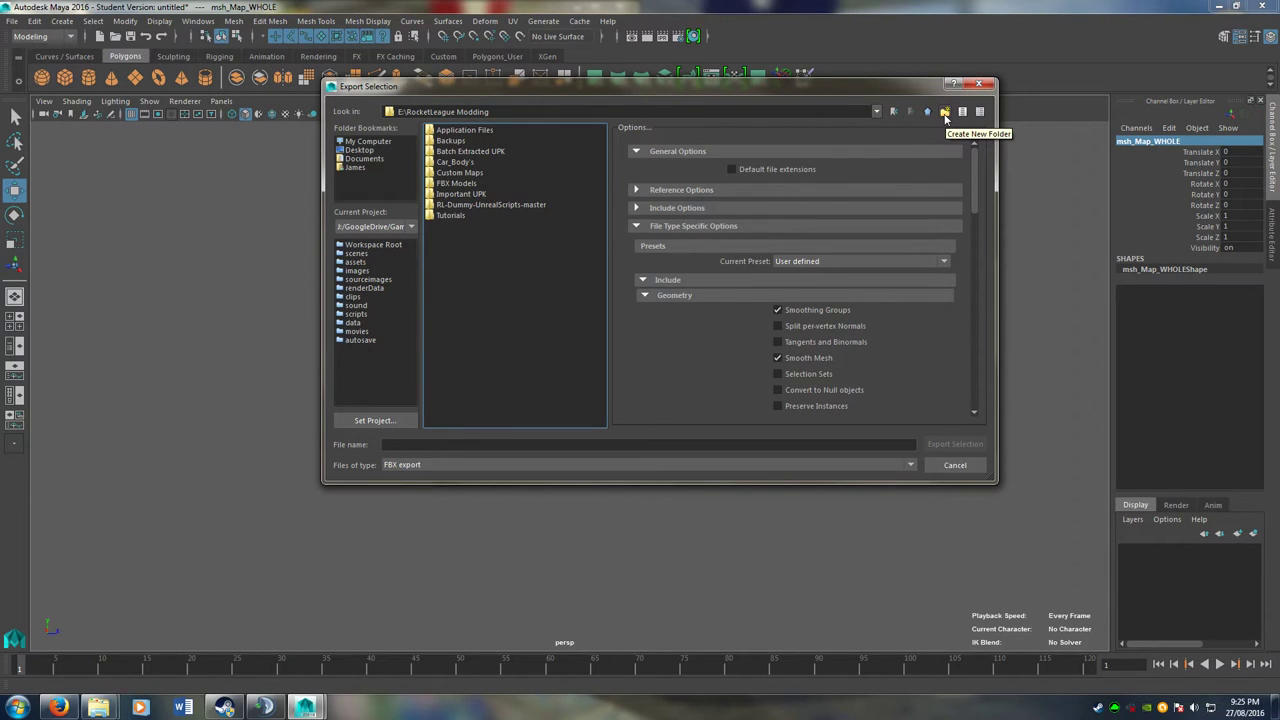
click(944, 112)
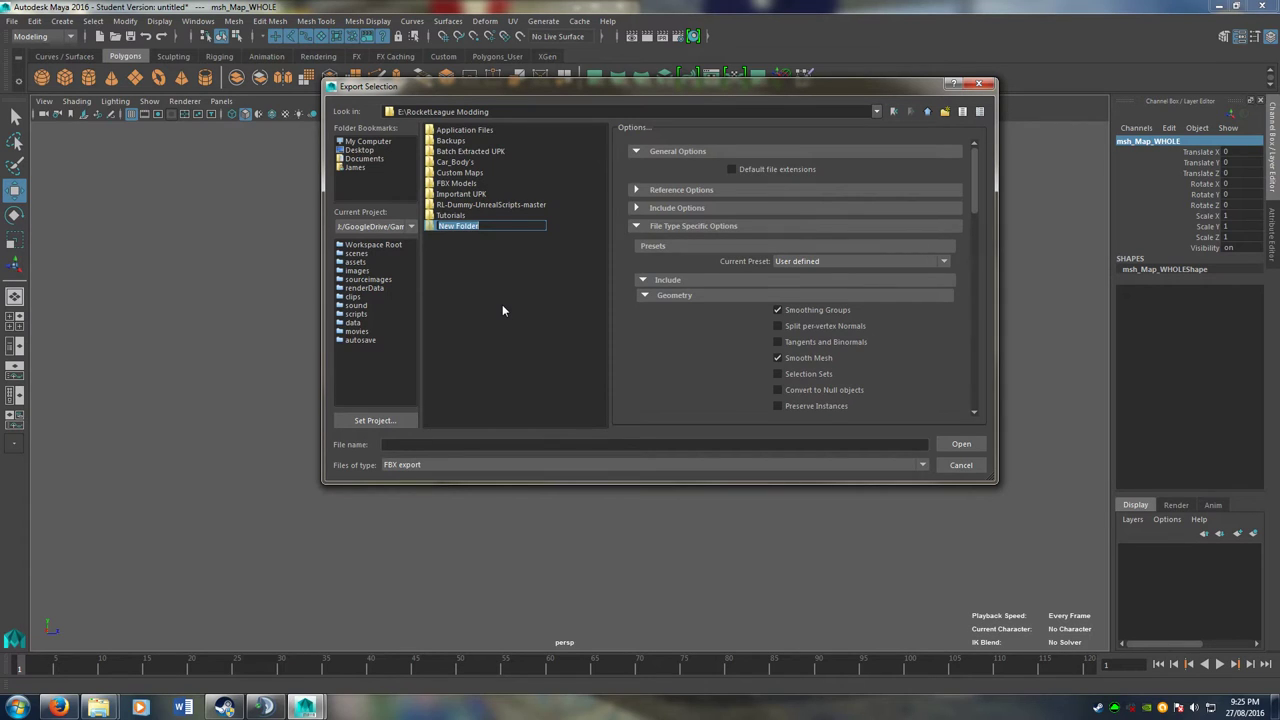
text(Hexagon)
key(Return)
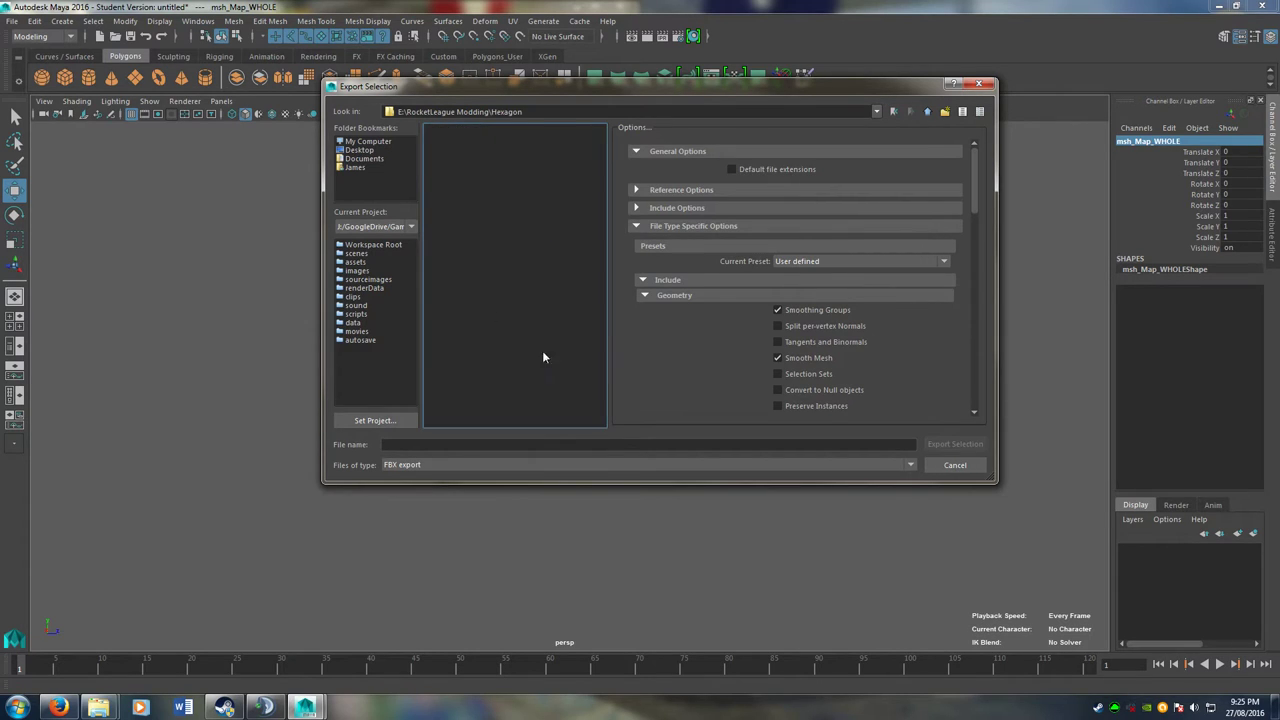
Export the selected mesh as an FBX file named msh_Map_WHOLE in the Hexagon folder.
click(548, 444)
text(msh)
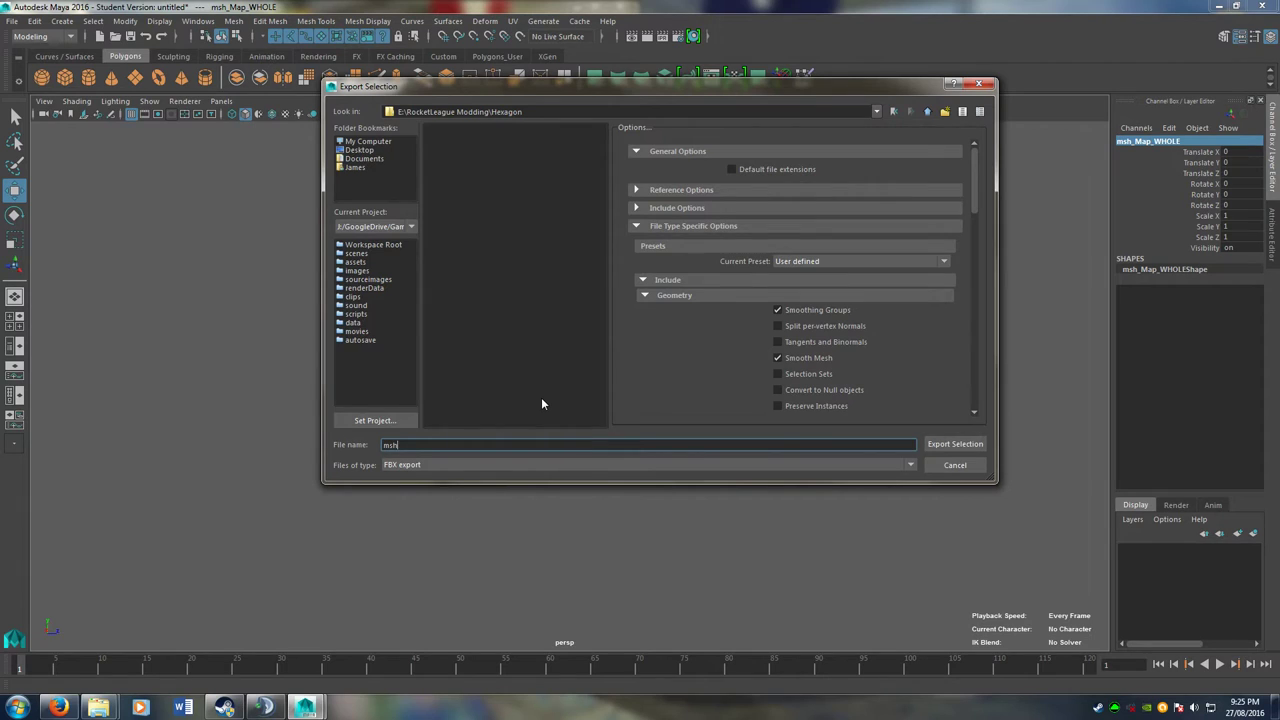
text(_Map_1)
text(HOLE)
click(952, 444)
Minimise Maya, launch UDK Editor from the desktop and allow it to make changes to the computer.
click(1216, 6)
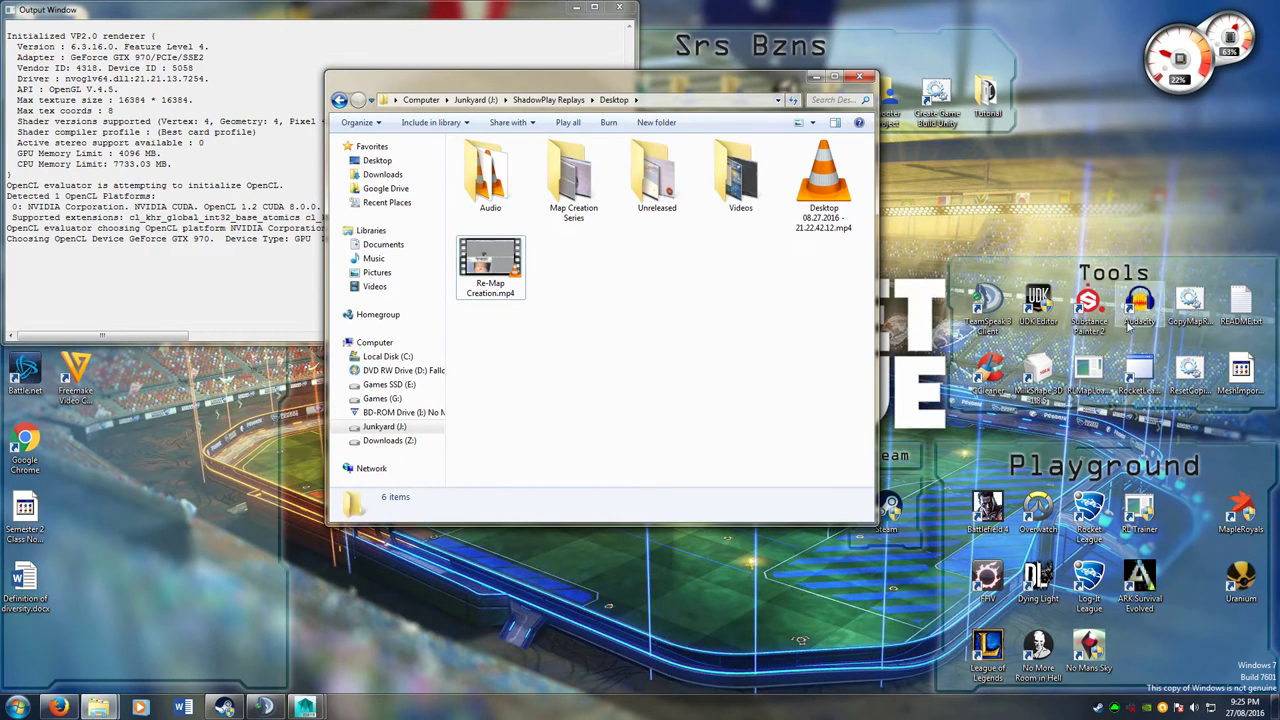
click(1050, 316)
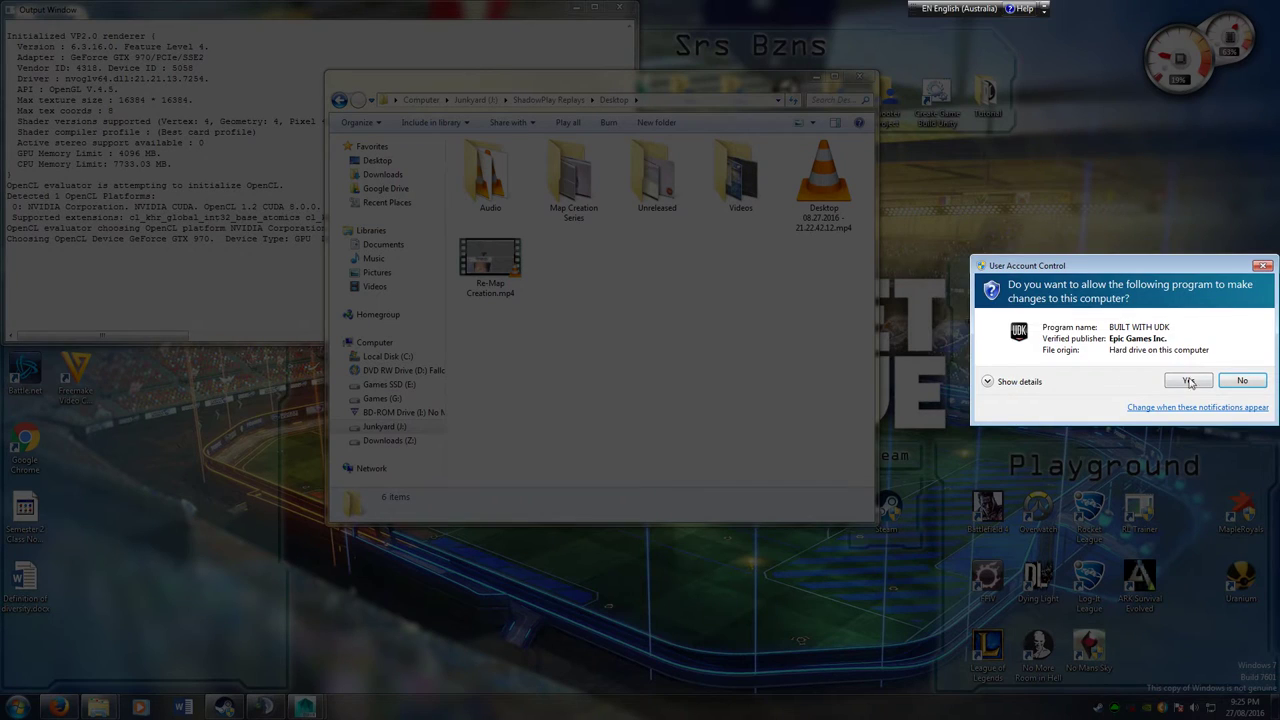
click(1188, 381)
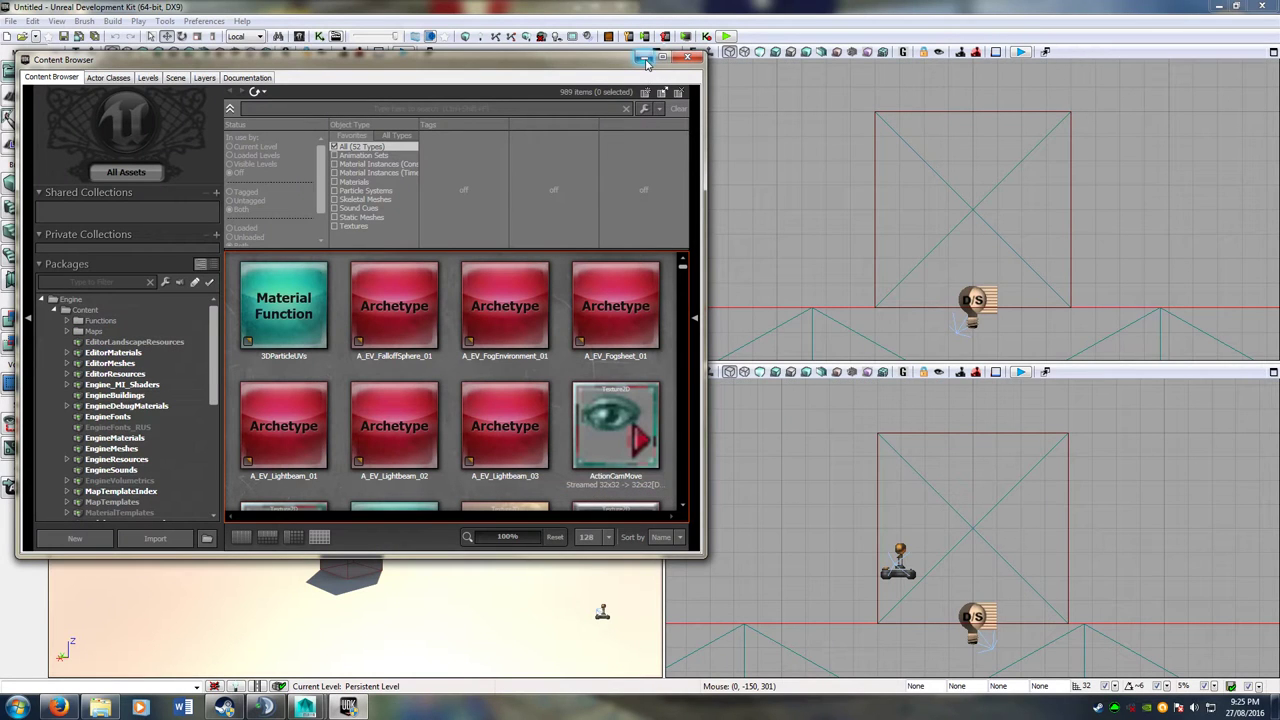
Find and select the Hexagon package in the Maps/Hexagon folder of UDKGame's content.
scroll(398, 400, down, 3)
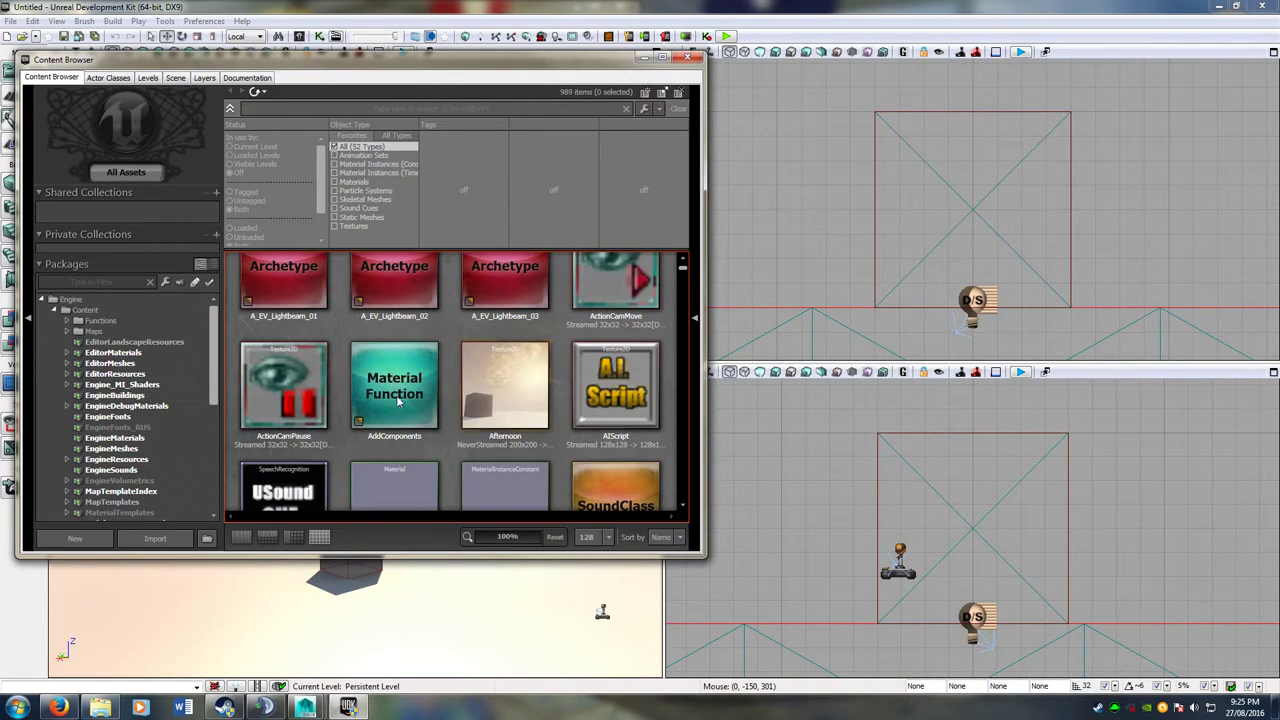
scroll(137, 405, down, 10)
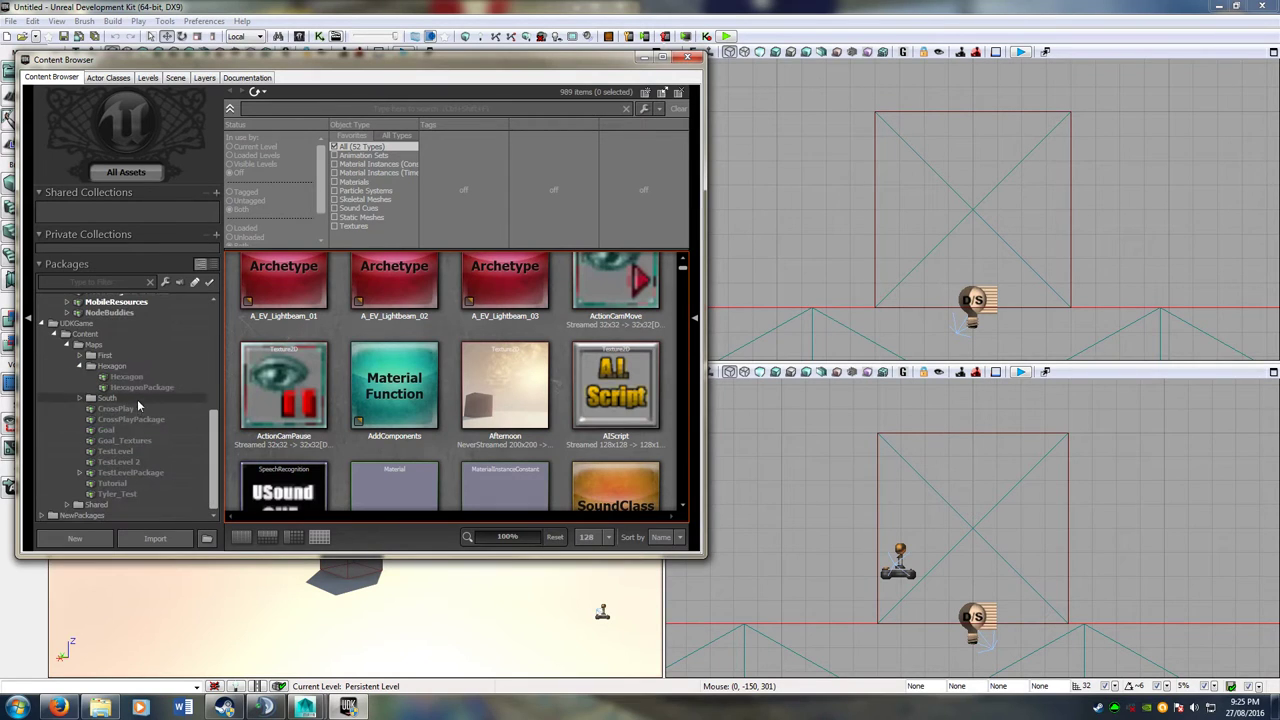
click(126, 376)
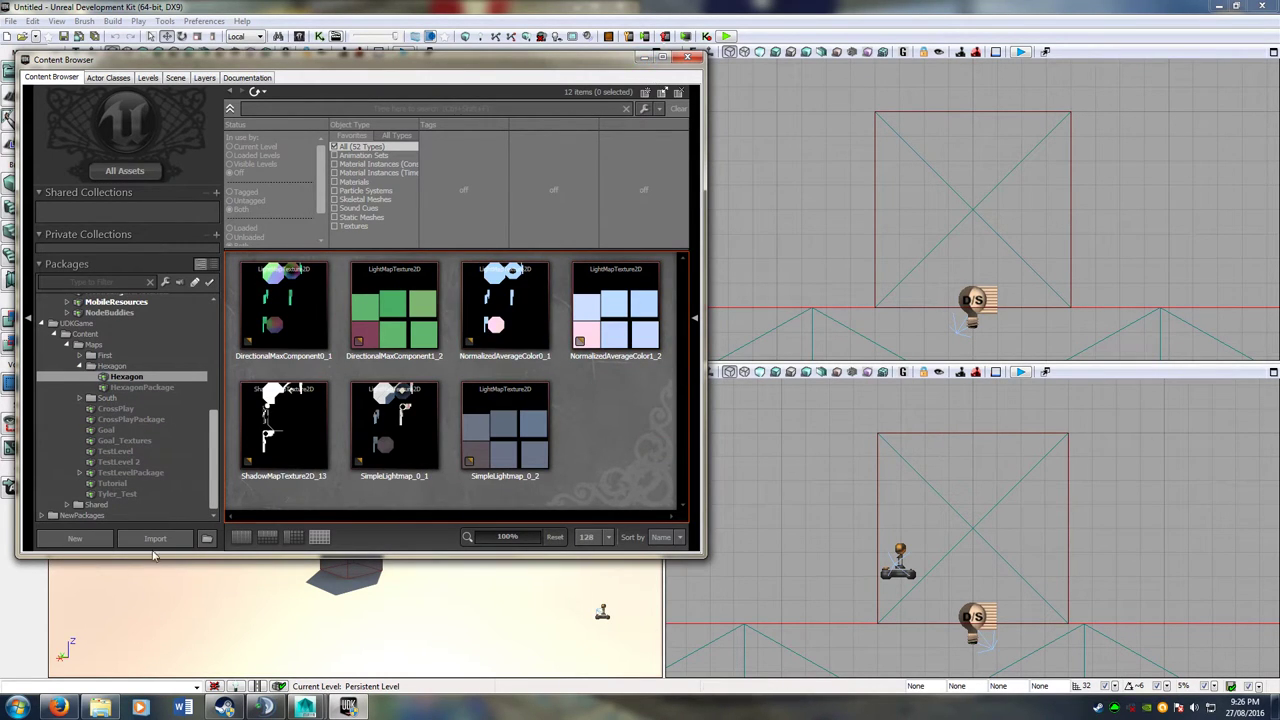
Begin an asset import and choose the exported msh_Map_WHOLE file from the RocketLeague Modding/Hexagon folder.
click(155, 539)
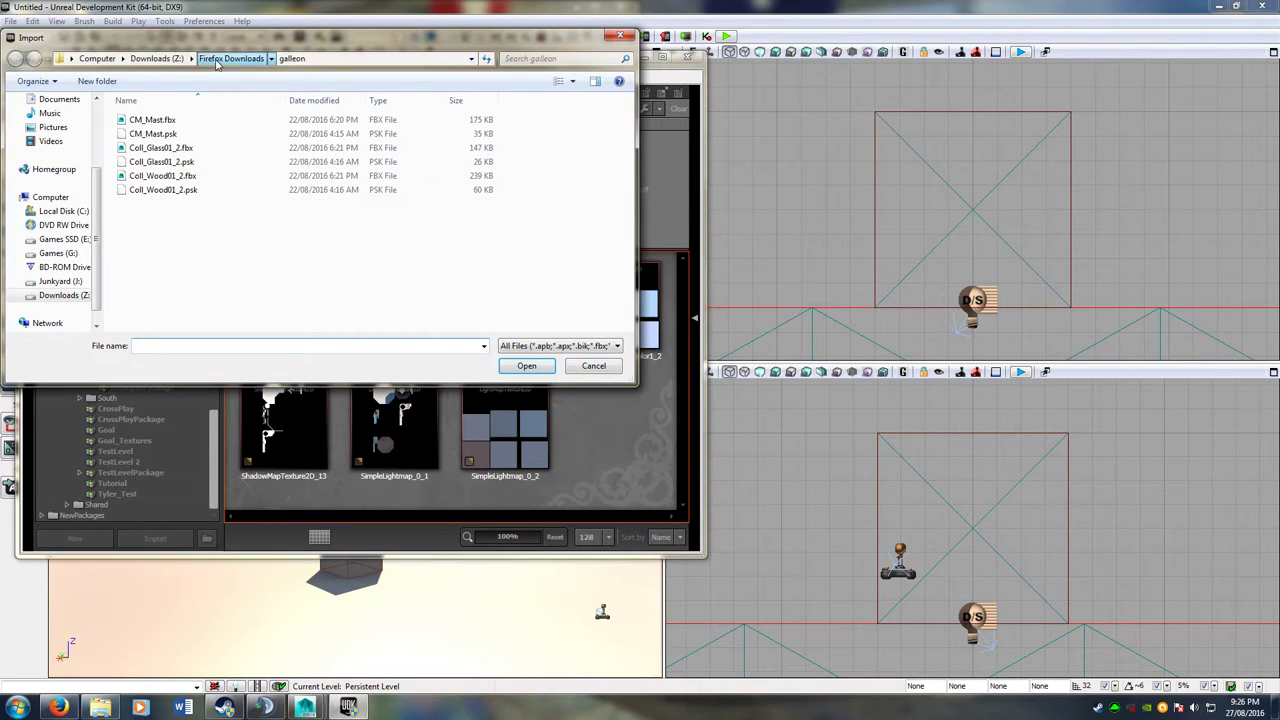
click(230, 58)
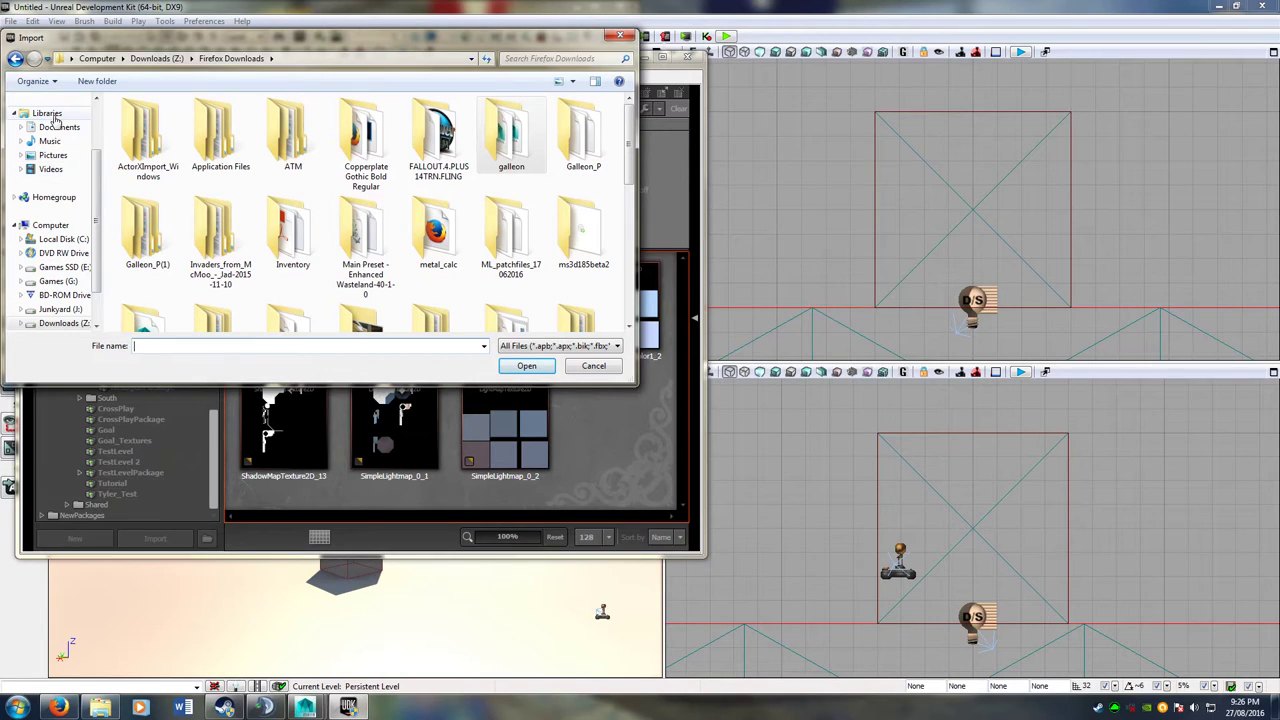
scroll(93, 176, up, 3)
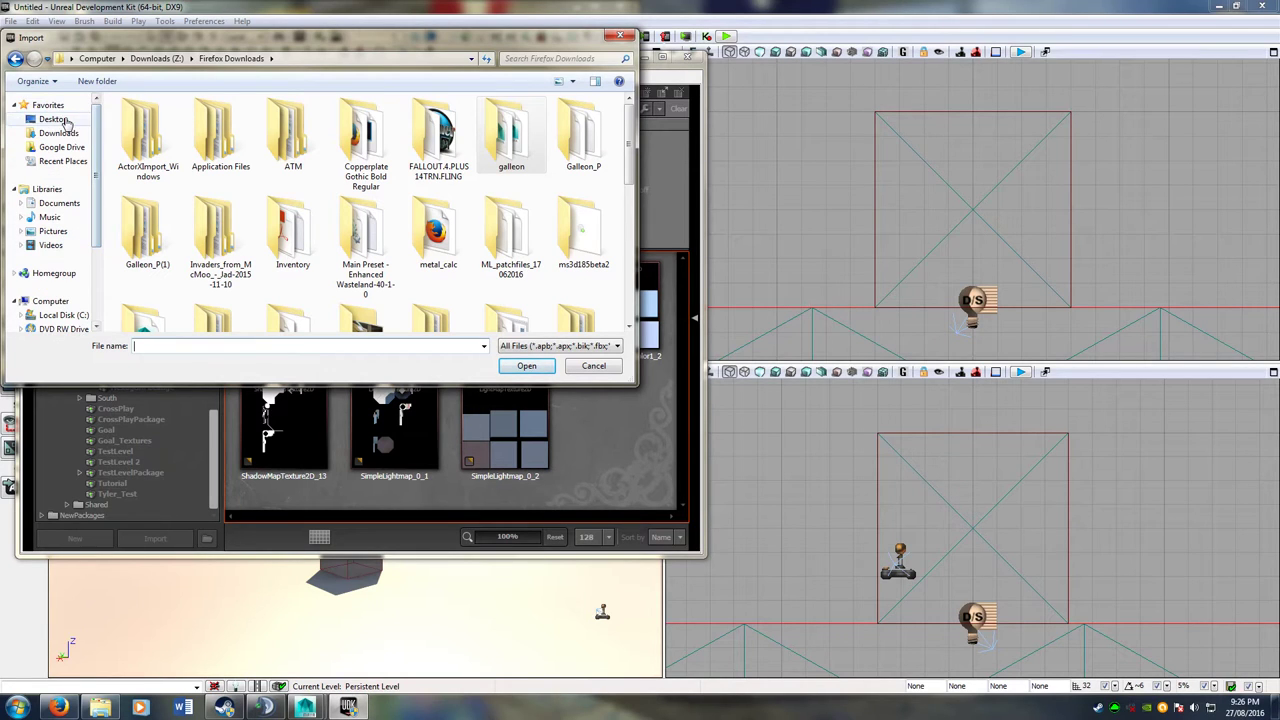
click(53, 119)
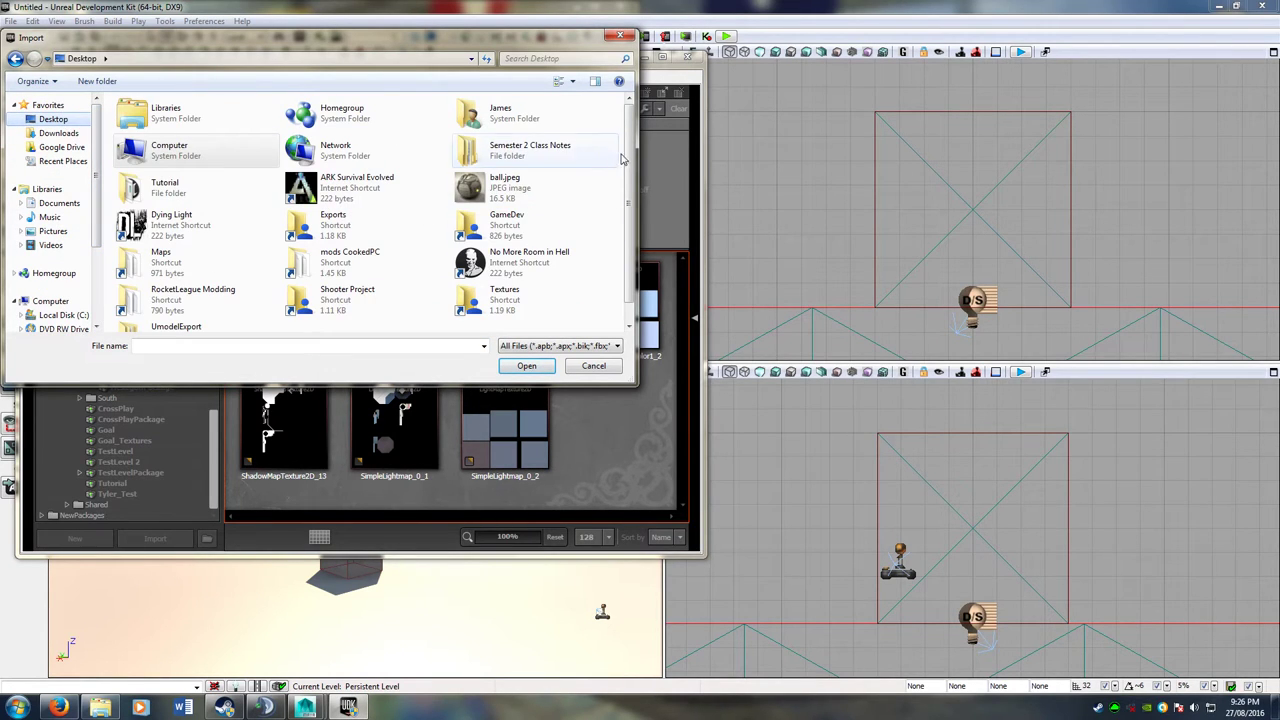
scroll(632, 157, down, 1)
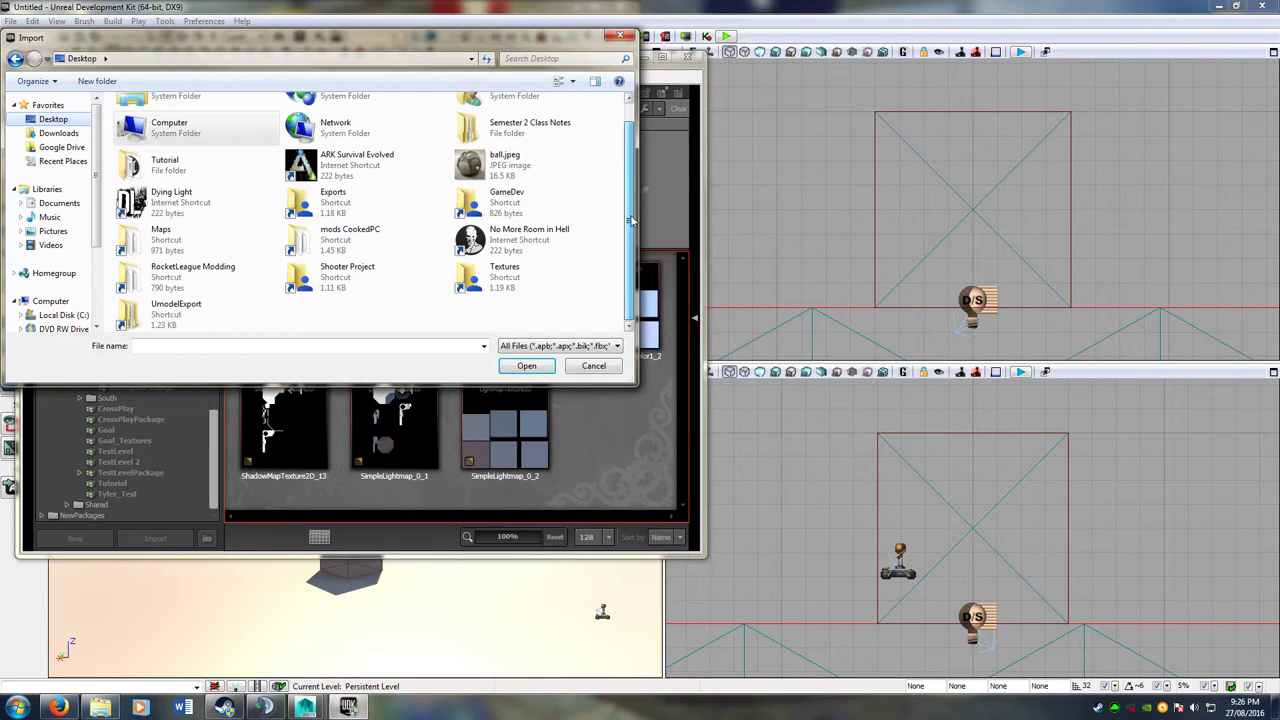
double_click(203, 270)
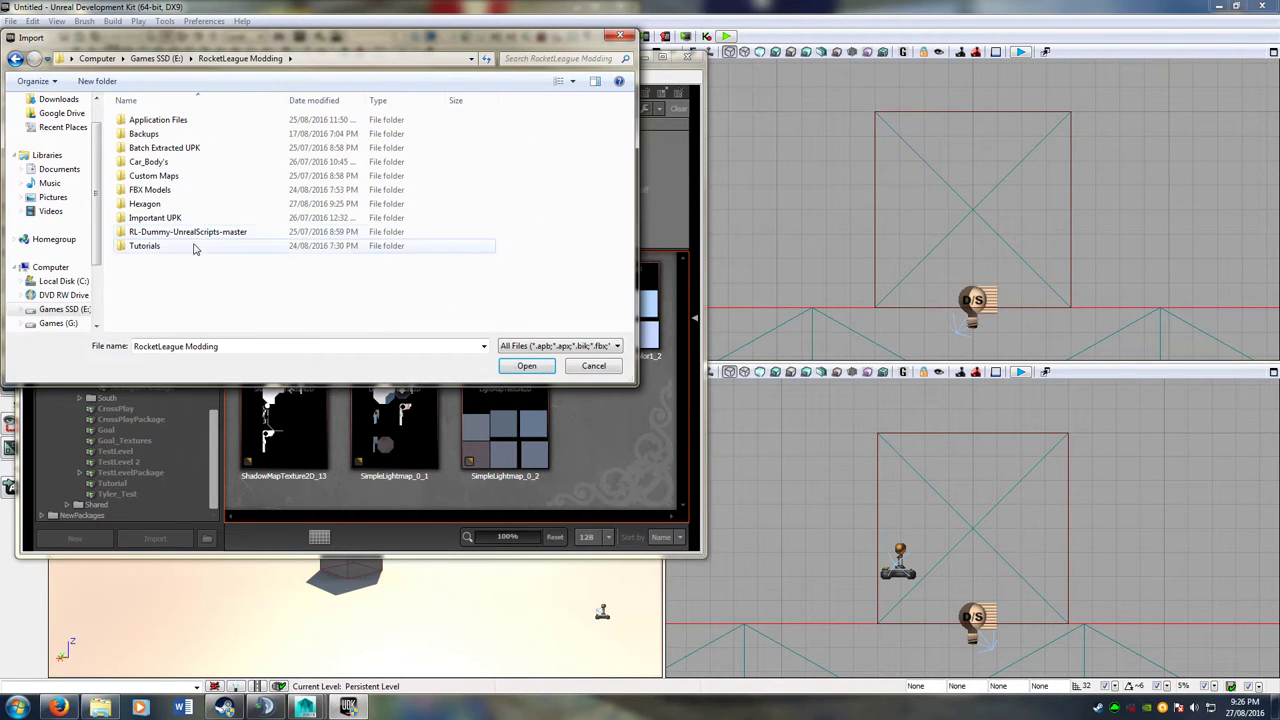
click(190, 209)
double_click(190, 209)
double_click(172, 120)
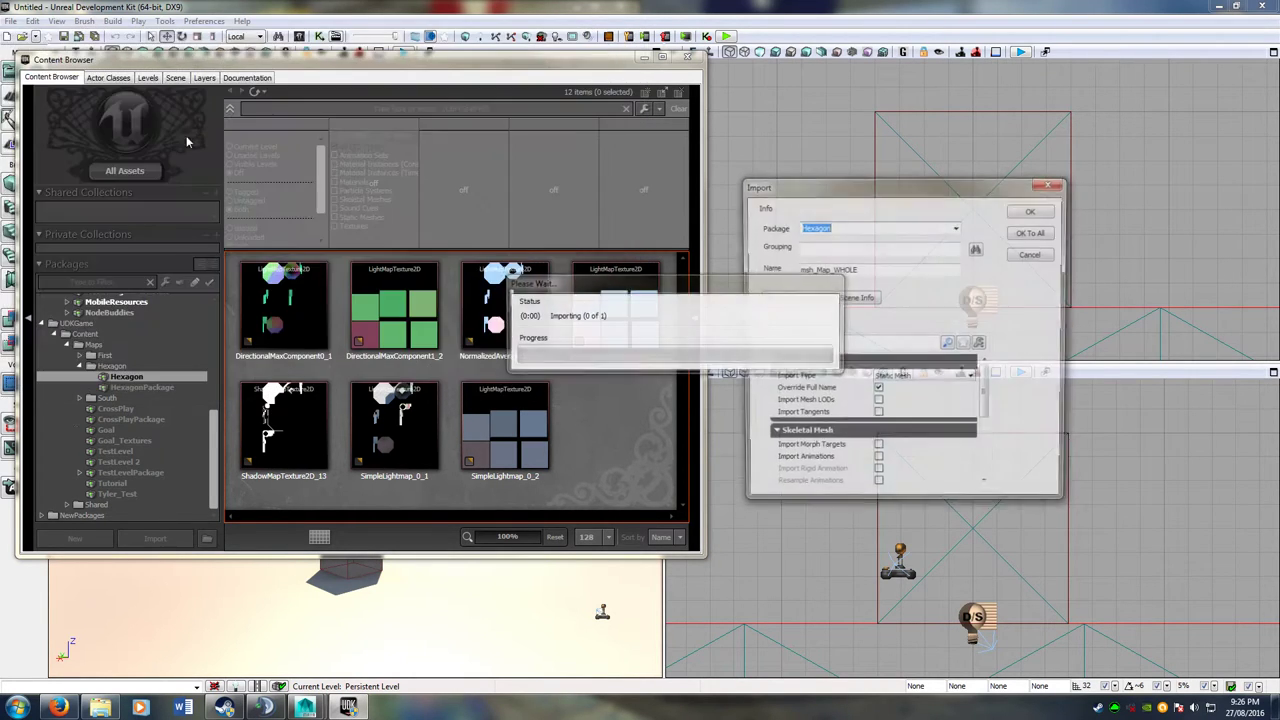
Check the static mesh and material import options and import msh_Map_WHOLE into the Hexagon package.
drag(986, 392, 976, 458)
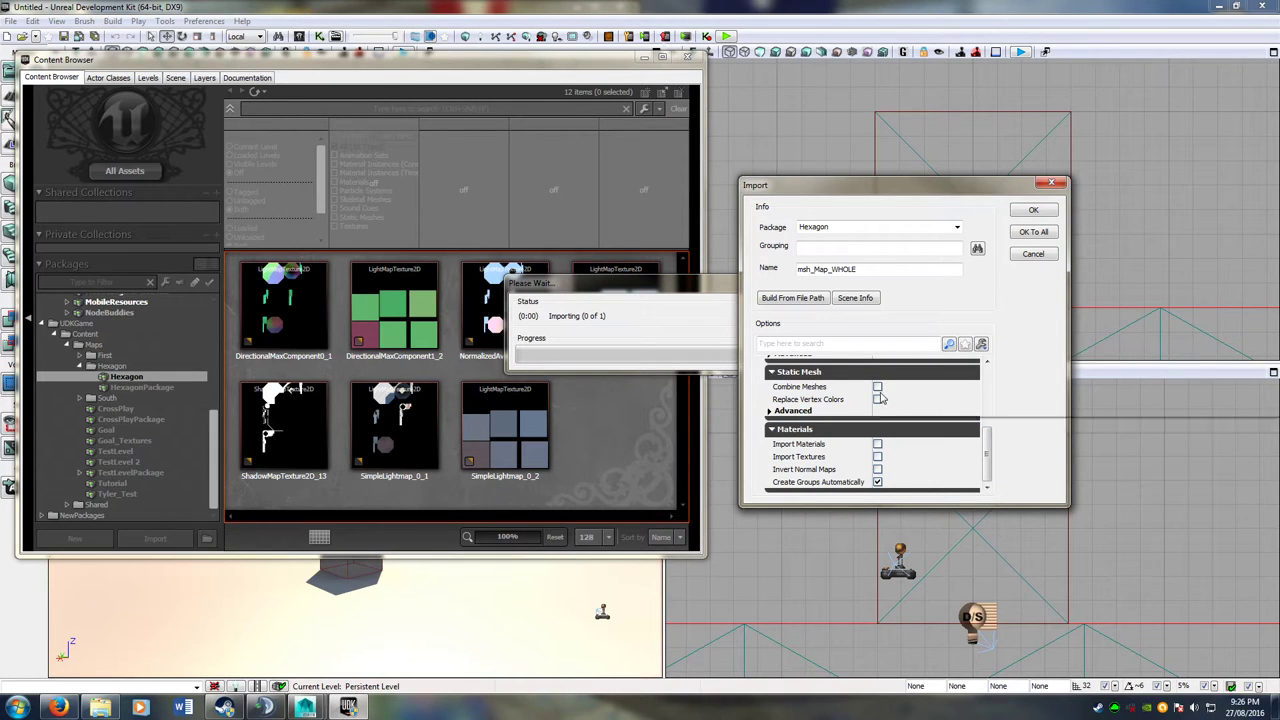
click(798, 411)
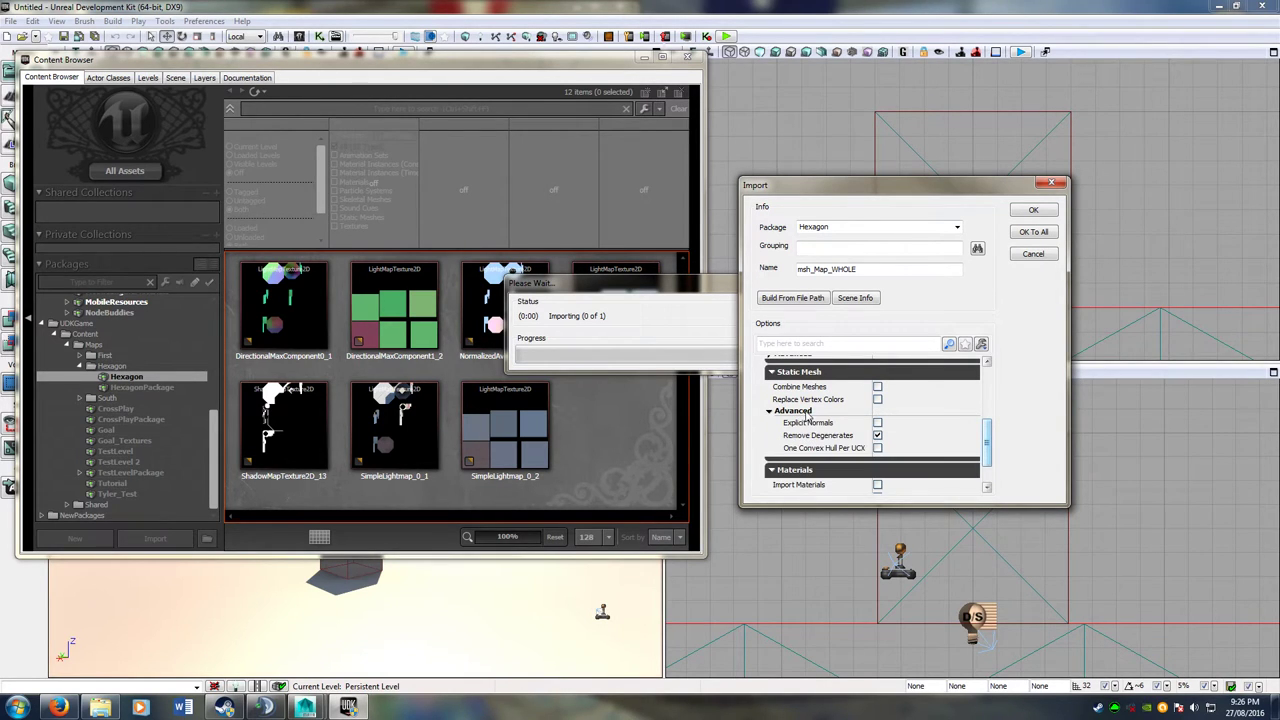
click(793, 411)
click(795, 411)
click(794, 411)
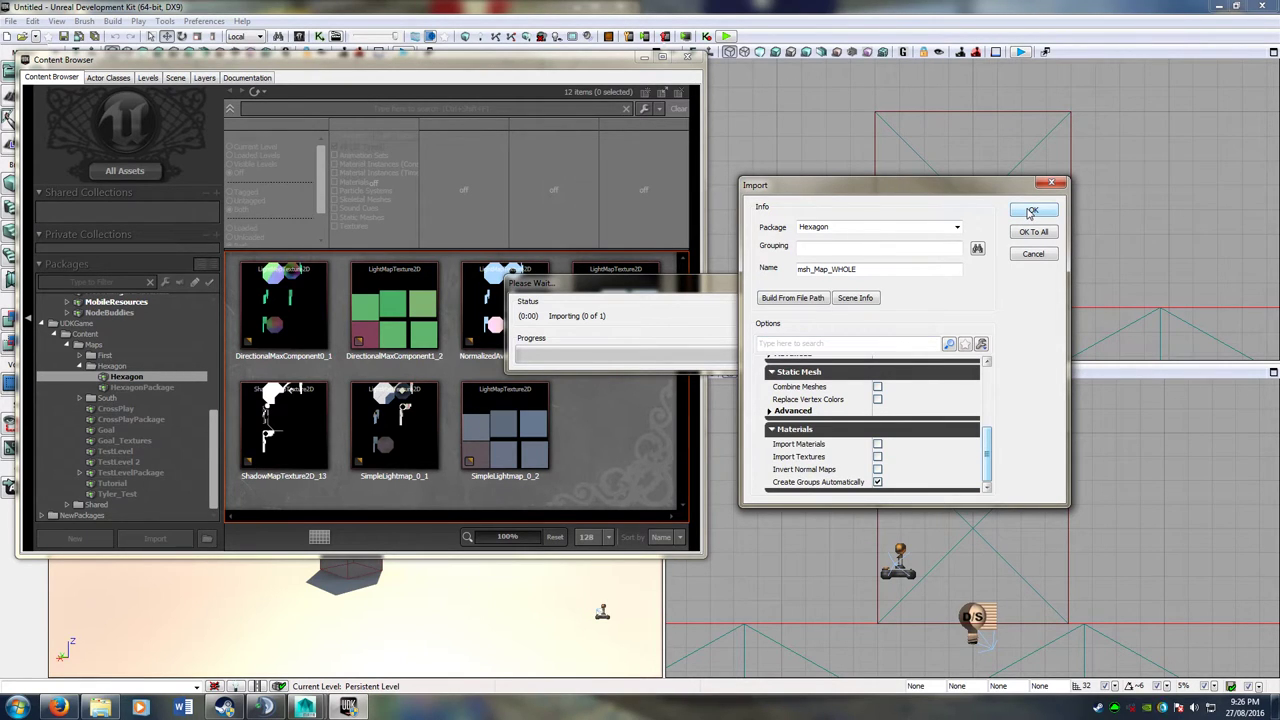
click(723, 379)
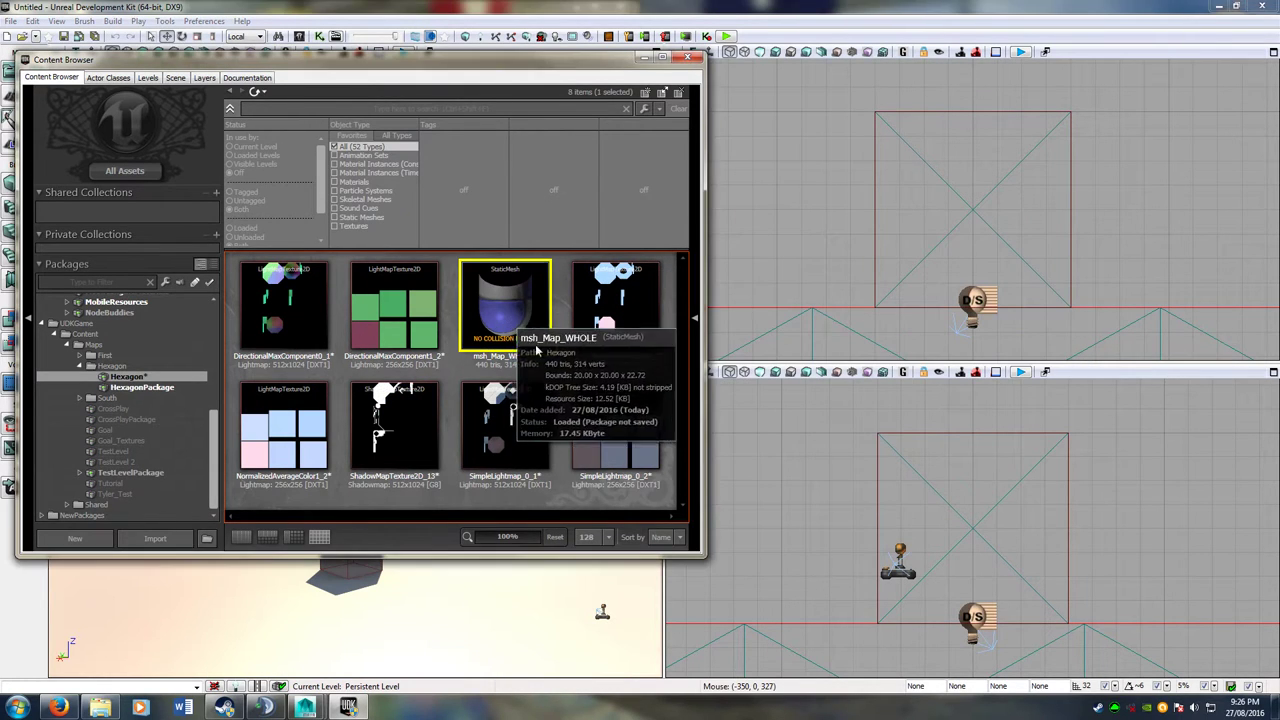
Move the Content Browser out of the way and open the map file Hexagon.udk.
click(1022, 228)
scroll(1034, 222, down, 8)
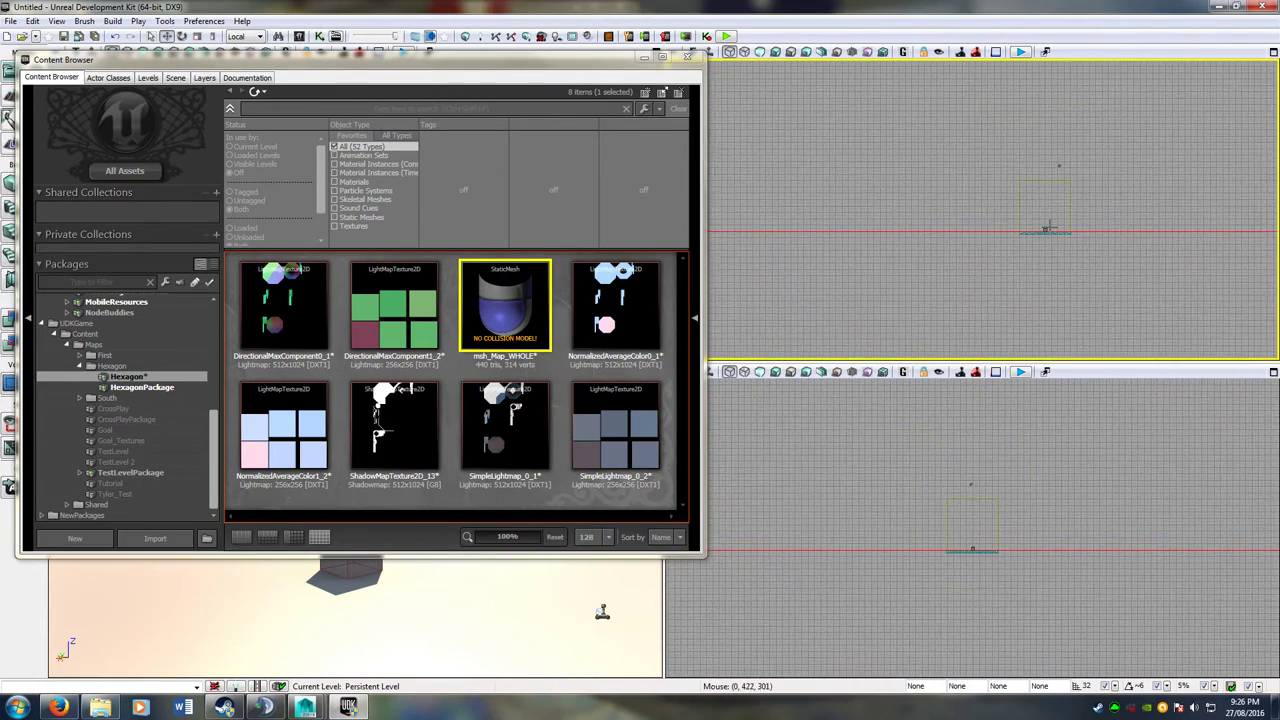
scroll(1049, 227, down, 6)
drag(1134, 230, 1082, 291)
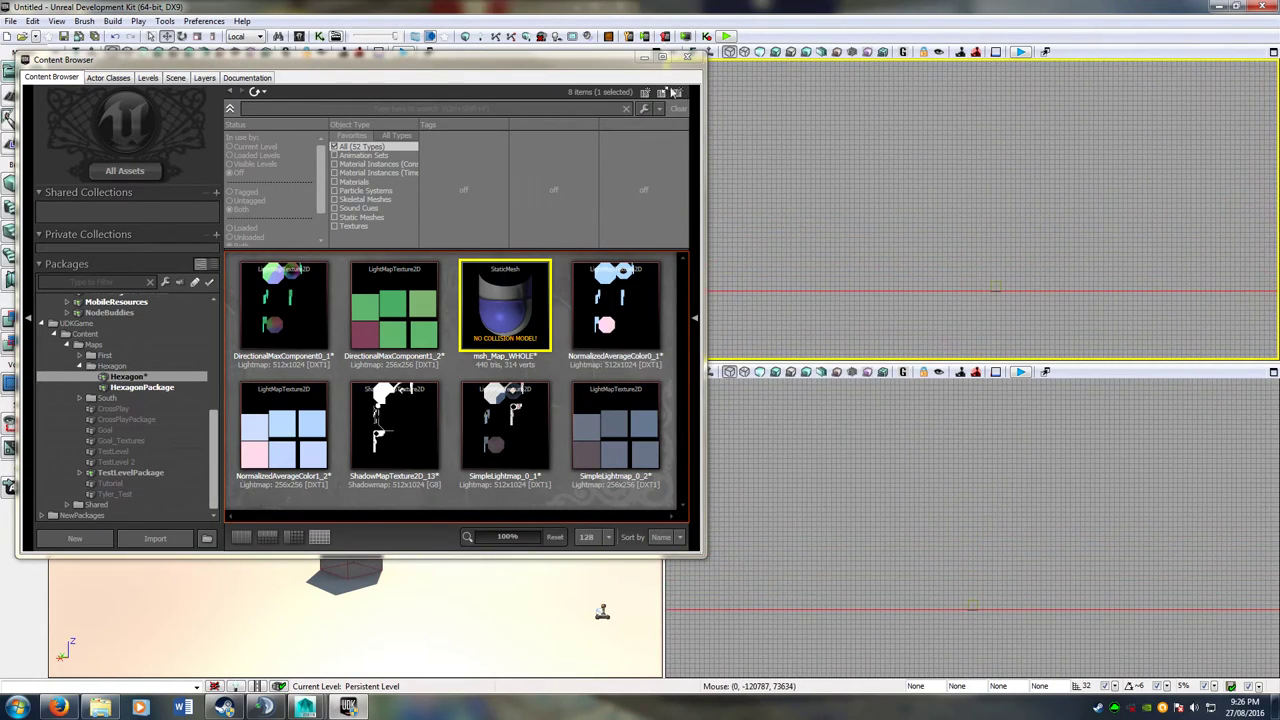
drag(588, 63, 890, 86)
click(22, 37)
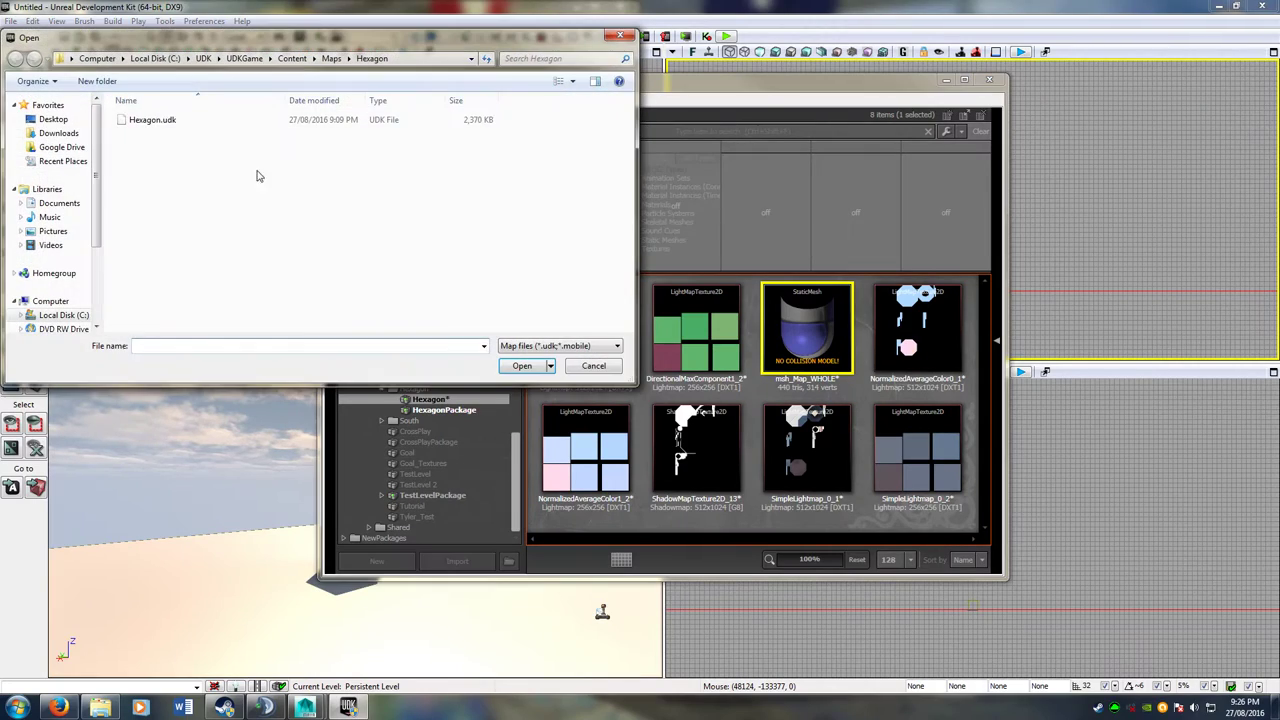
double_click(155, 121)
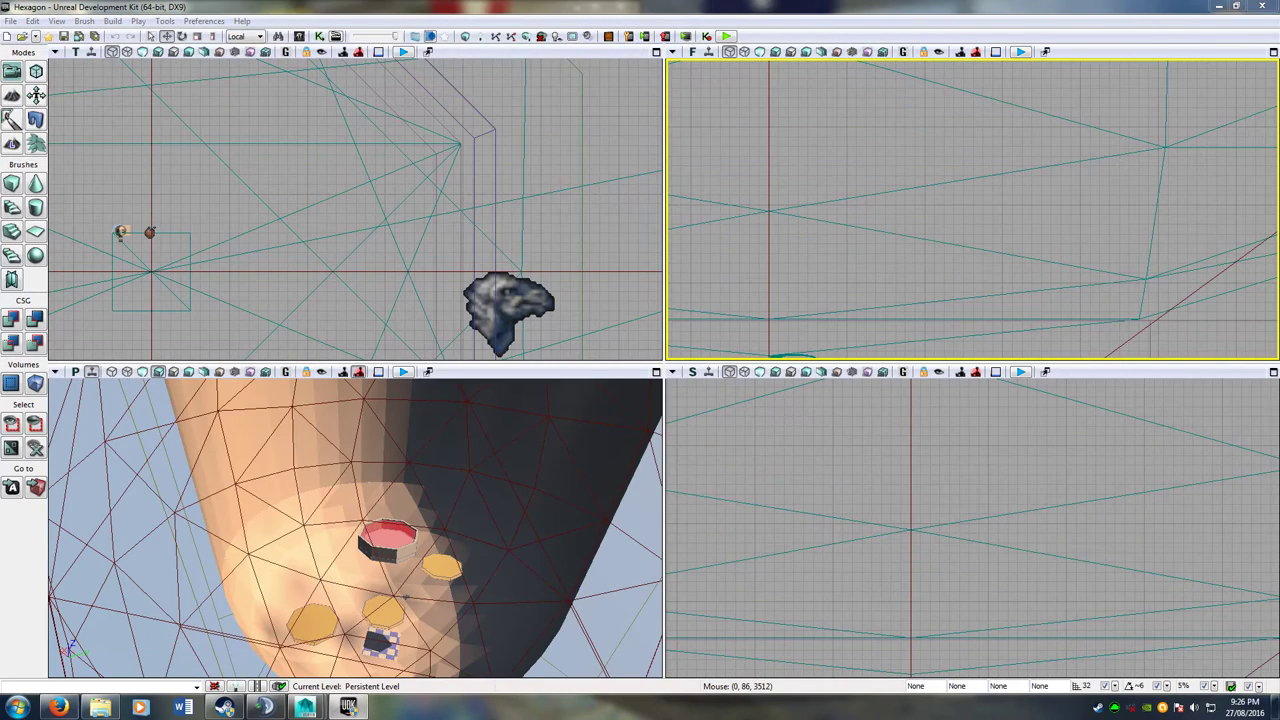
Select the tall cylindrical wall mesh around the arena in the perspective view and delete it.
click(455, 505)
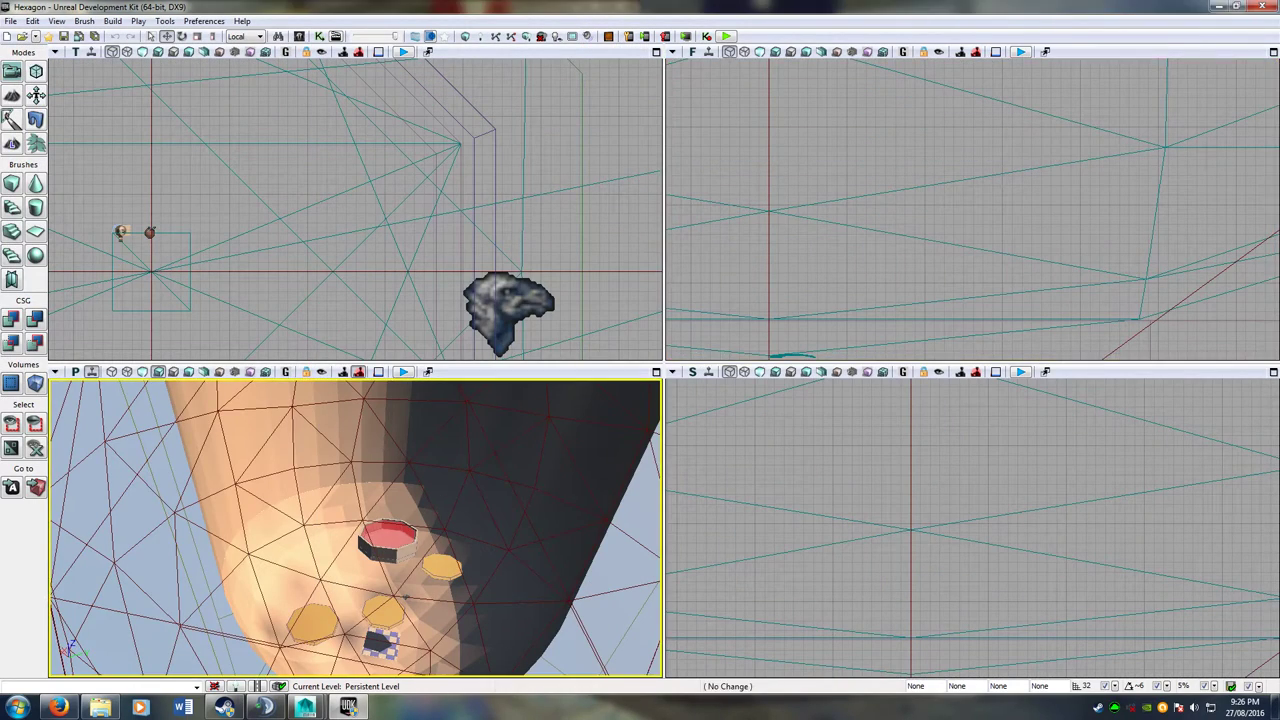
click(443, 463)
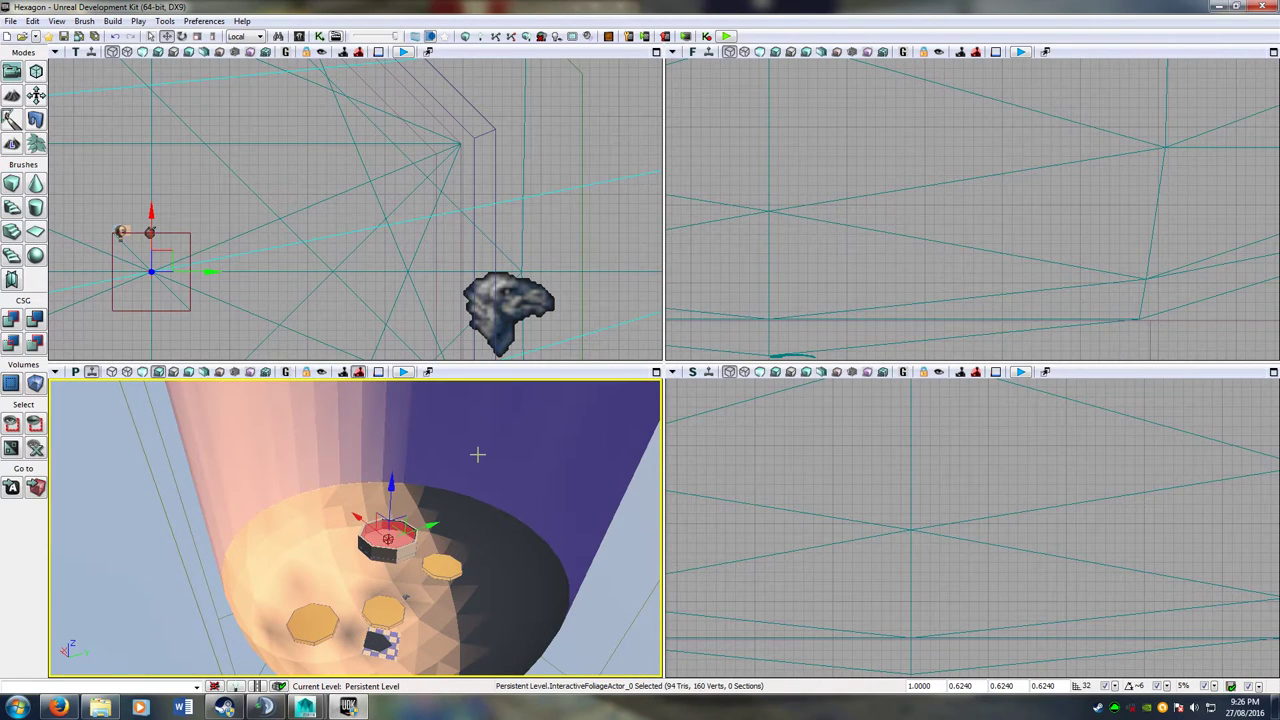
key(Delete)
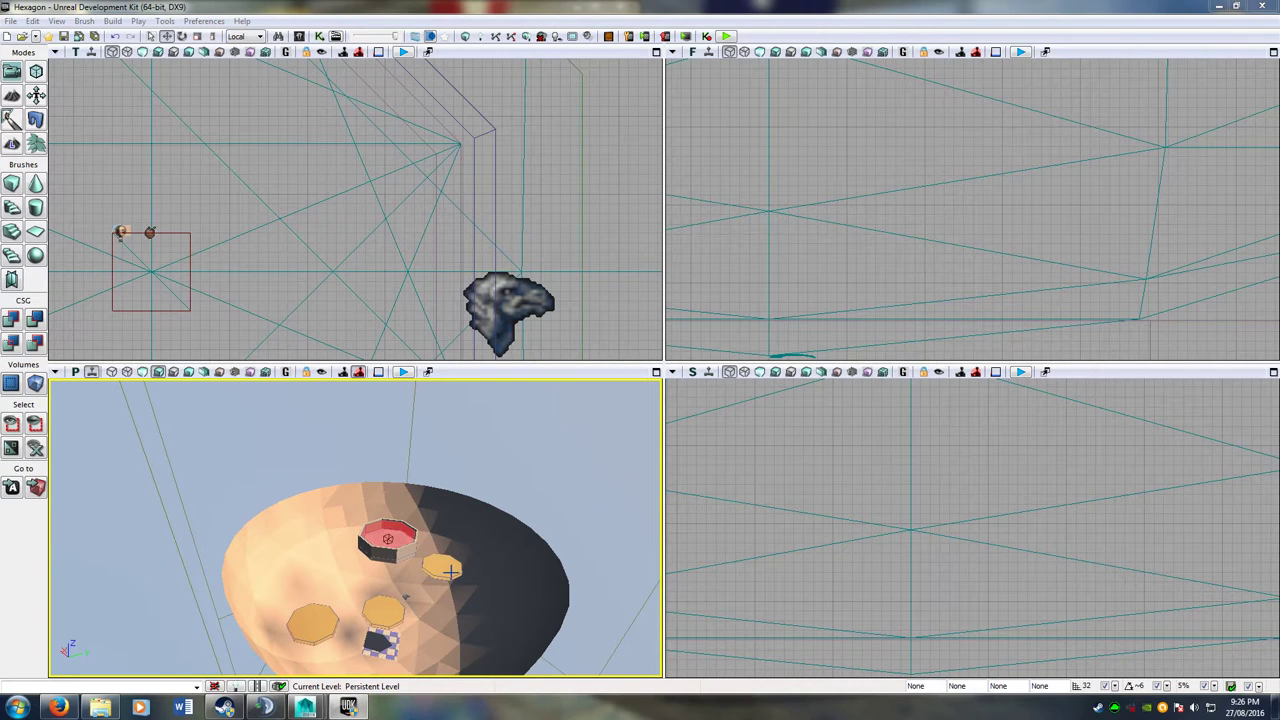
Select the mesh on the shaded side of the bowl-shaped floor and delete it.
mouse_move(476, 570)
right_down()
mouse_move(474, 640)
mouse_move(477, 568)
right_up()
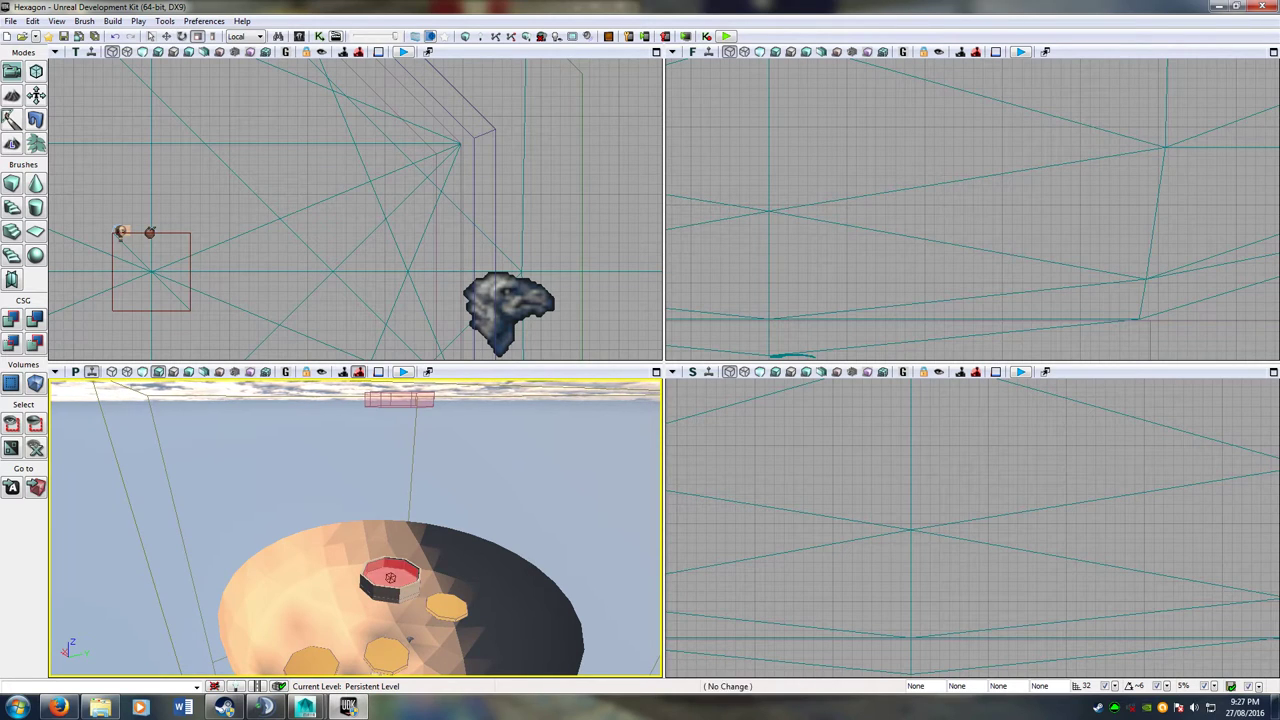
right_drag(477, 566, 478, 558)
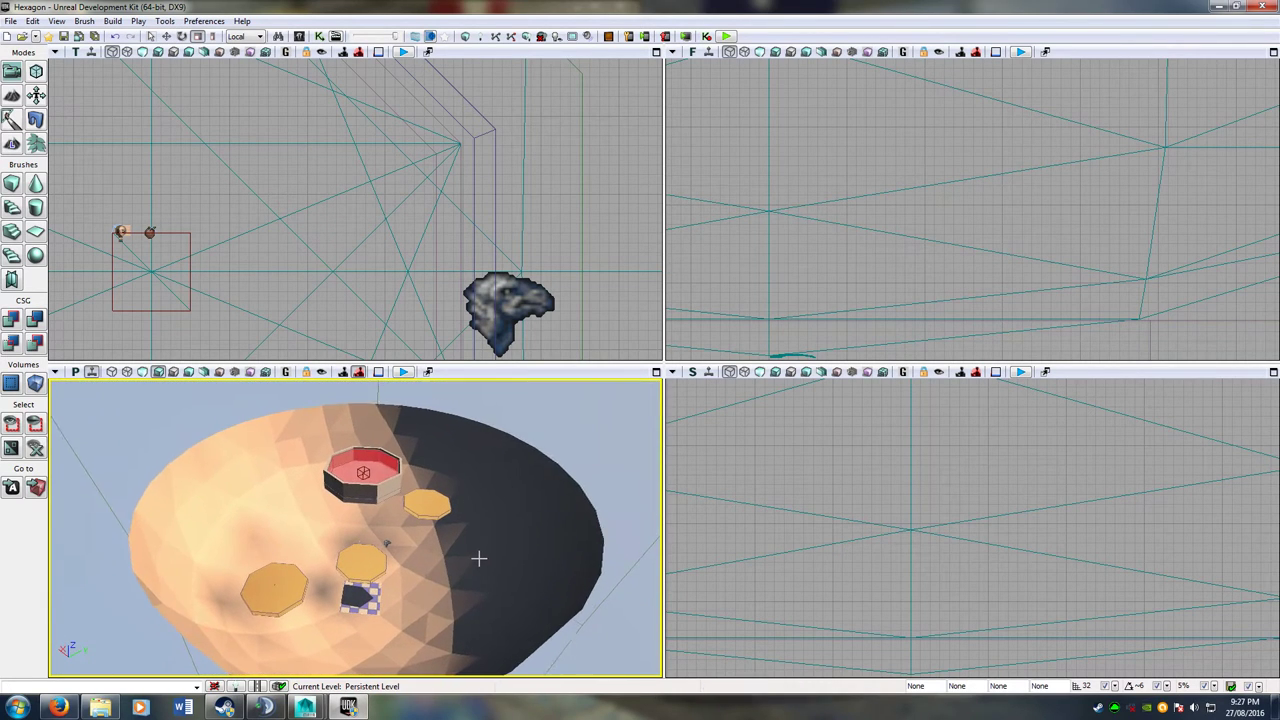
click(478, 558)
key(Delete)
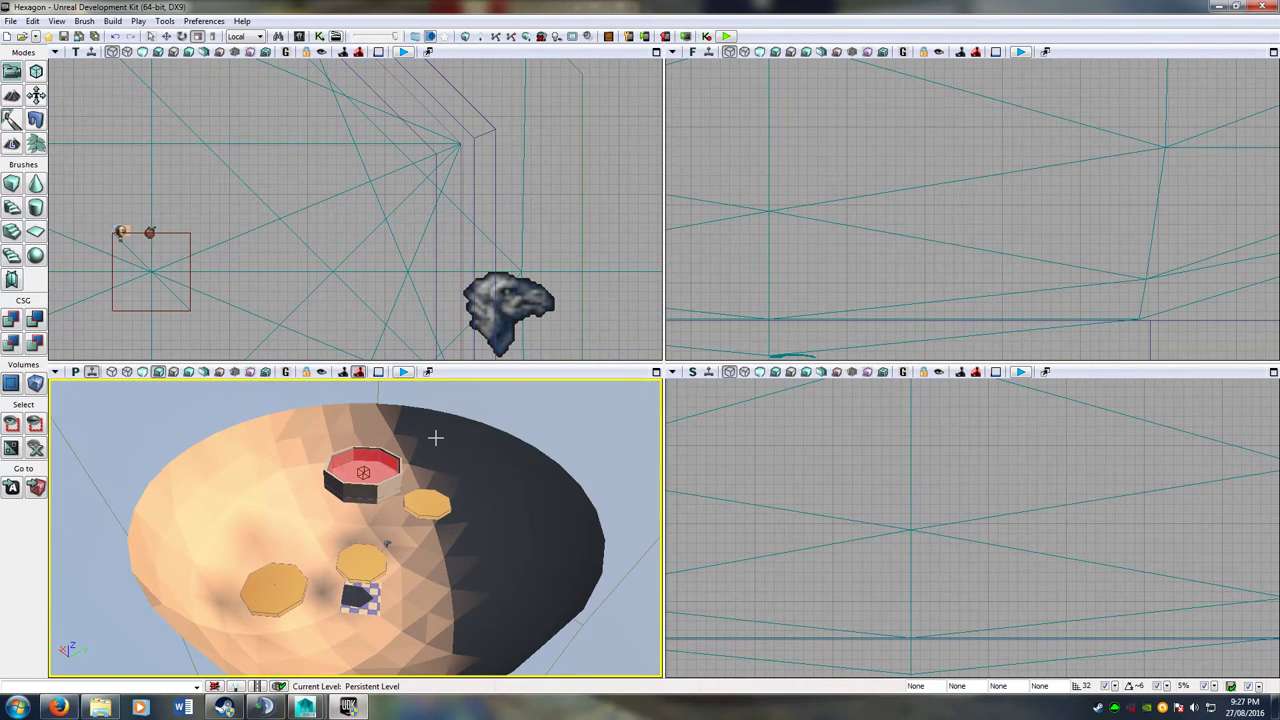
right_drag(434, 437, 522, 481)
right_drag(335, 607, 374, 626)
key(space)
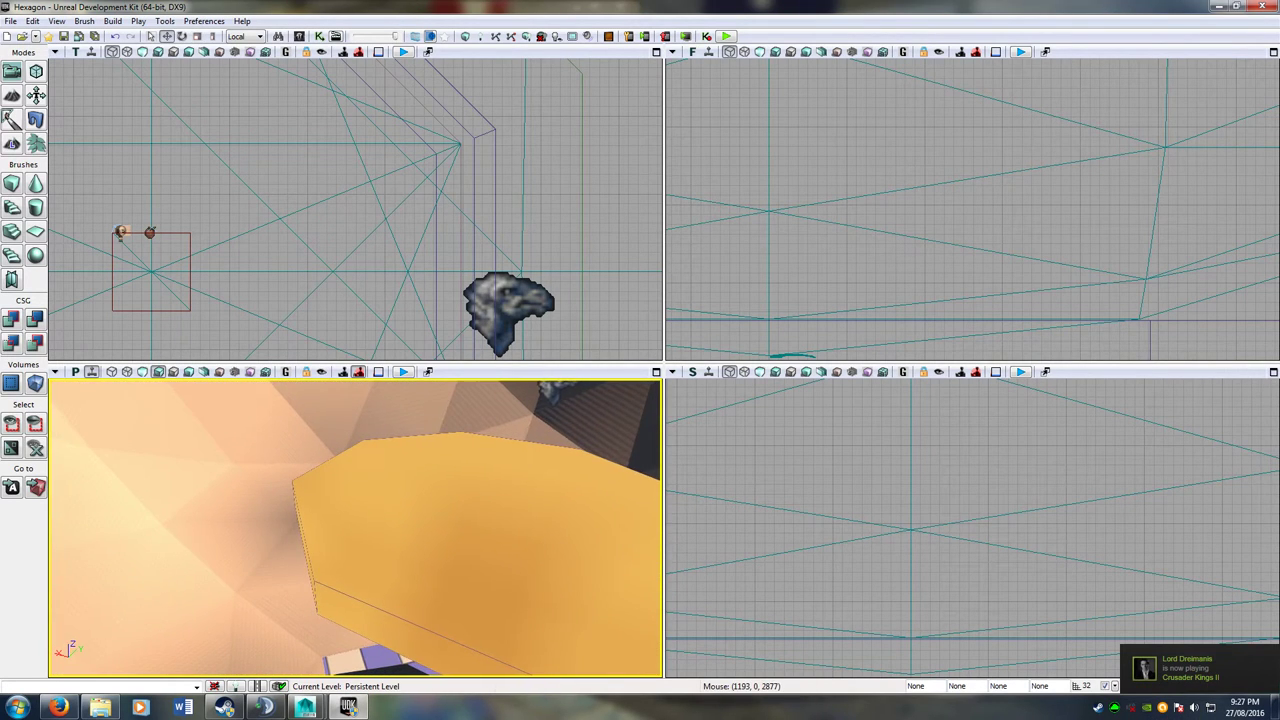
Bring back the Content Browser and inspect msh_Map_WHOLE and its available asset and package options in the Hexagon map package.
drag(1279, 500, 487, 555)
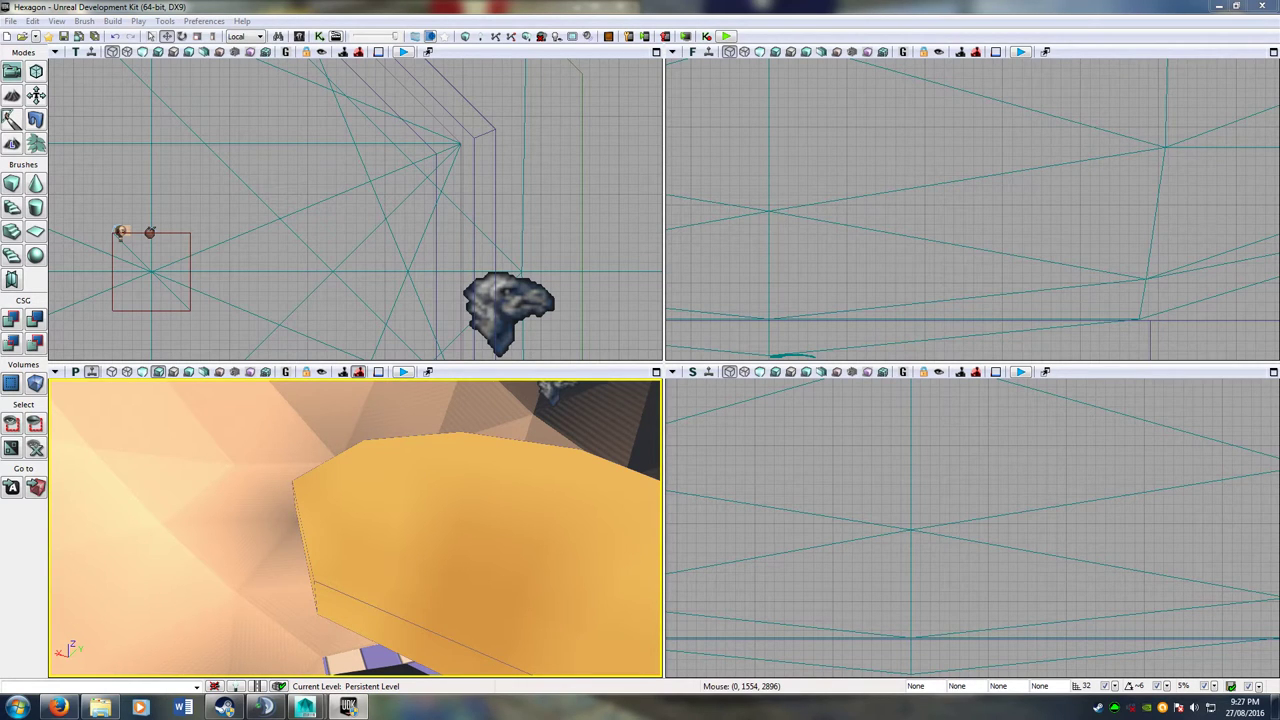
drag(1279, 90, 614, 71)
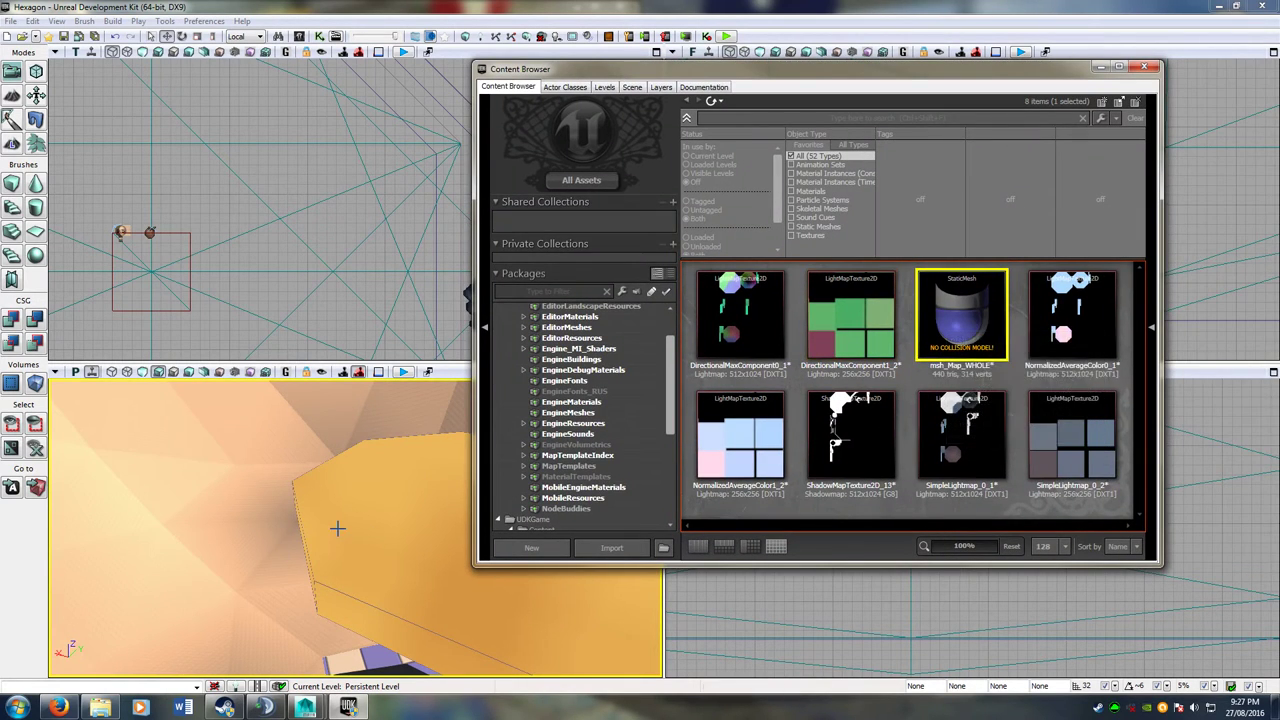
double_click(949, 317)
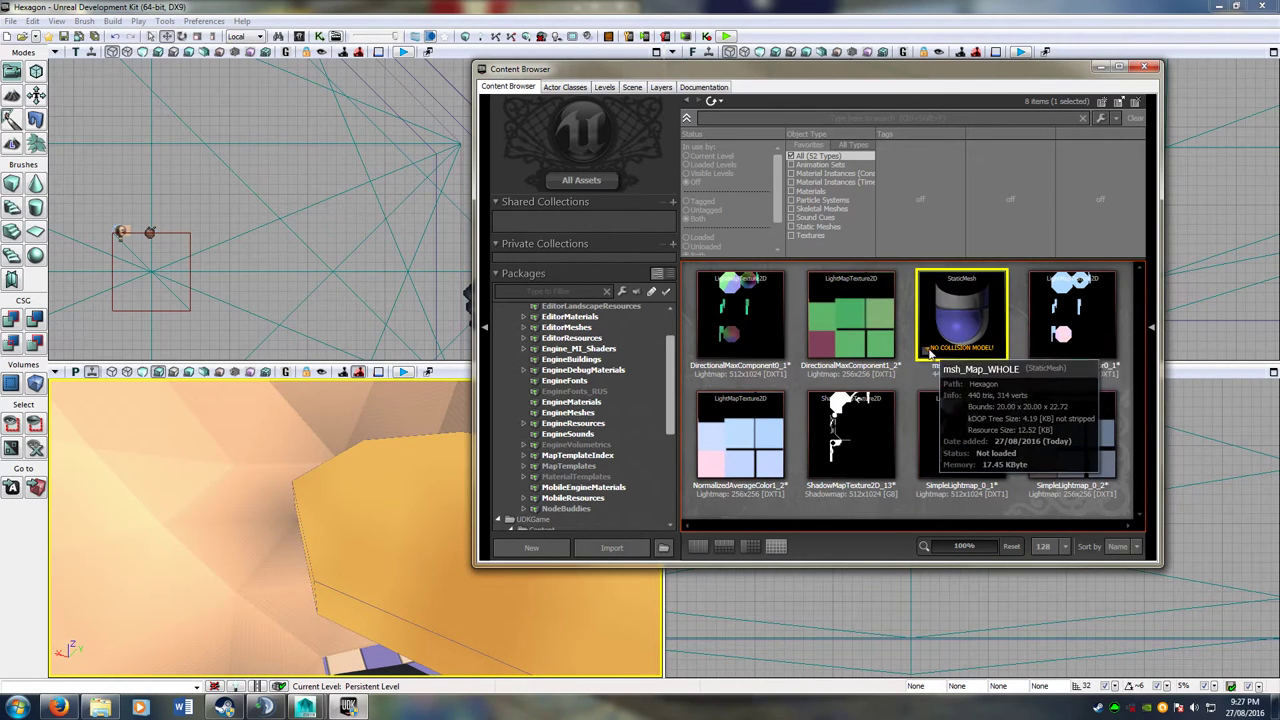
right_click(926, 352)
click(970, 352)
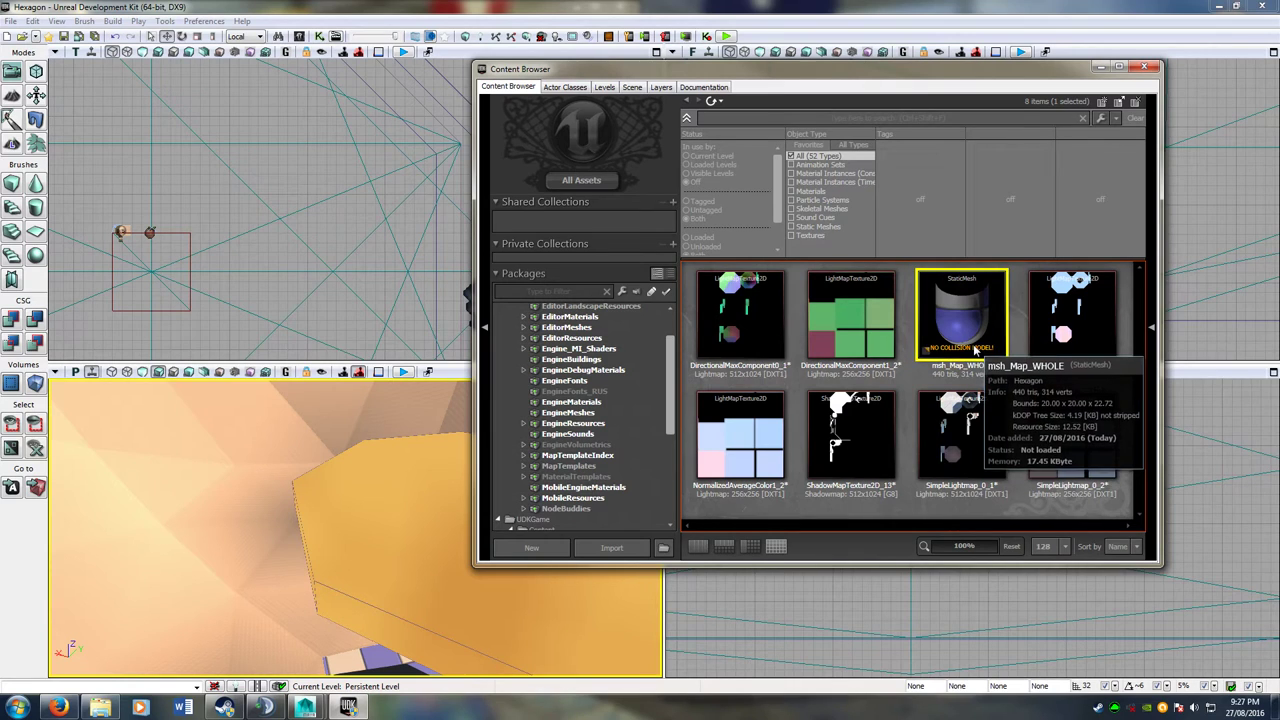
mouse_move(975, 349)
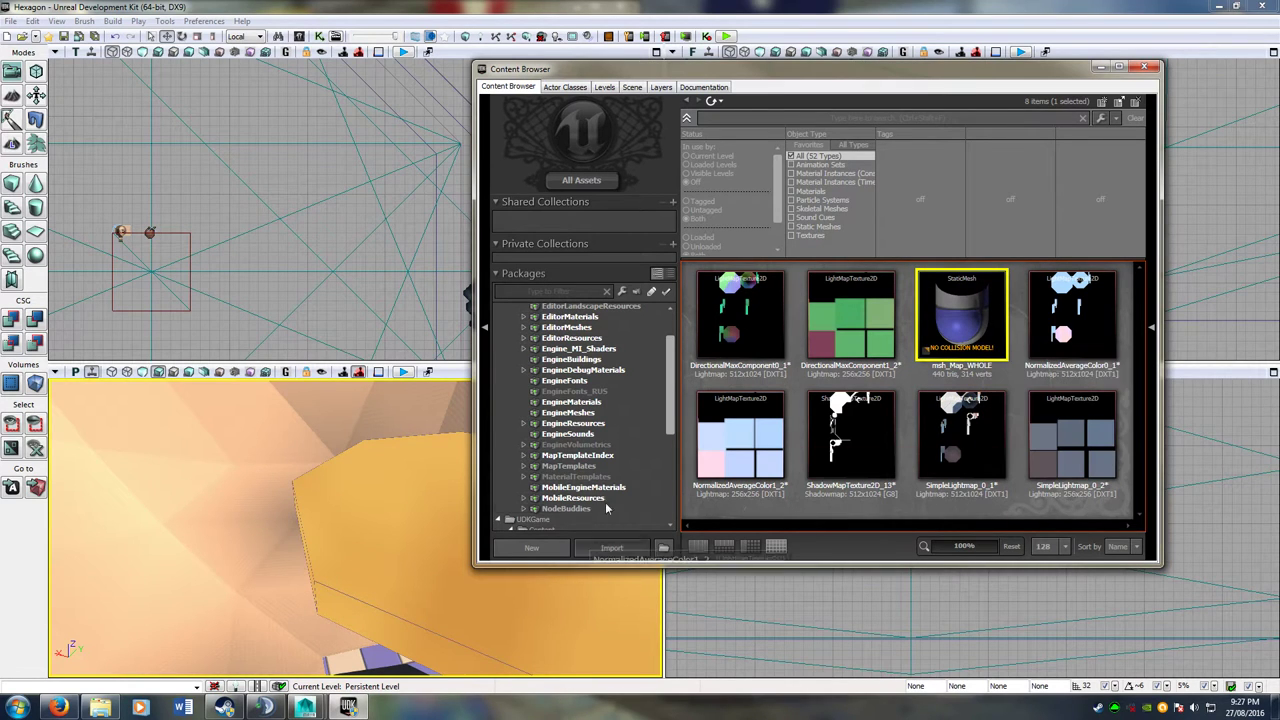
scroll(606, 505, down, 5)
right_click(608, 417)
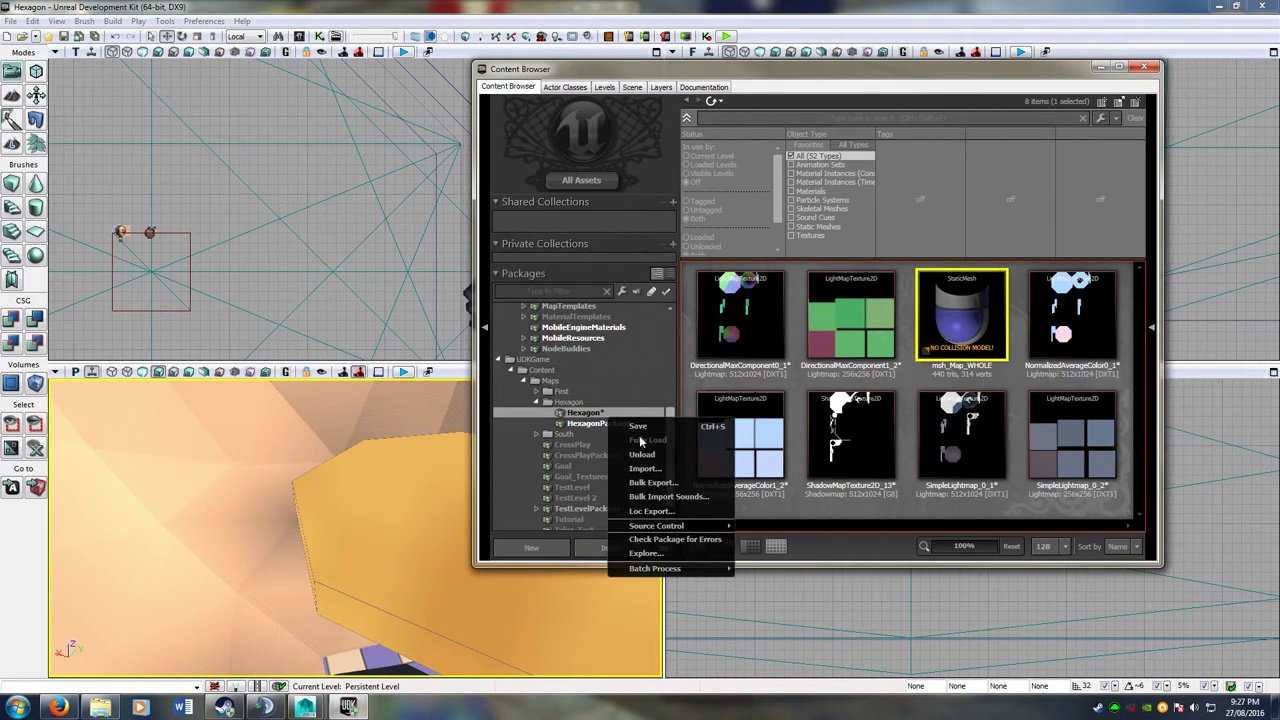
click(940, 333)
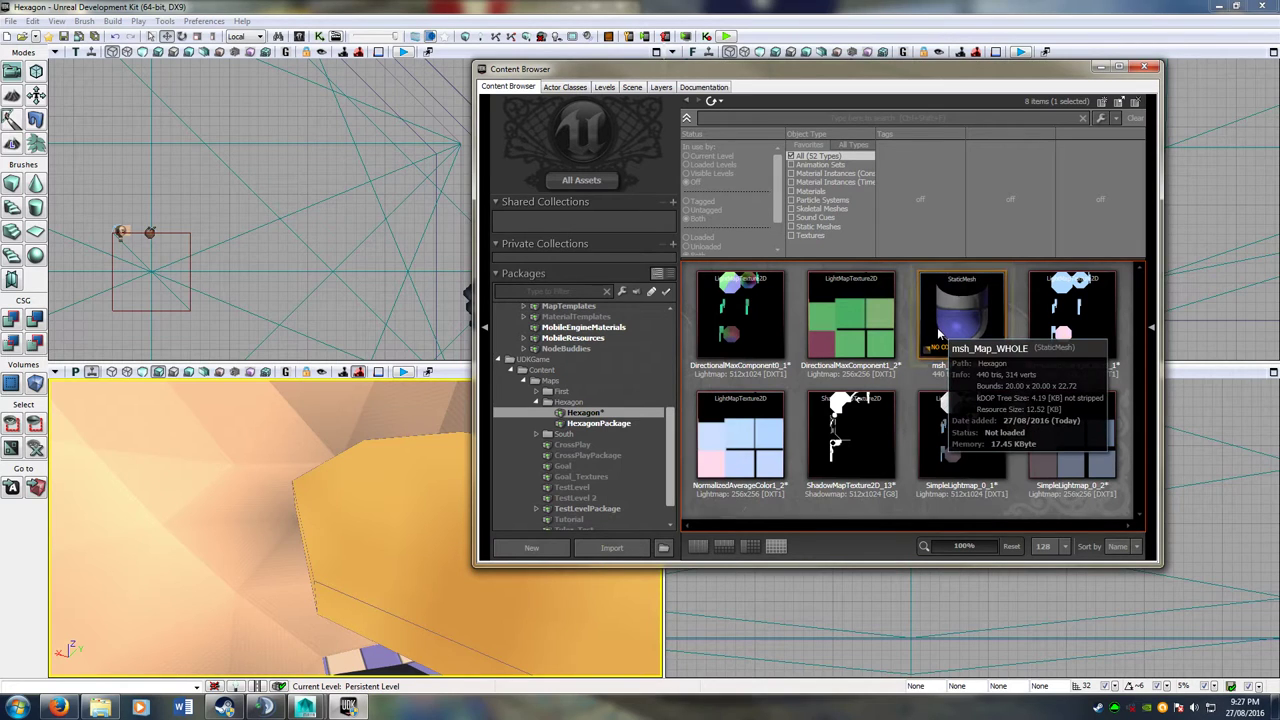
click(940, 333)
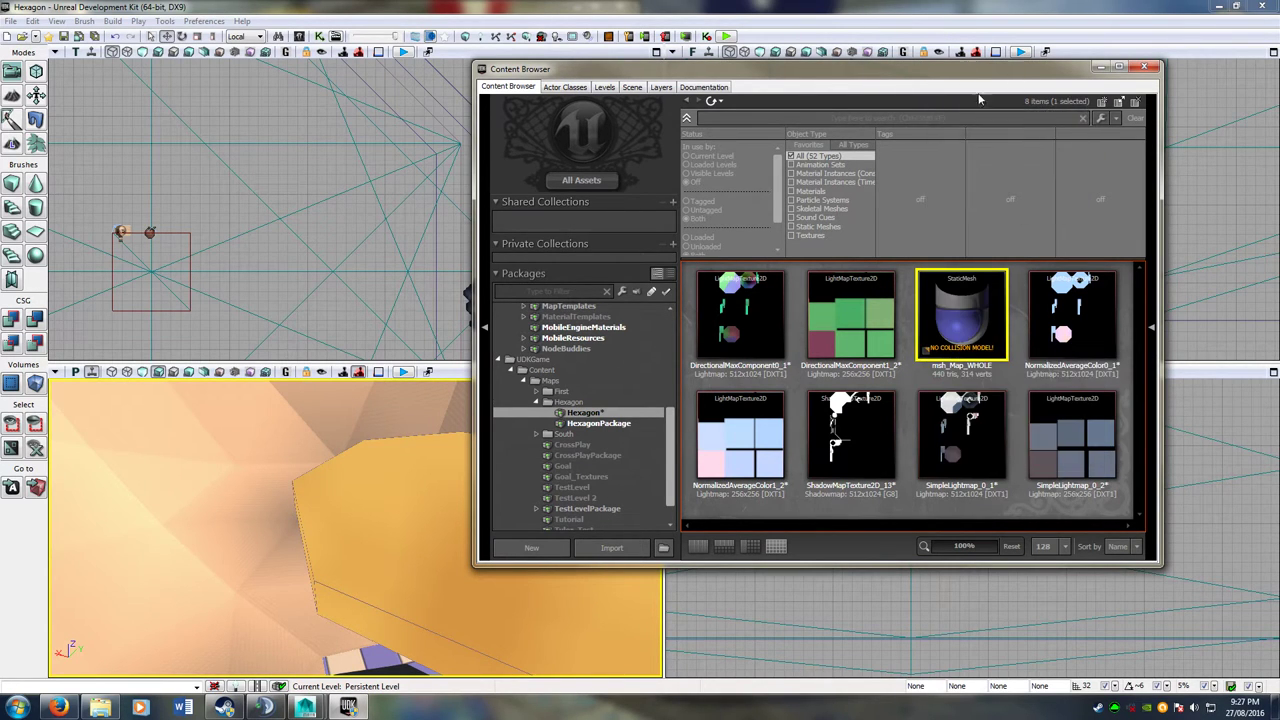
right_click(946, 334)
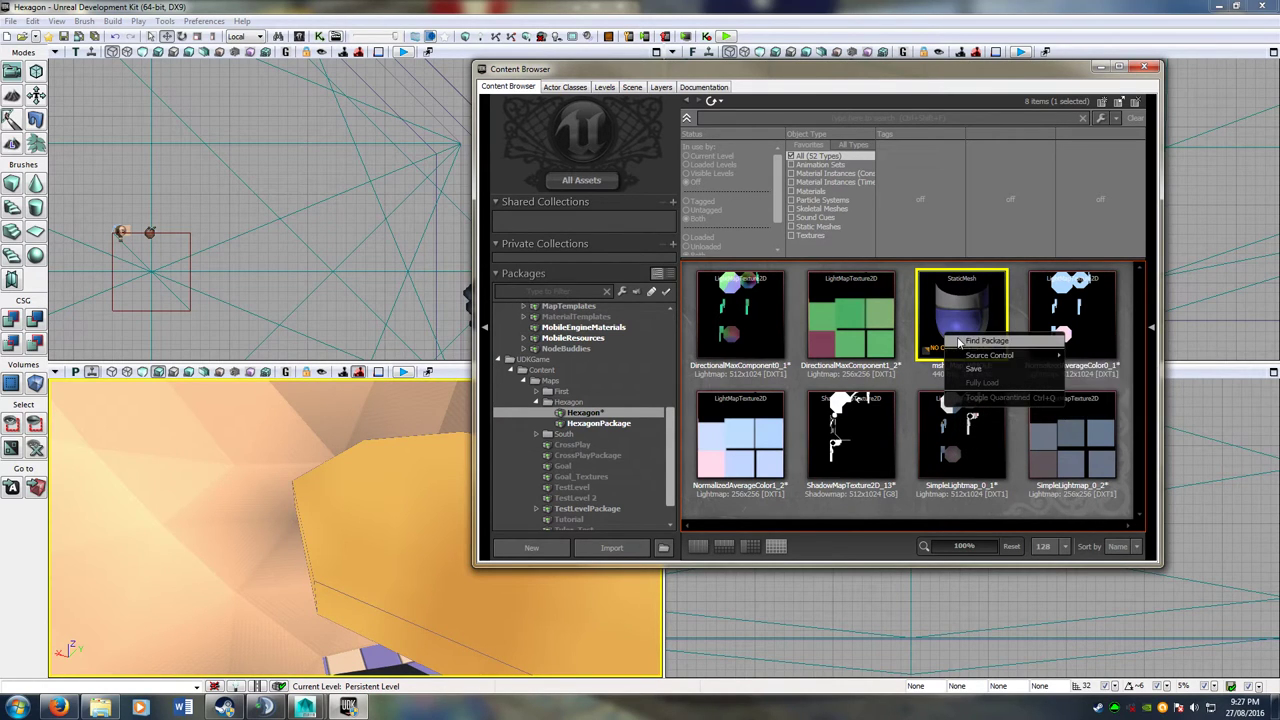
click(969, 314)
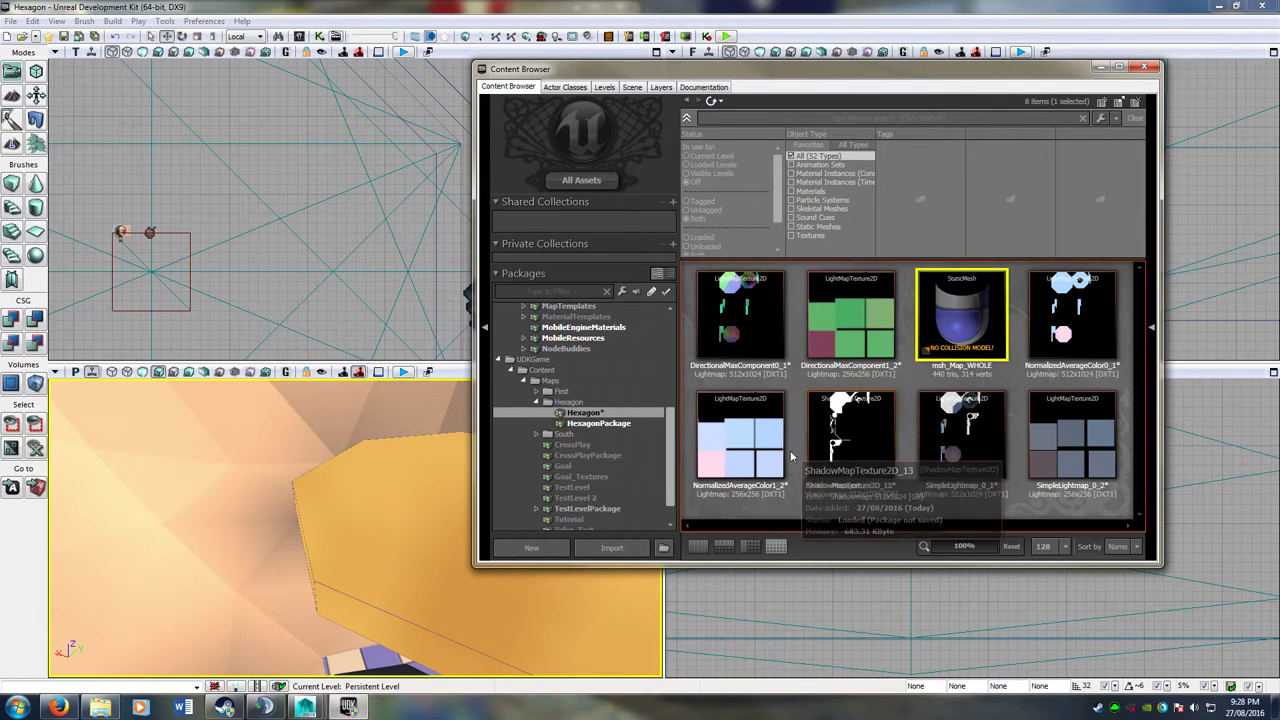
Import msh_Map_WHOLE.fbx into HexagonPackage and place the imported static mesh in the perspective view.
click(644, 425)
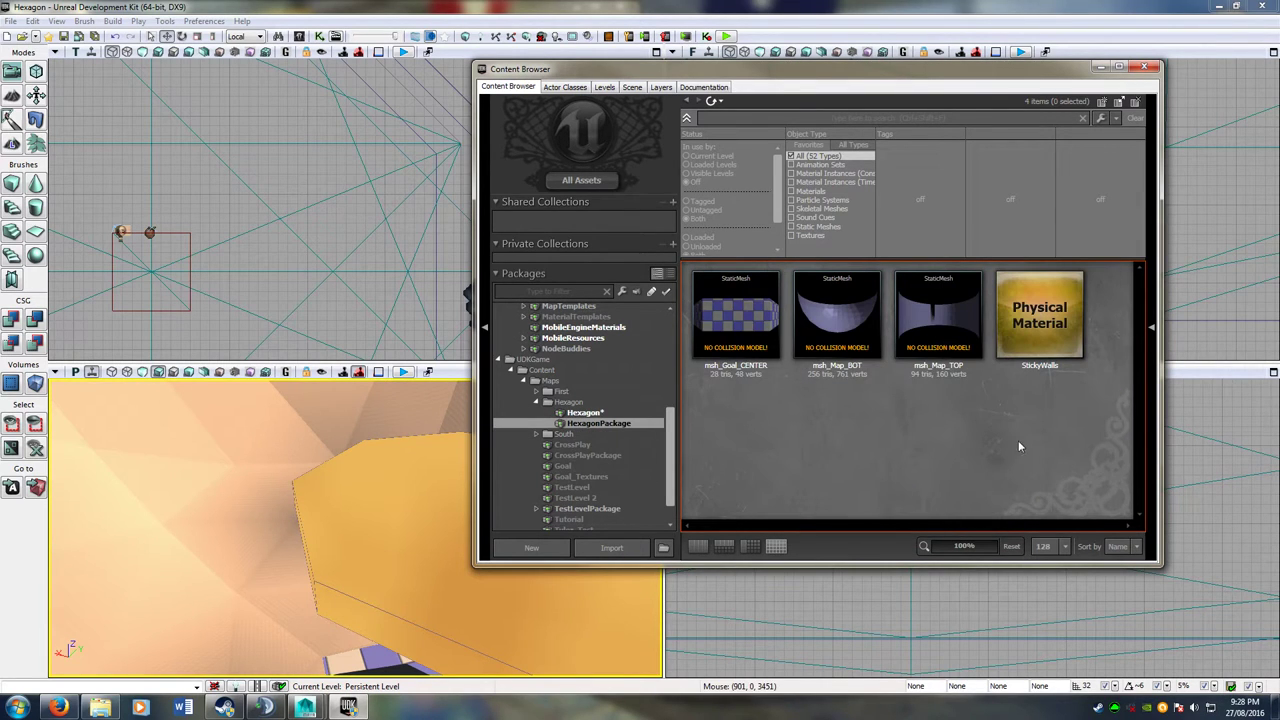
click(608, 548)
double_click(229, 127)
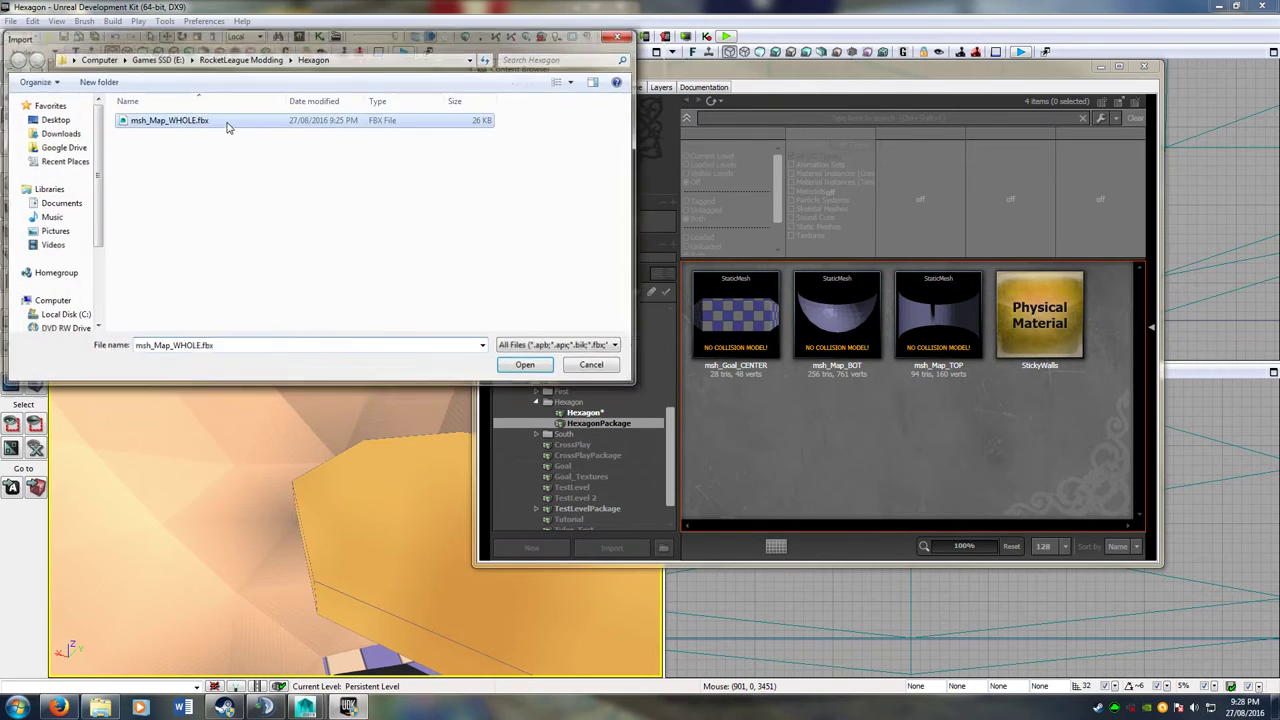
click(1030, 212)
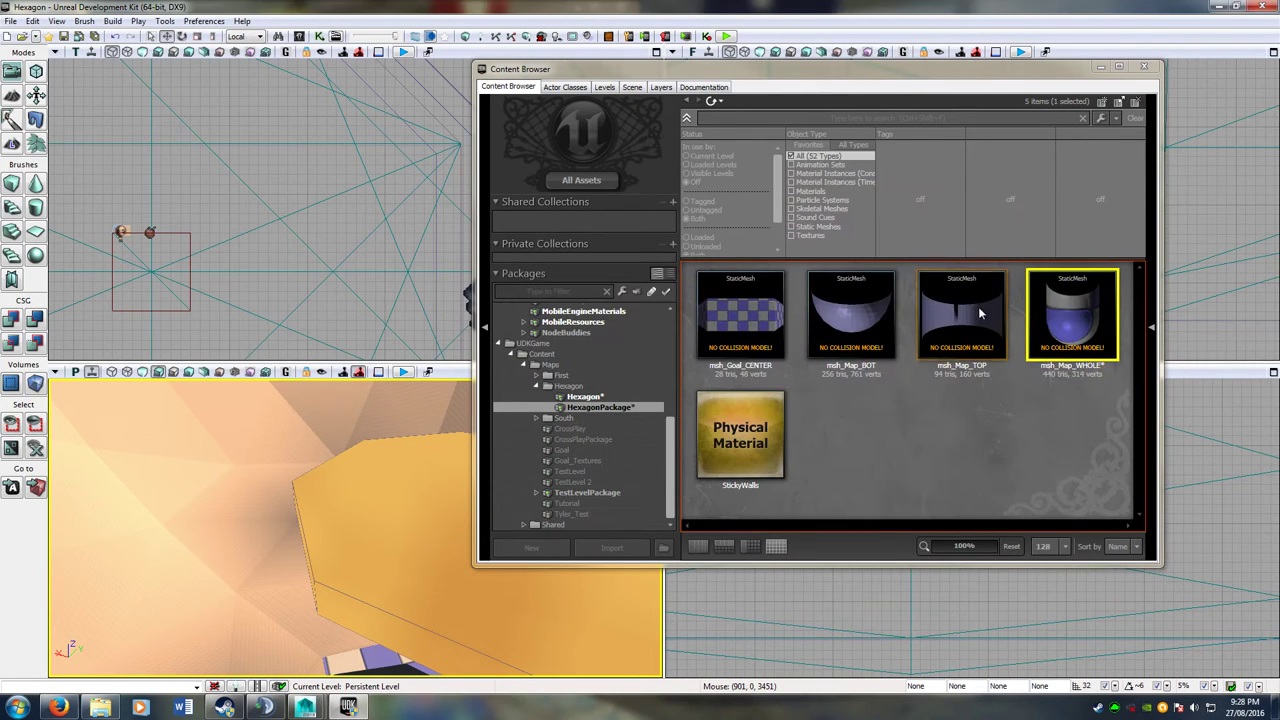
drag(413, 558, 410, 550)
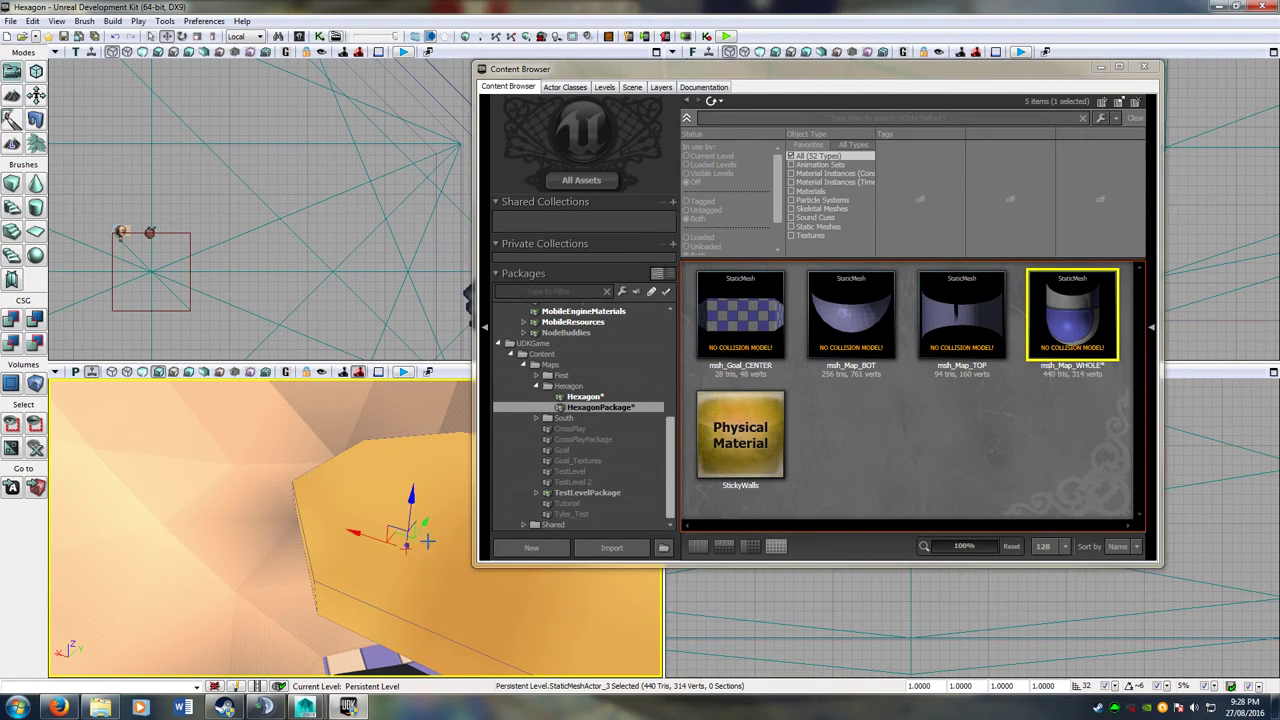
Try to save the msh_Map_WHOLE copy stored in the Hexagon map package, and return to the contents of HexagonPackage.
click(584, 397)
click(988, 316)
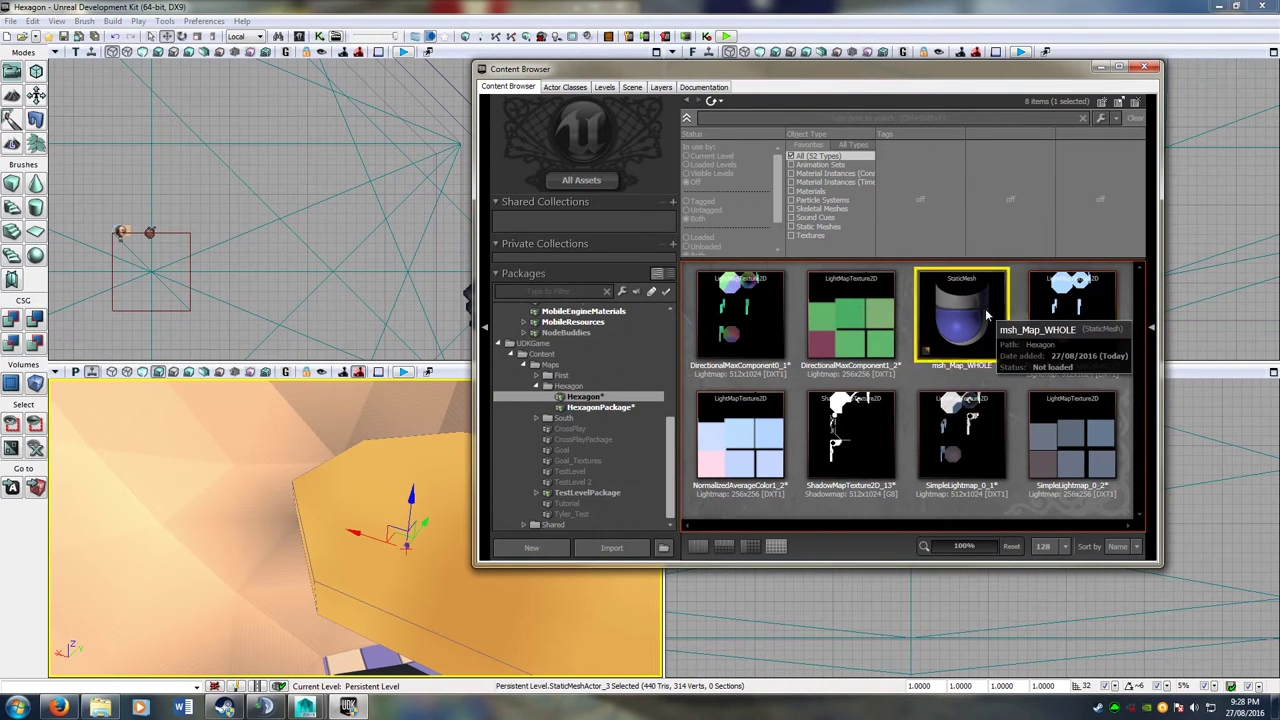
right_click(988, 336)
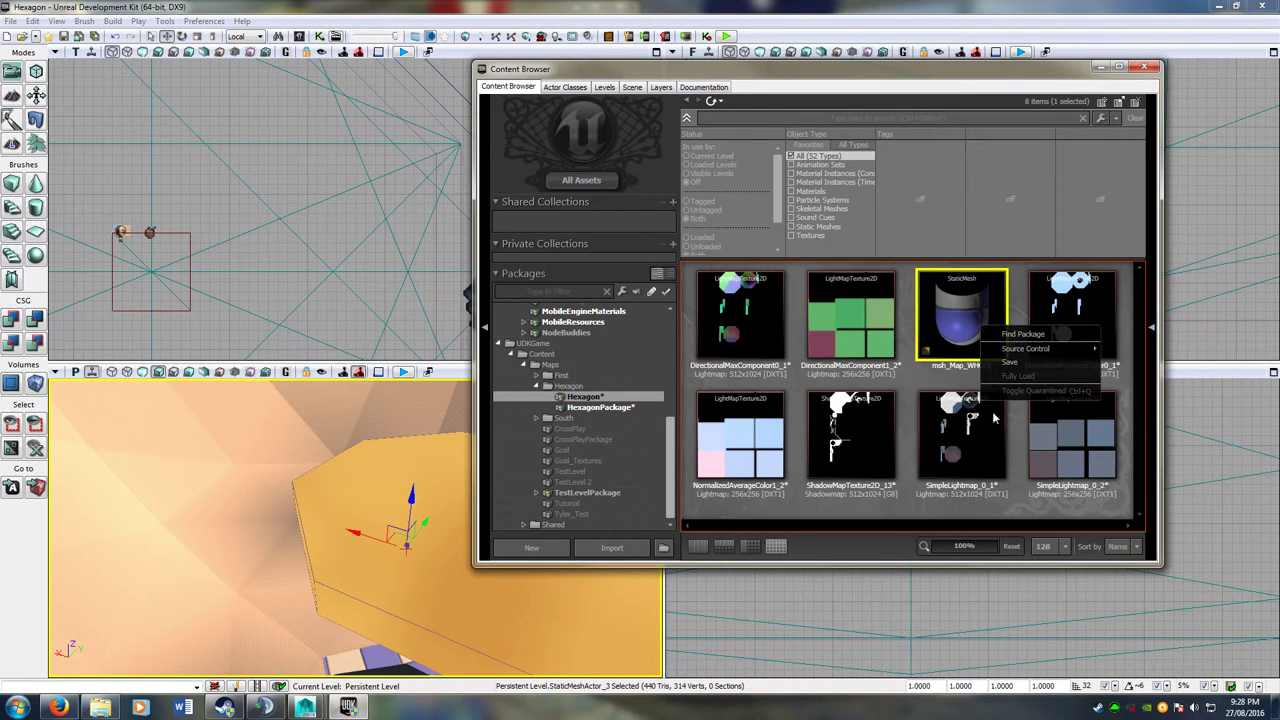
click(1015, 365)
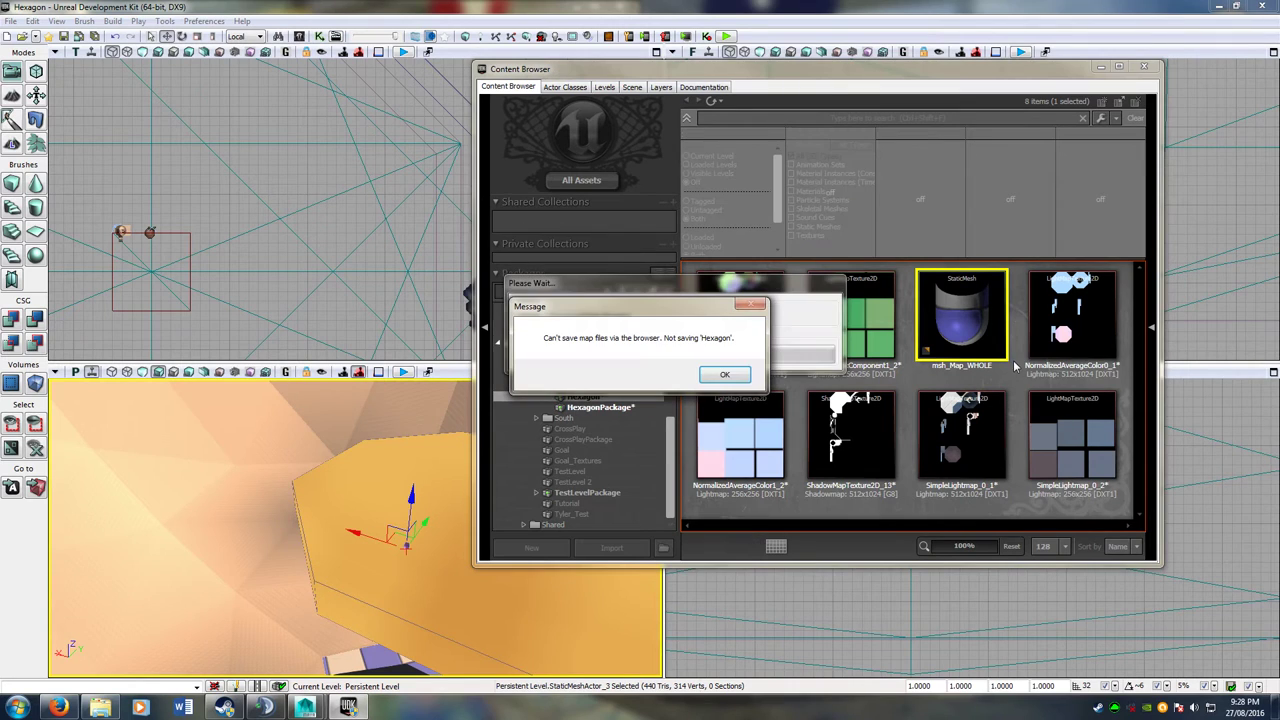
click(722, 377)
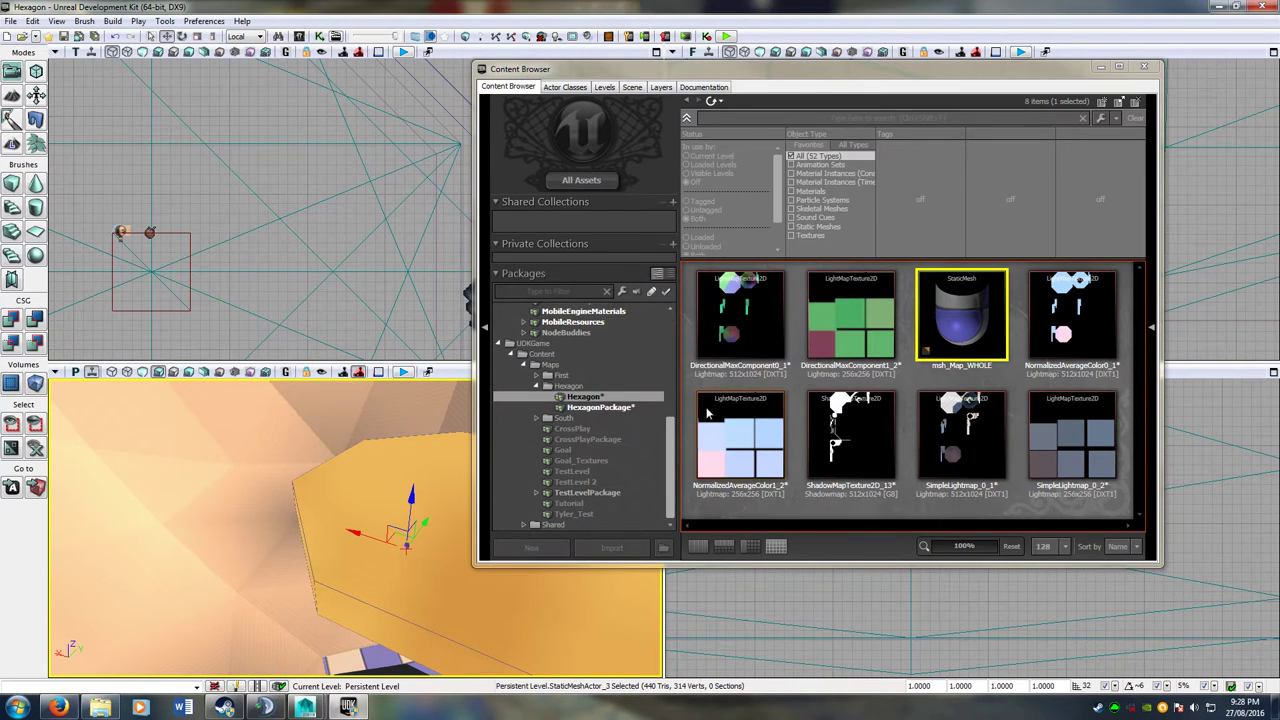
click(600, 408)
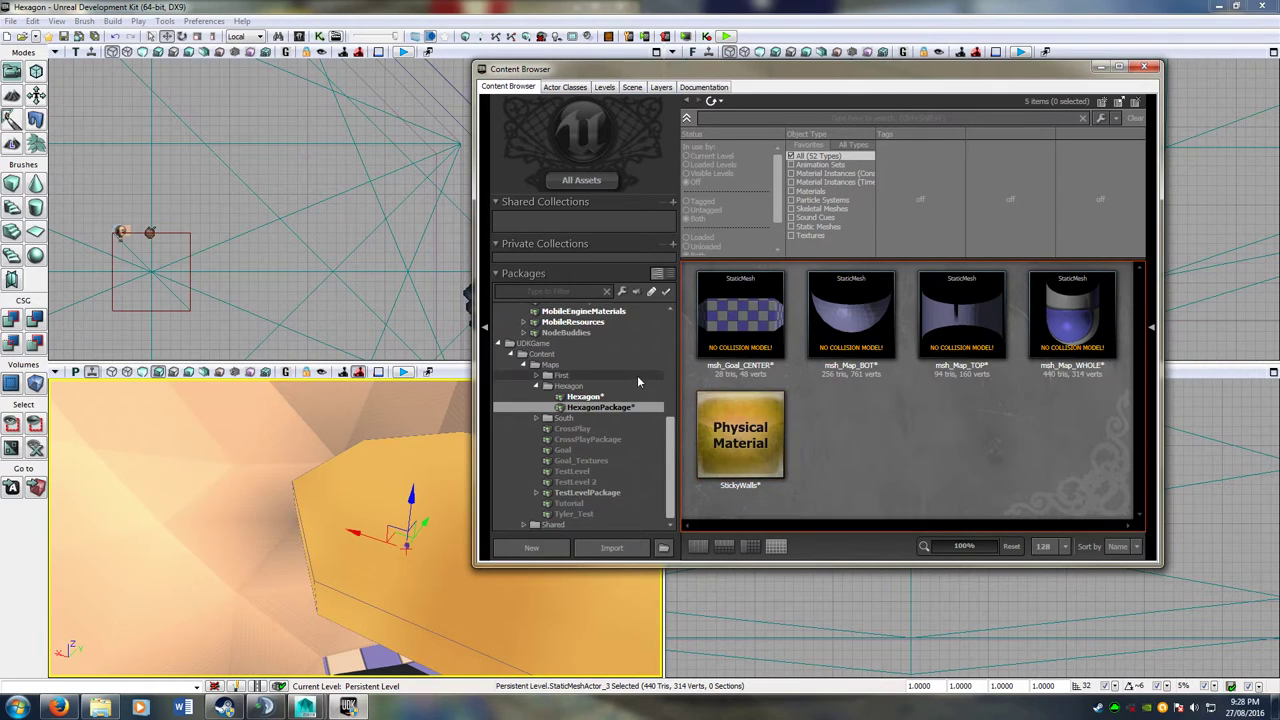
click(585, 397)
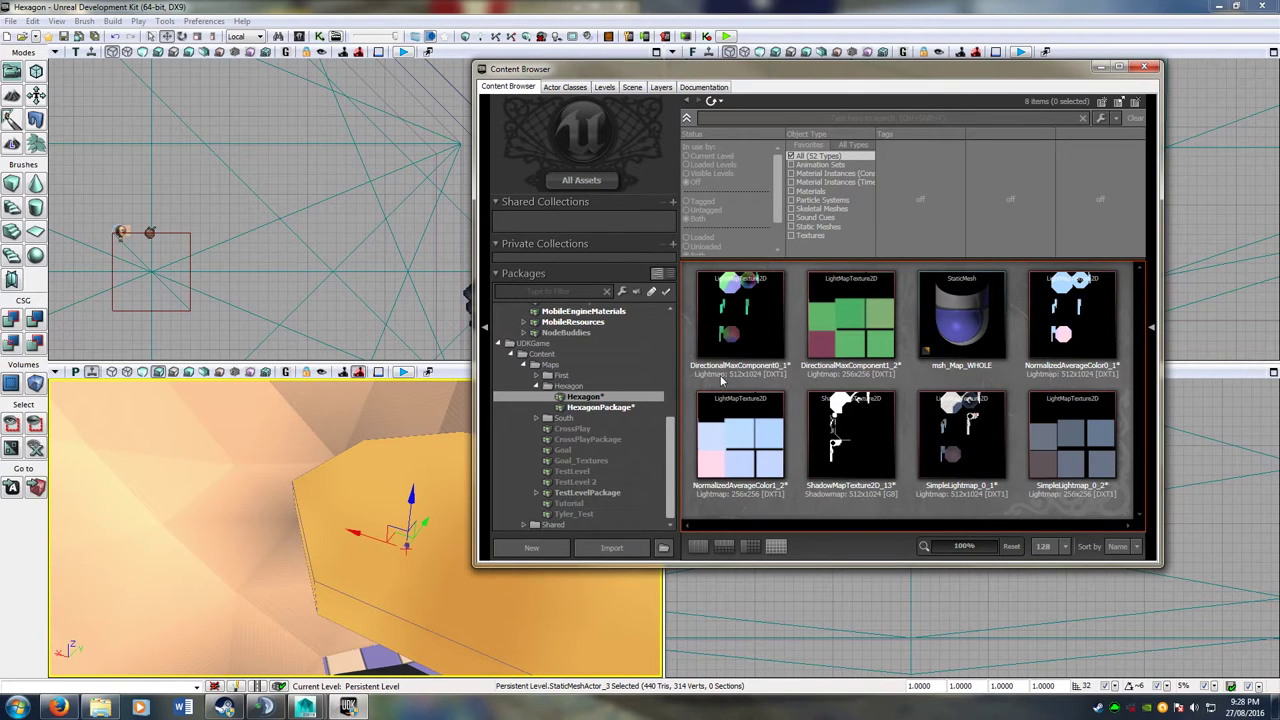
click(600, 408)
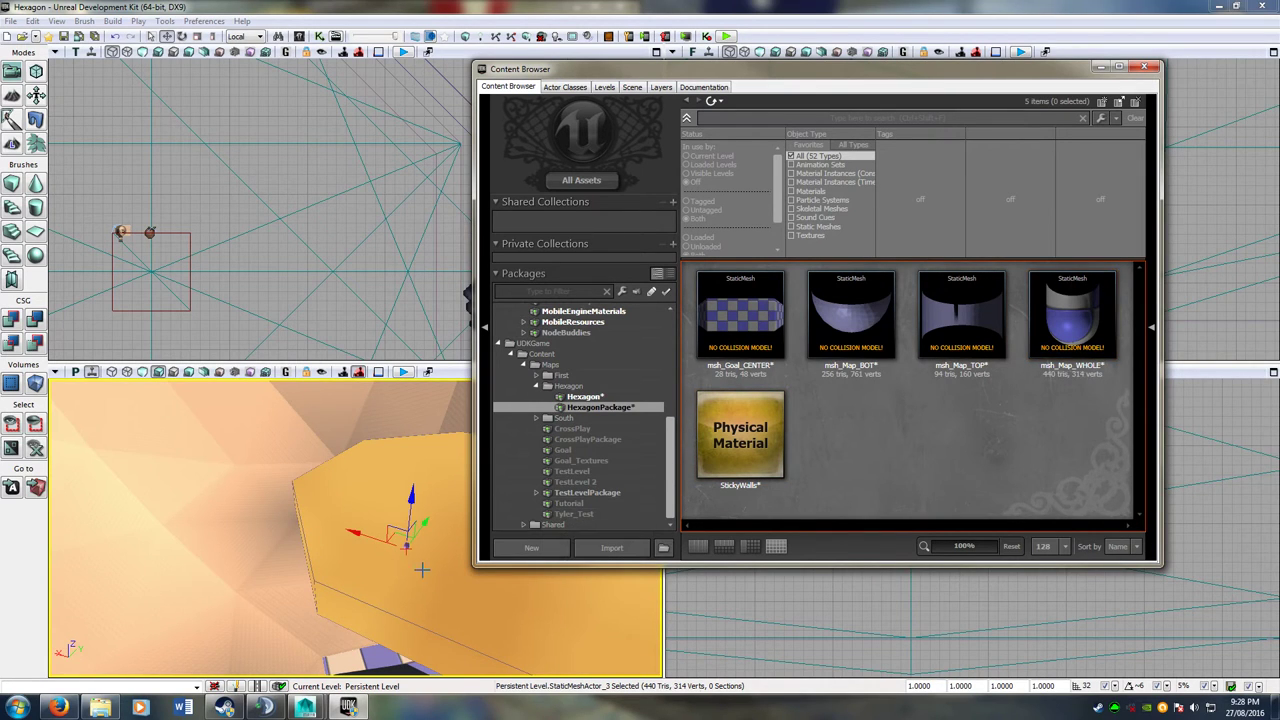
Select the newly placed map mesh, switch to scaling and move the Content Browser out of the way.
click(404, 546)
key(space)
key(space)
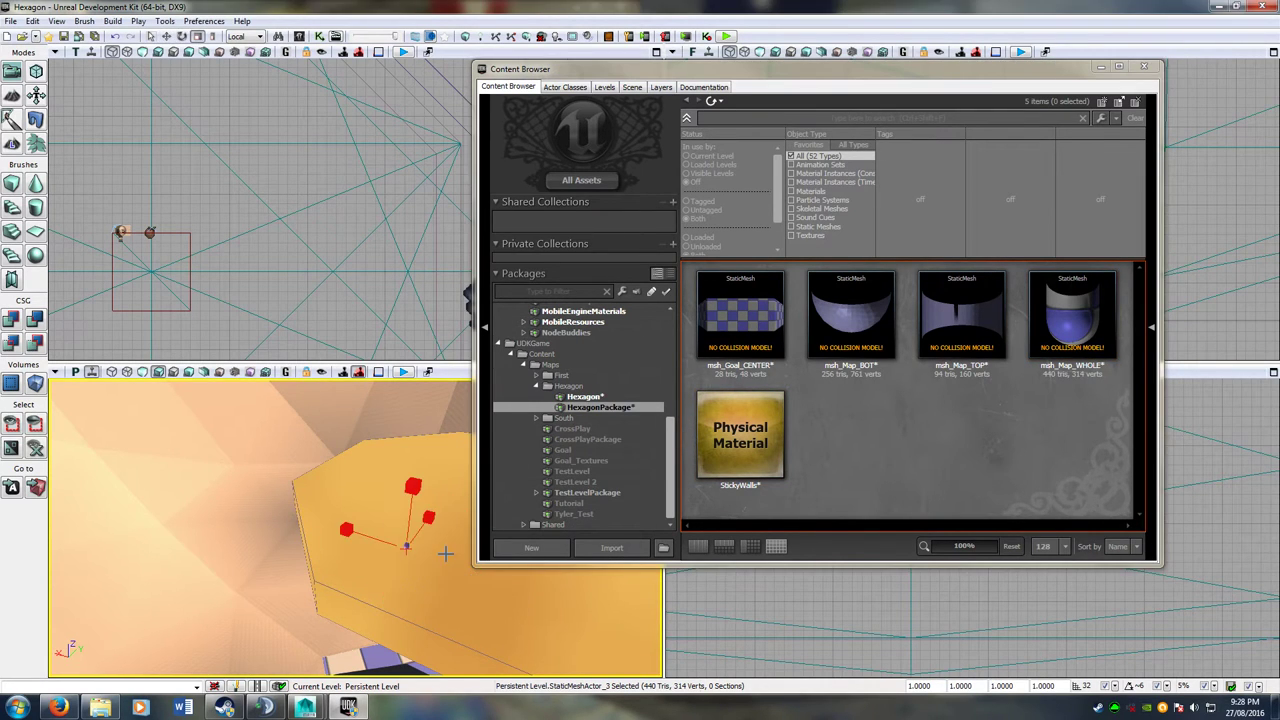
scroll(440, 556, down, 4)
scroll(443, 555, down, 5)
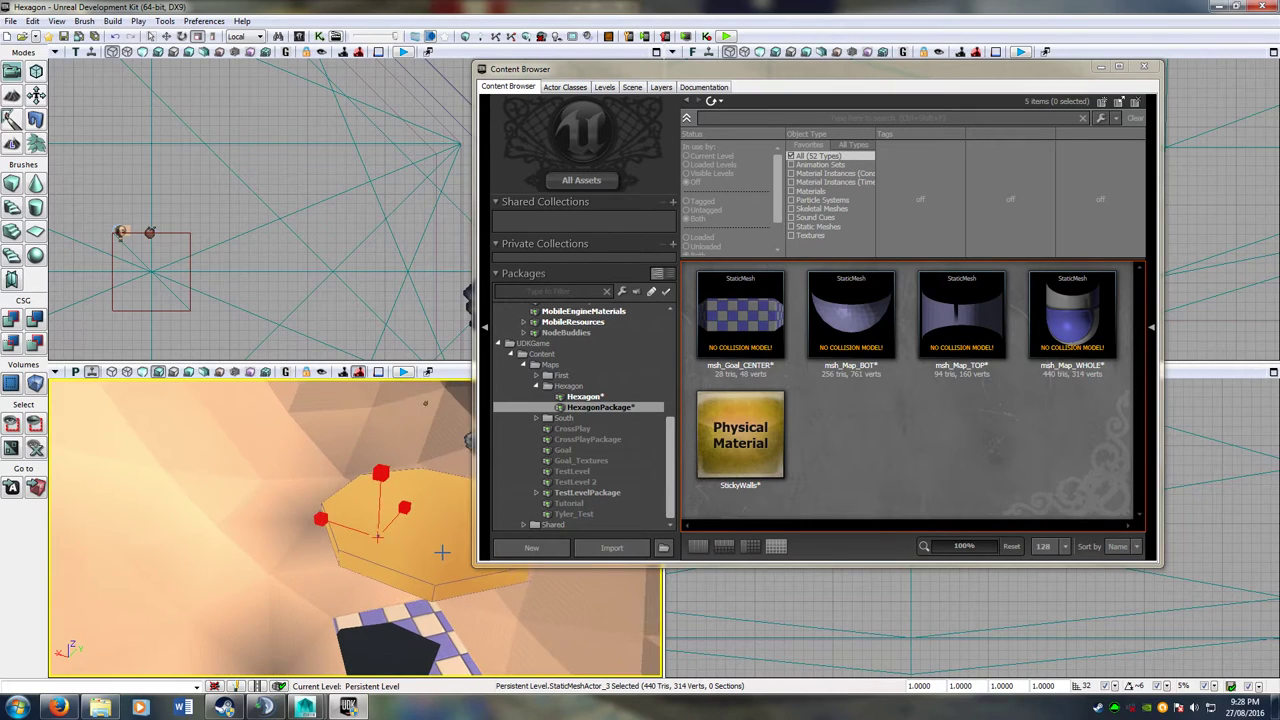
click(757, 80)
drag(758, 79, 1279, 122)
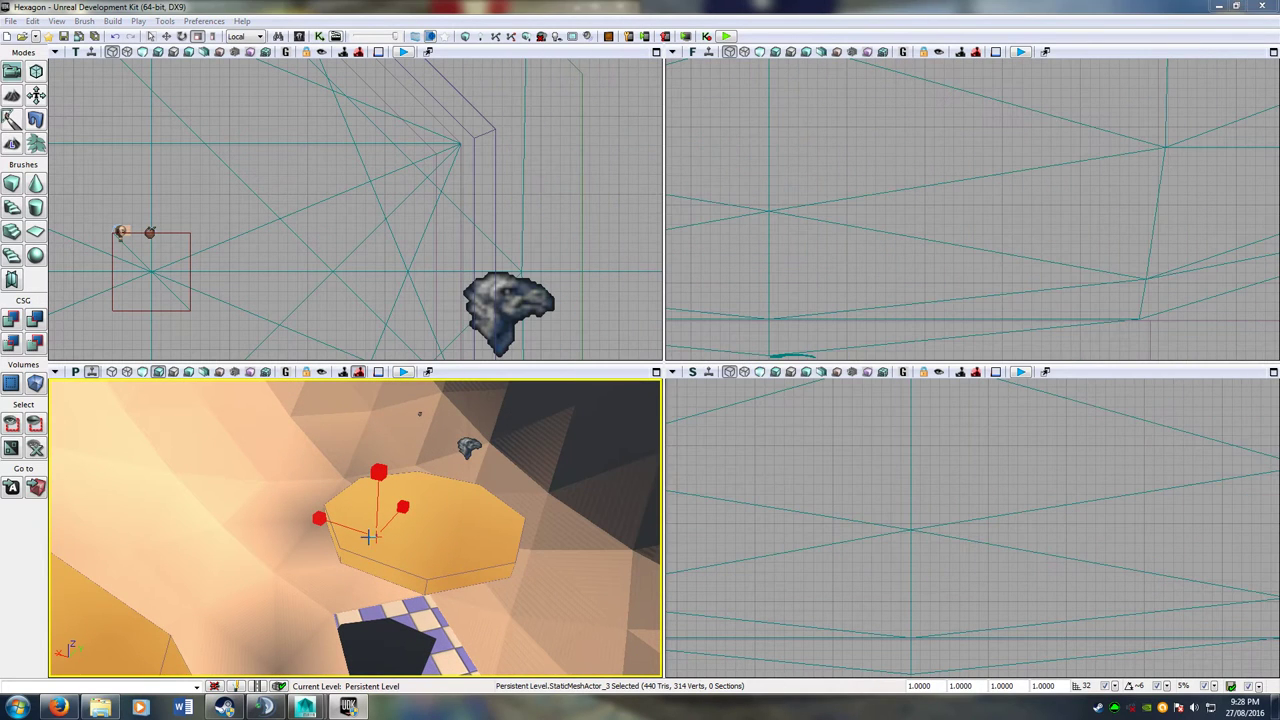
mouse_move(369, 537)
right_down()
mouse_move(352, 600)
mouse_move(235, 615)
right_up()
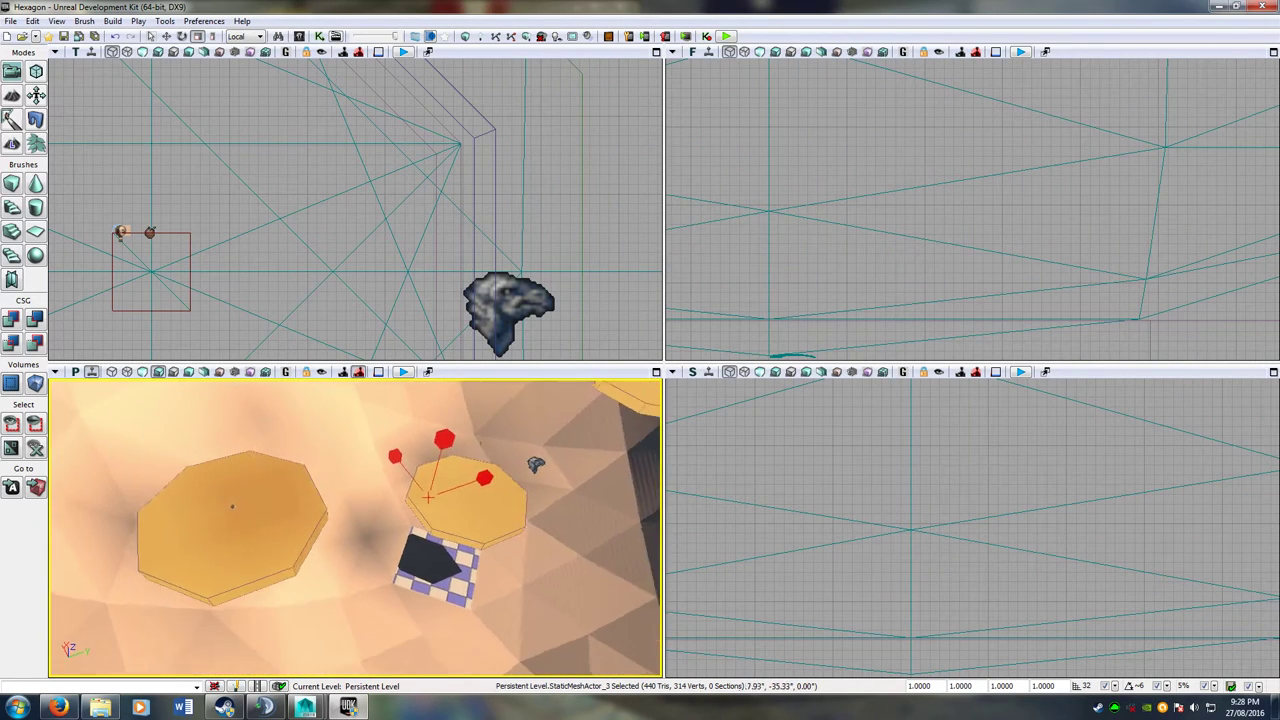
scroll(355, 527, down, 10)
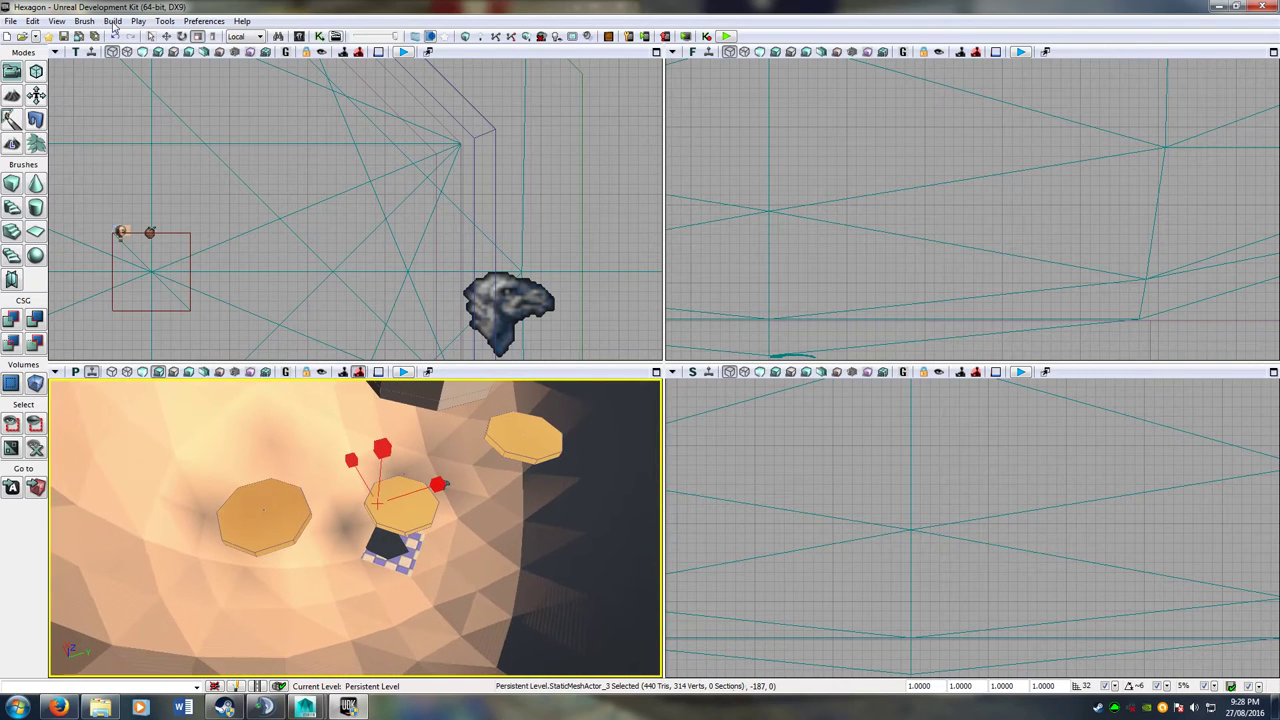
Open the exact translation values for the selected map mesh and position it on the central axis of the map.
click(115, 26)
click(167, 5)
click(168, 37)
right_click(168, 37)
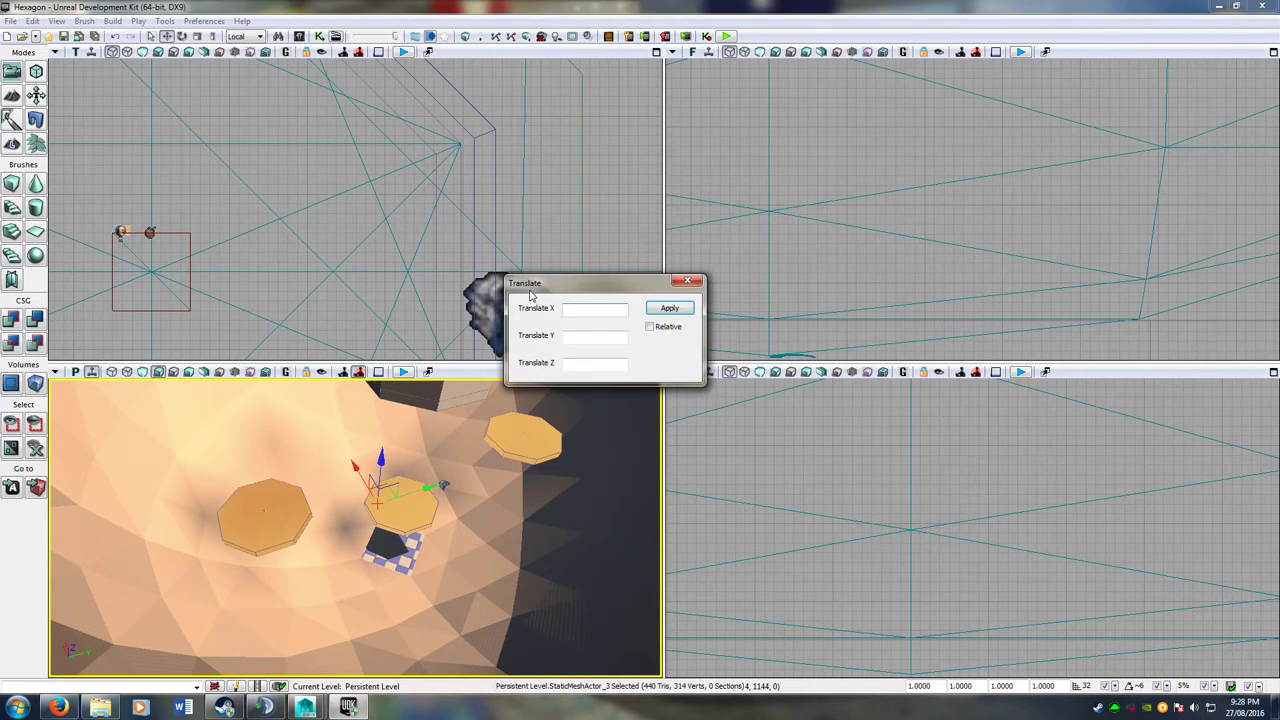
click(689, 282)
right_drag(376, 430, 412, 664)
scroll(404, 581, up, 3)
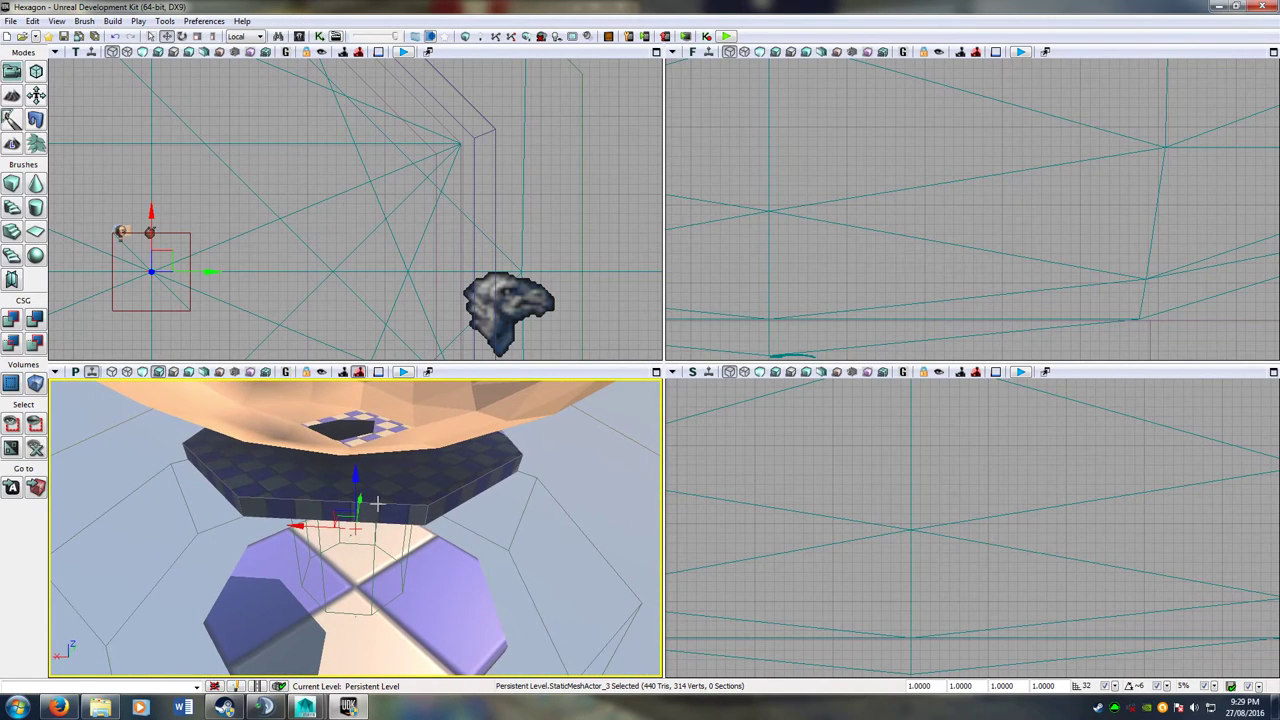
Scale the map mesh uniformly to 629.3511 and adjust its height to line up with the old arena bowl.
key(space)
key(space)
drag(358, 496, 358, 243)
right_drag(550, 542, 540, 470)
right_drag(600, 570, 580, 570)
drag(452, 579, 308, 560)
mouse_move(298, 625)
right_down()
mouse_move(240, 622)
mouse_move(320, 590)
mouse_move(288, 588)
mouse_move(293, 611)
right_up()
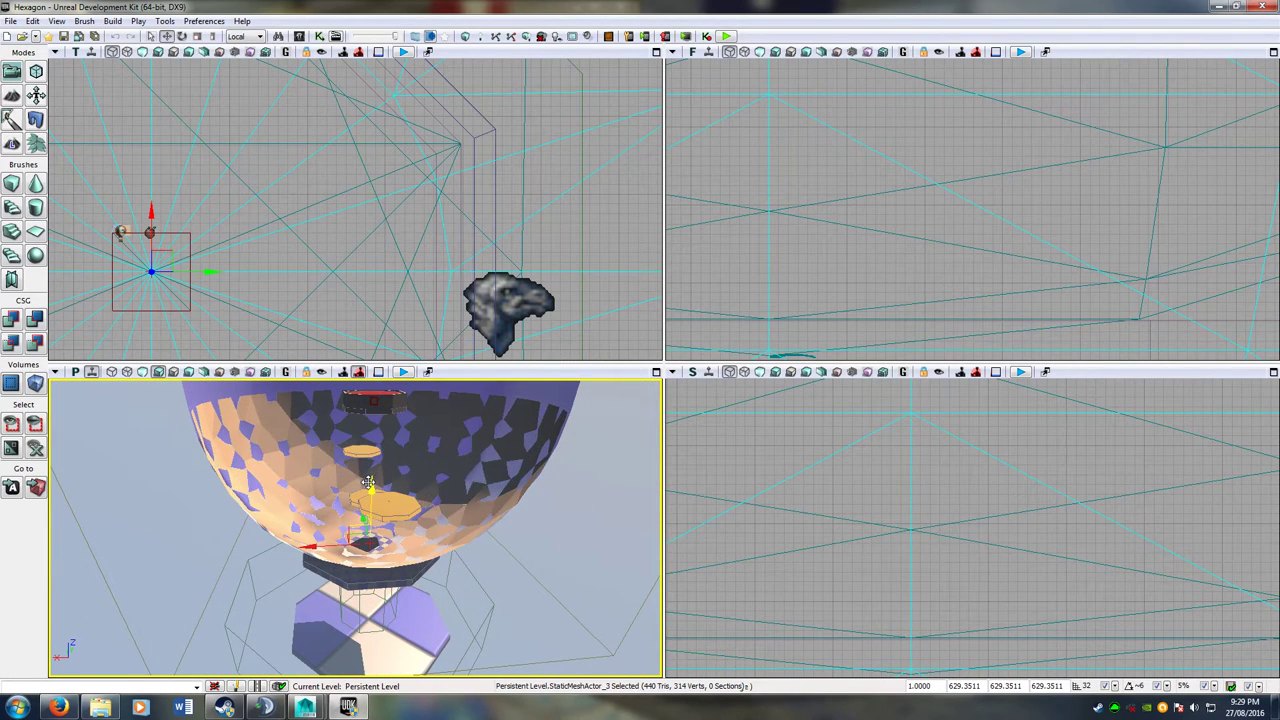
drag(368, 482, 368, 466)
right_drag(368, 482, 314, 536)
Delete the old bowl-shaped floor mesh that overlaps the new map mesh.
click(397, 440)
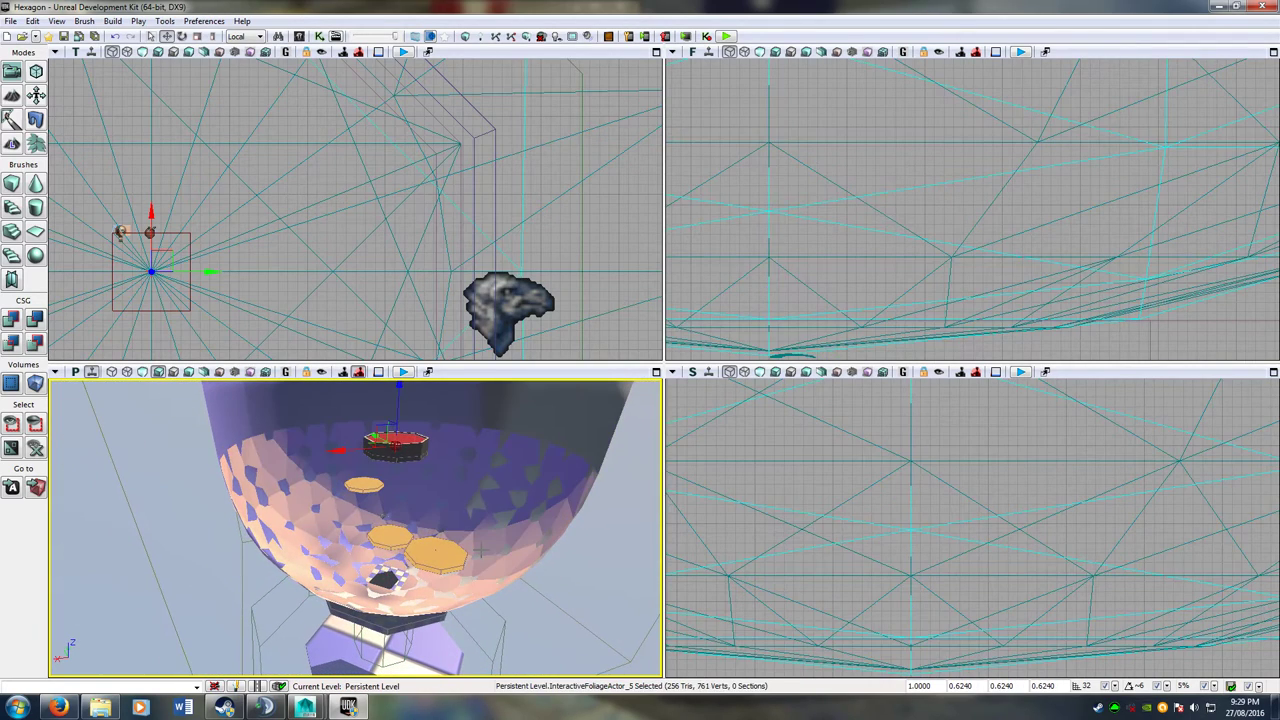
key(Delete)
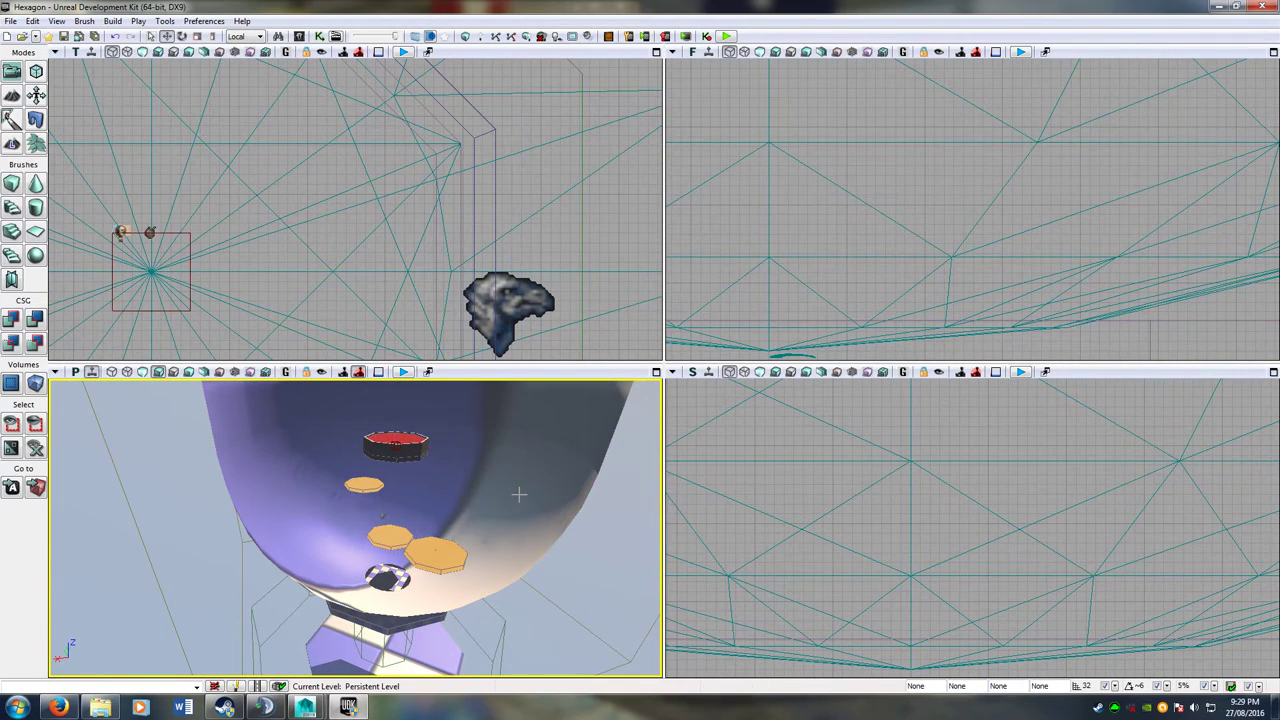
Convert the new map mesh from a StaticMeshActor to an InteractiveFoliageActor.
click(519, 494)
right_click(555, 488)
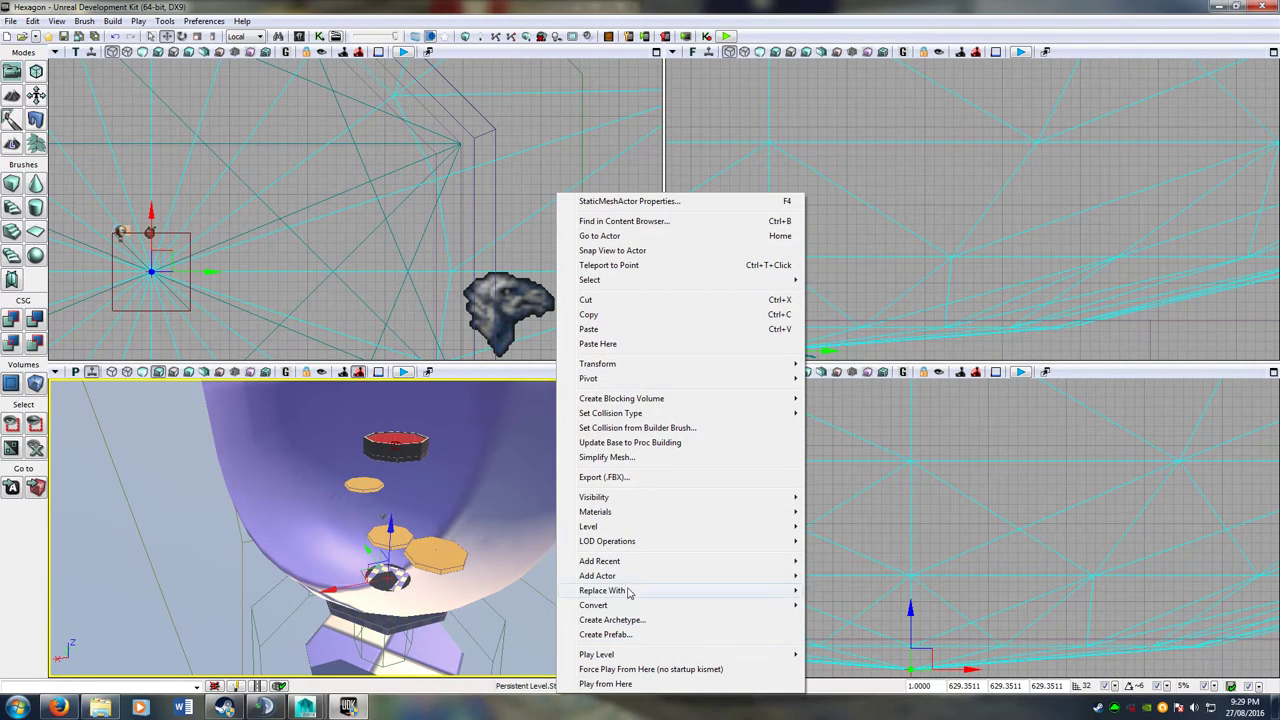
mouse_move(680, 605)
click(947, 635)
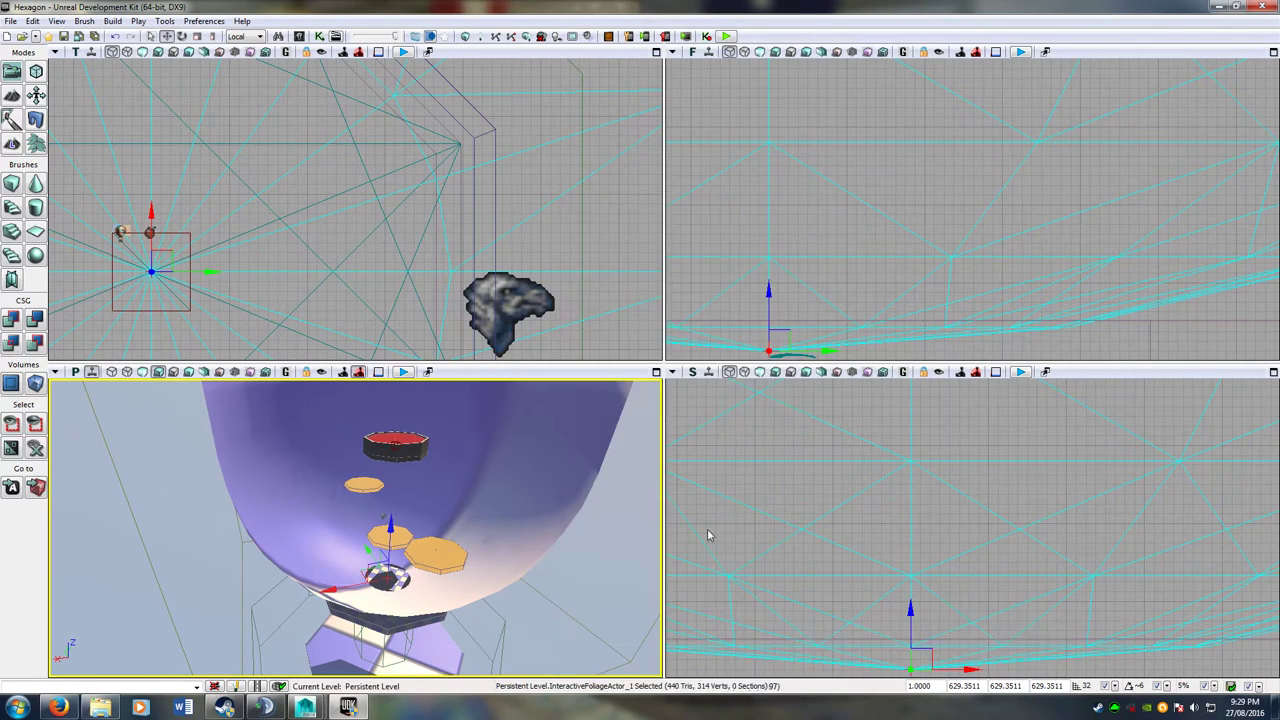
Set the InteractiveFoliageActor map mesh's collision type to COLLIDE_BlockAll in its properties.
right_drag(520, 560, 640, 562)
drag(400, 540, 310, 510)
right_drag(355, 530, 315, 420)
drag(460, 505, 470, 503)
key(F4)
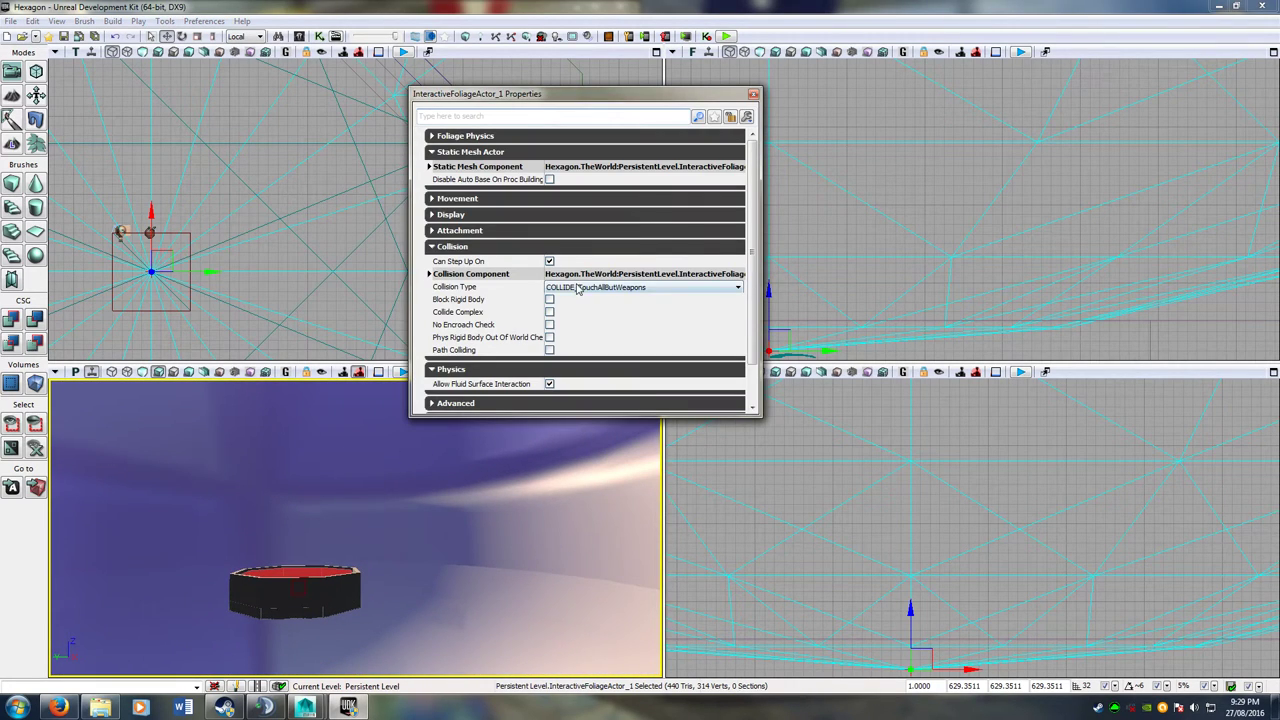
click(577, 288)
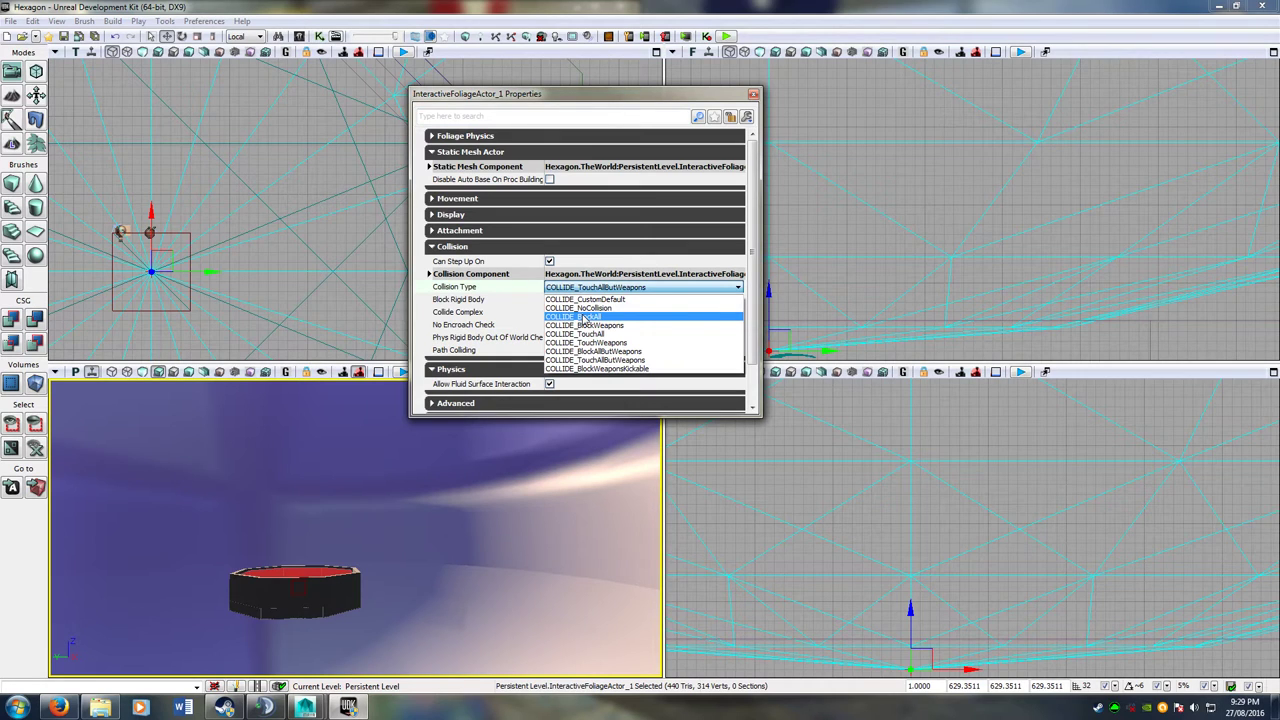
click(586, 317)
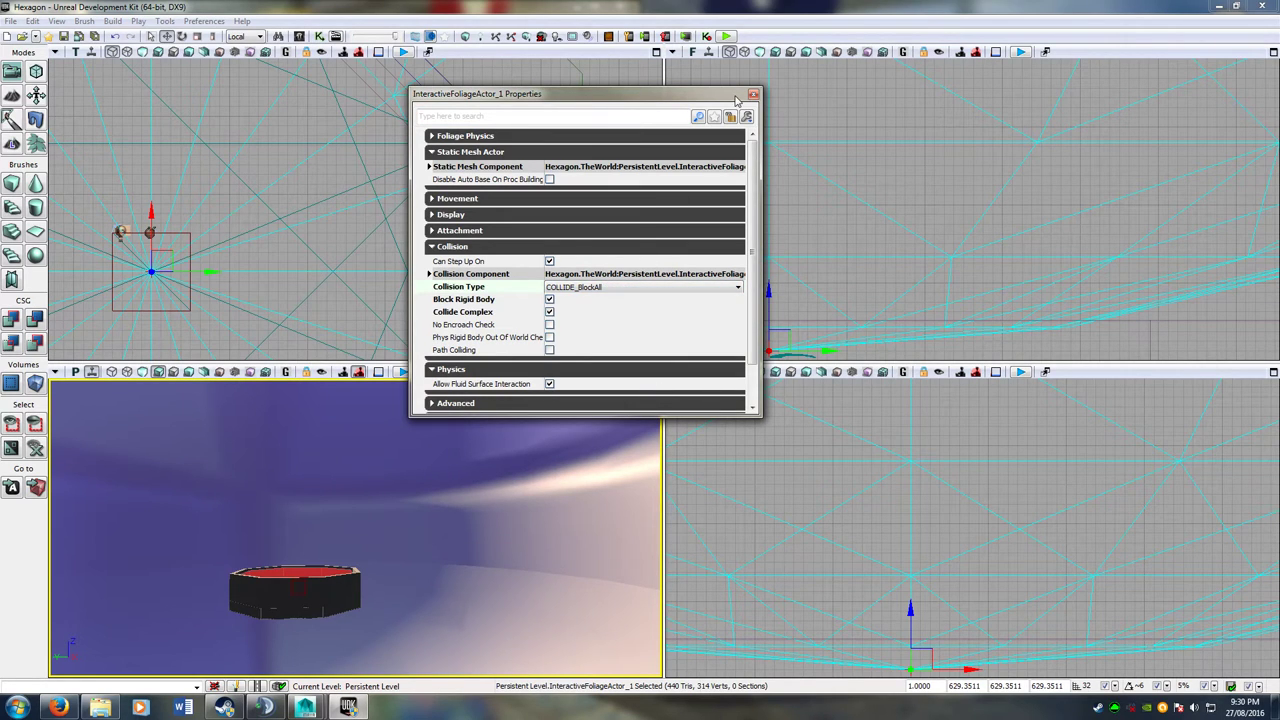
click(662, 118)
text(stick)
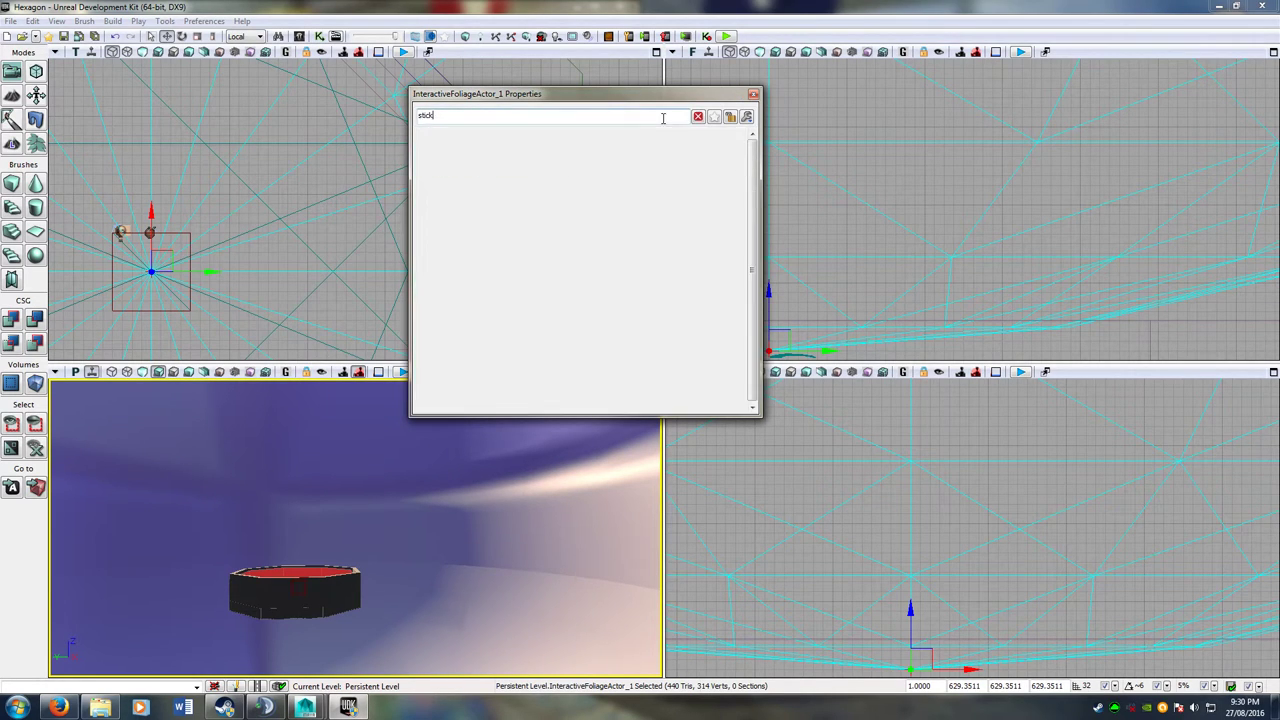
key(BackSpace)
key(BackSpace)
key(BackSpace)
key(BackSpace)
key(BackSpace)
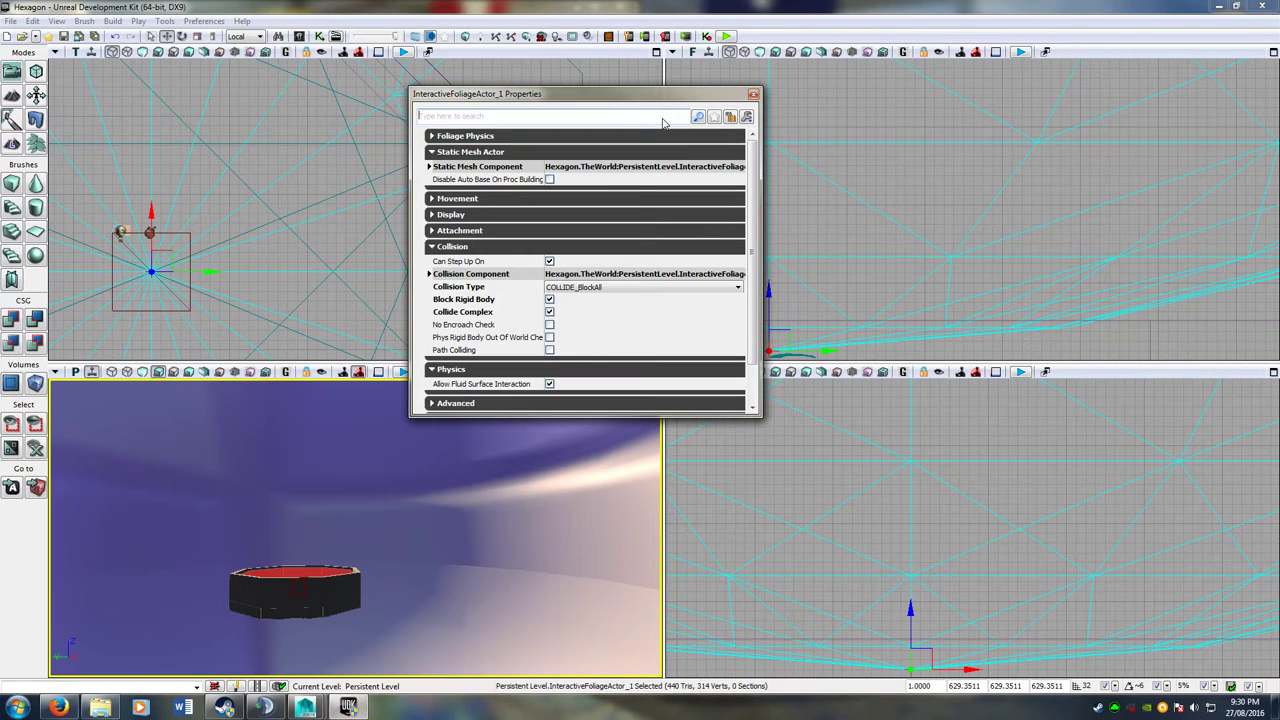
Filter the actor's properties by "phys" and assign HexagonPackage.StickyWalls to both Phys Material Override properties.
text(phys)
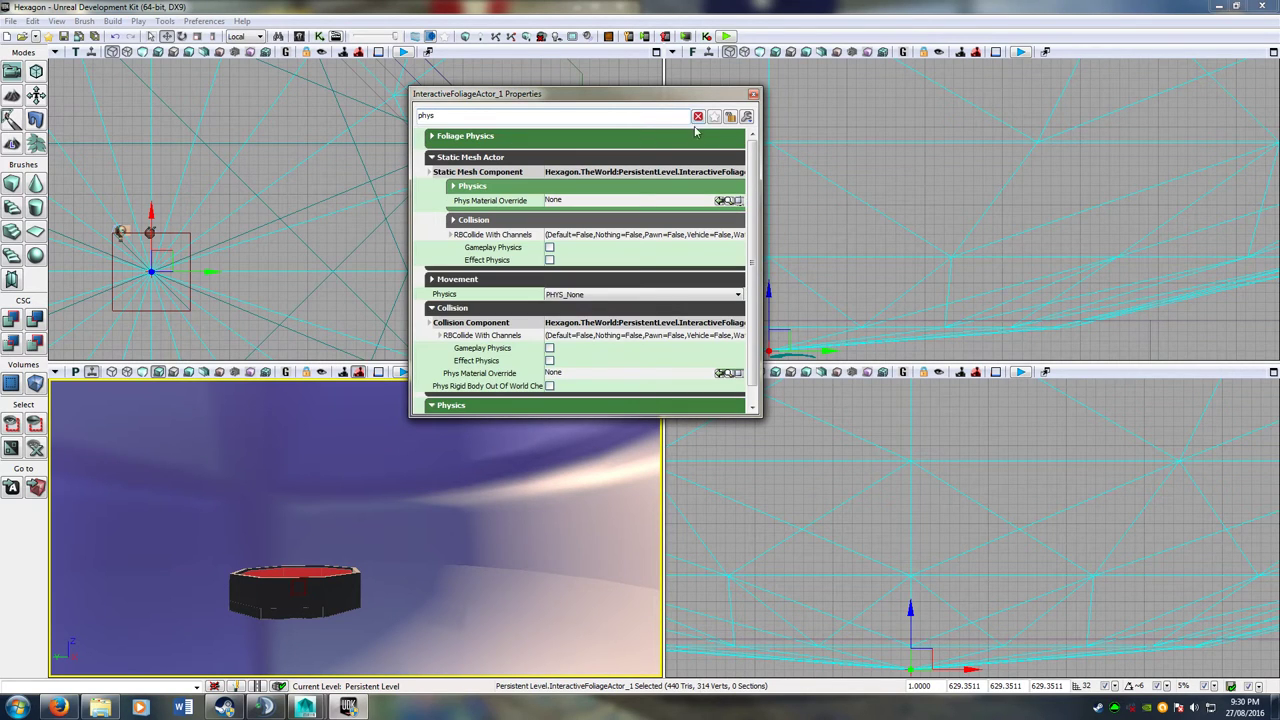
click(697, 199)
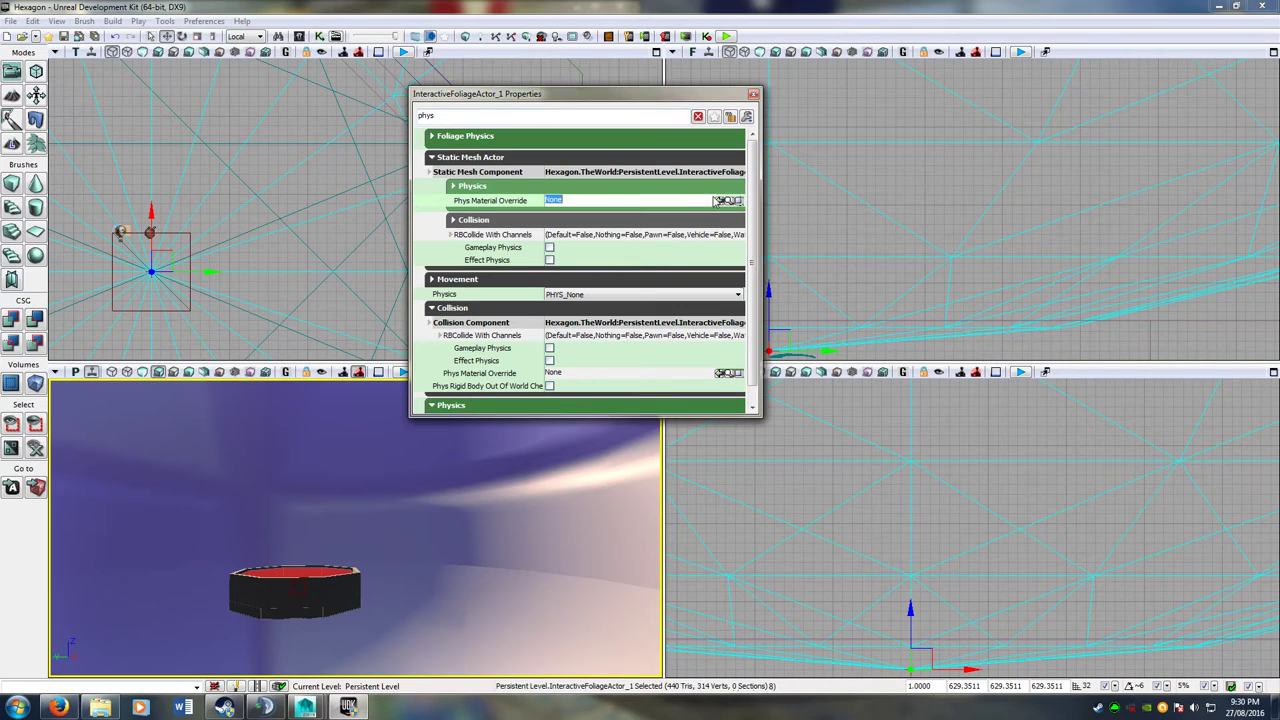
click(719, 373)
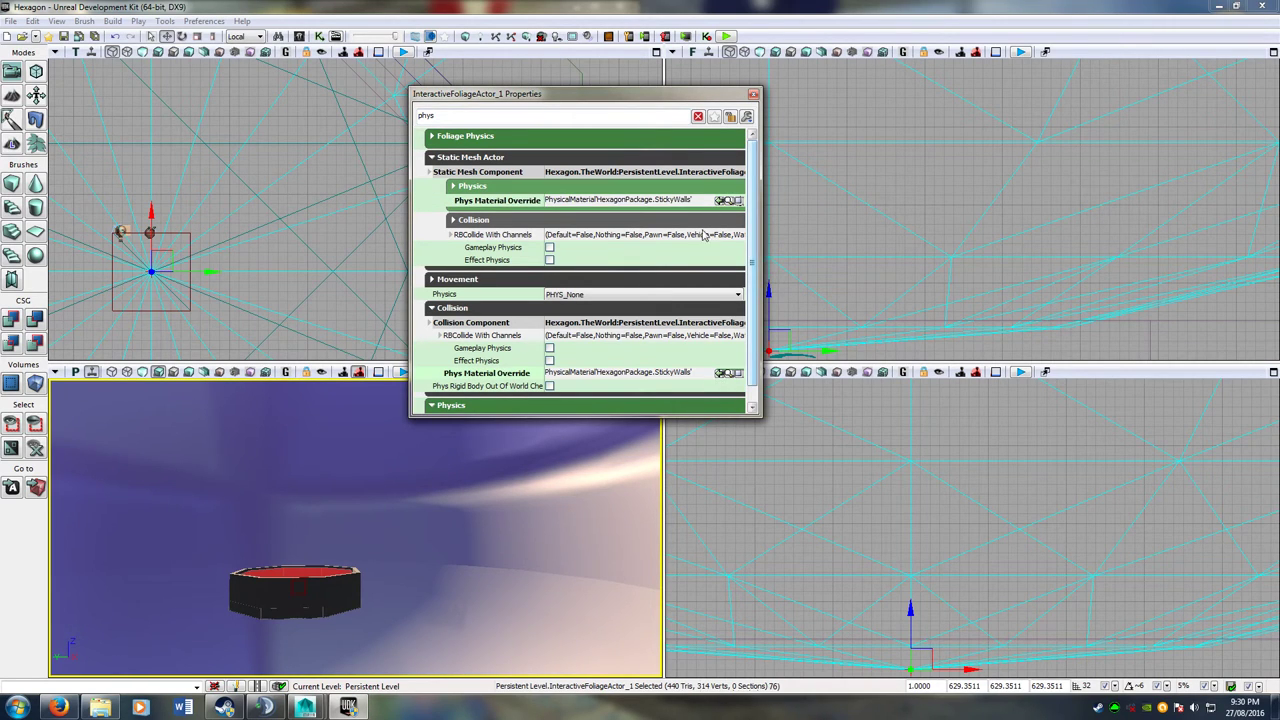
click(754, 95)
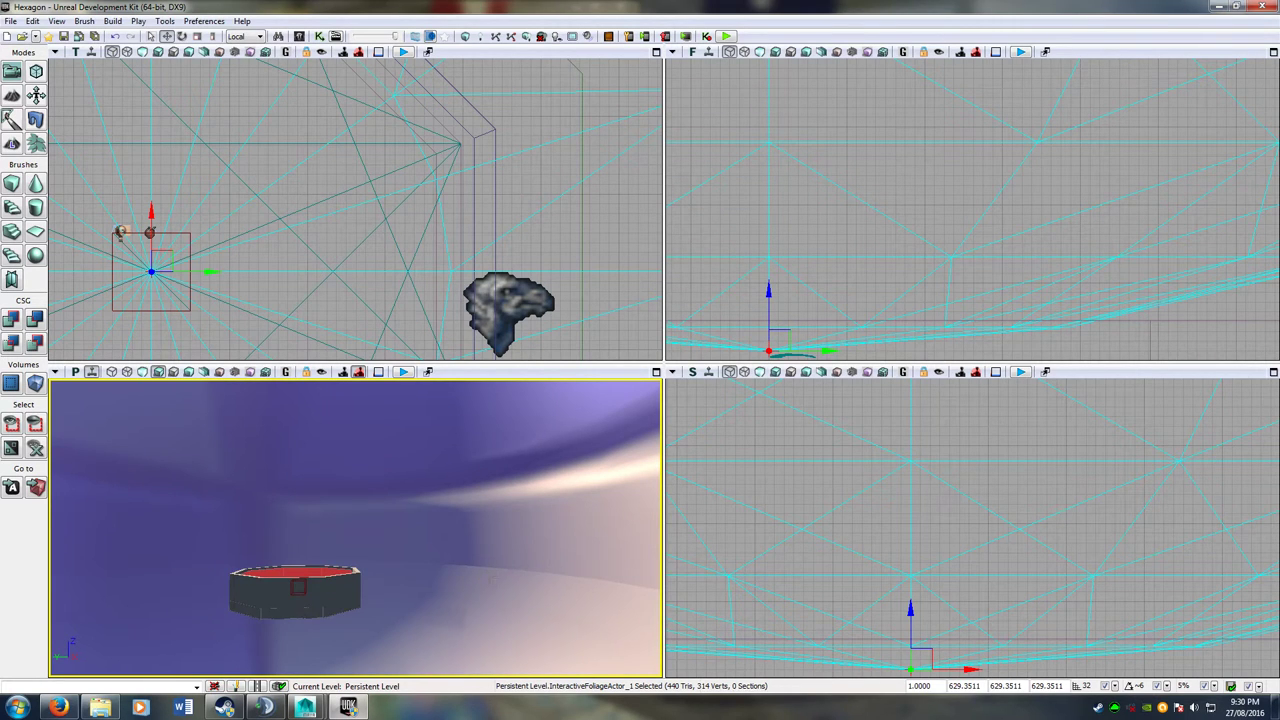
Save all writable packages of the Hexagon level.
mouse_move(476, 566)
right_down()
mouse_move(476, 640)
mouse_move(474, 566)
right_up()
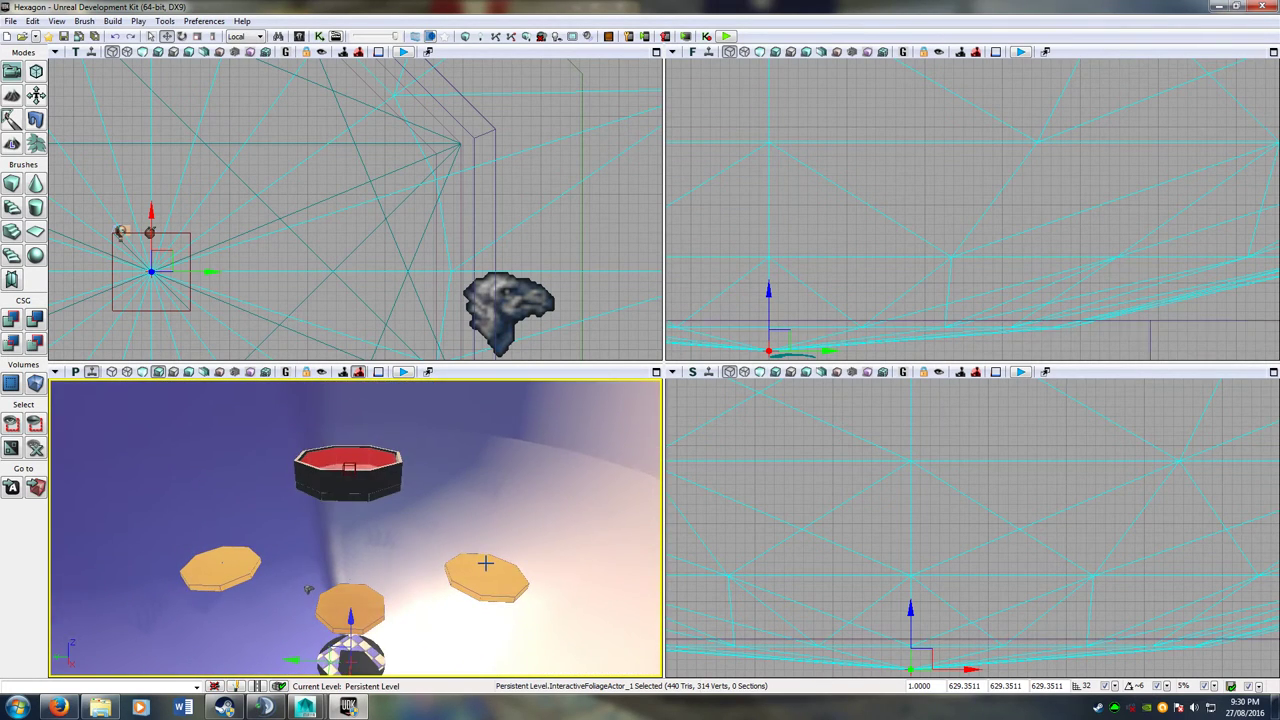
click(11, 21)
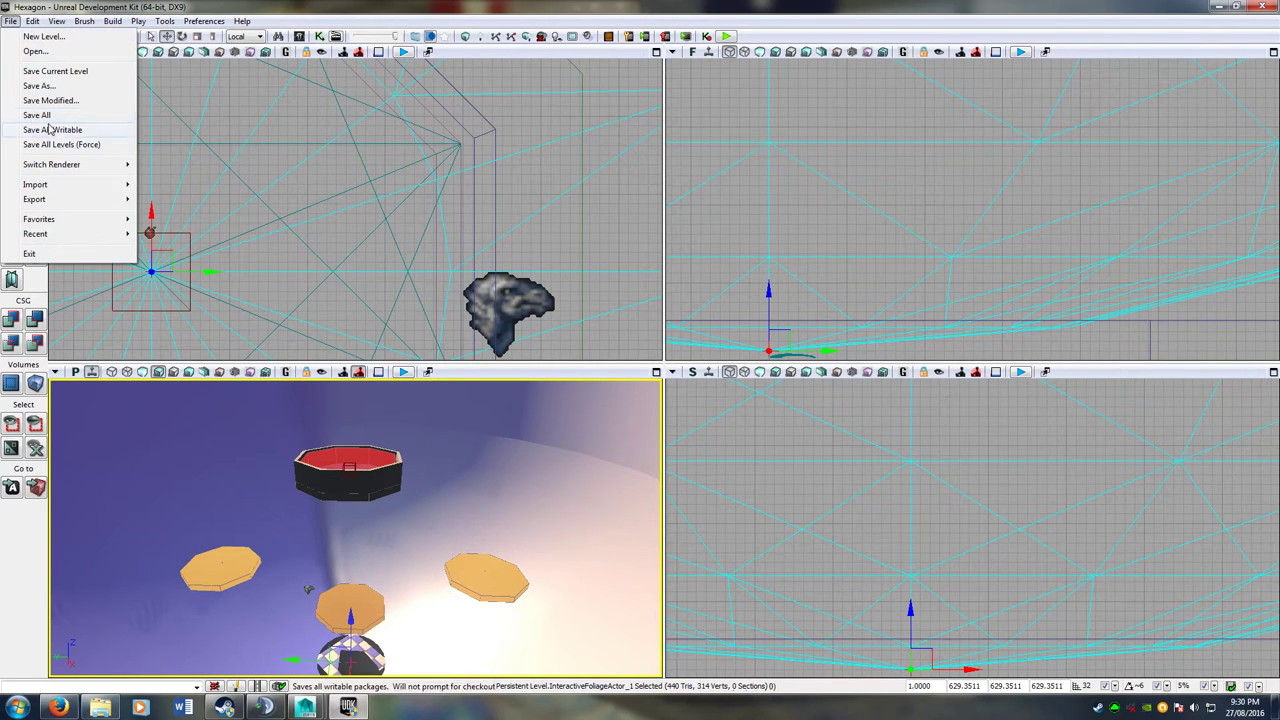
click(50, 130)
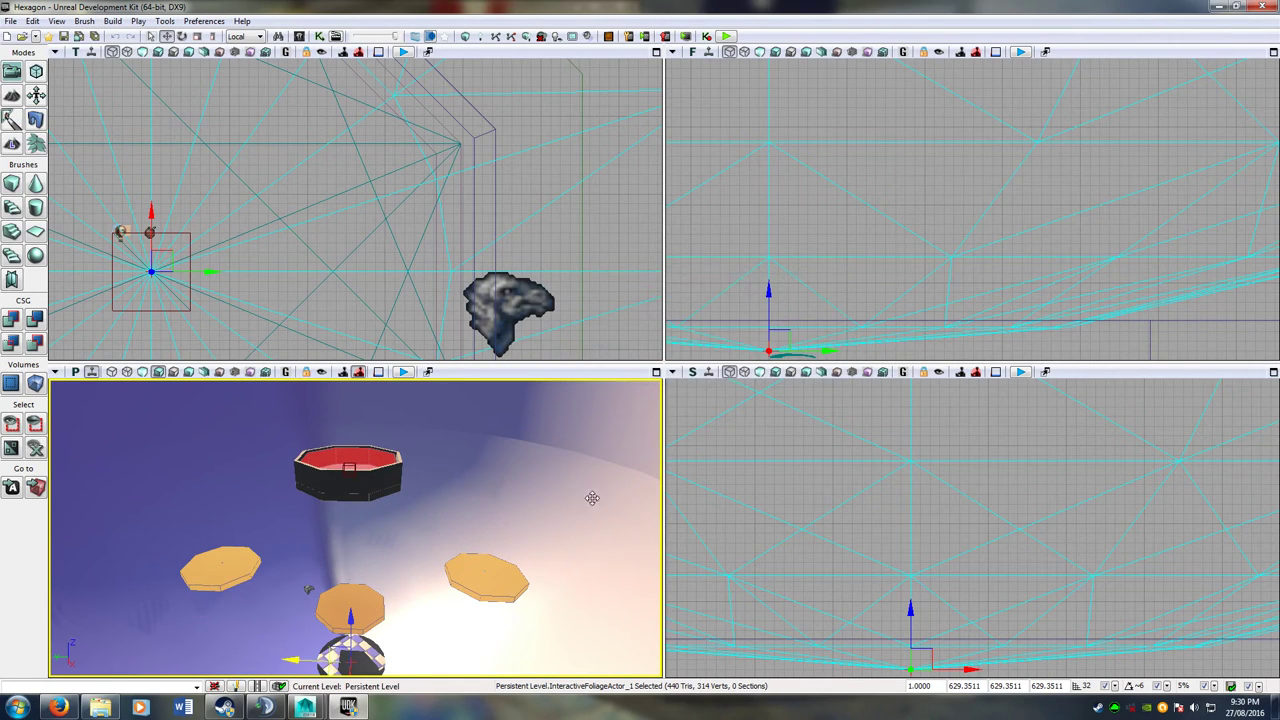
Disable simple box, line and rigid body collision on the msh_Map_WHOLE static mesh and save all packages.
right_drag(592, 498, 568, 538)
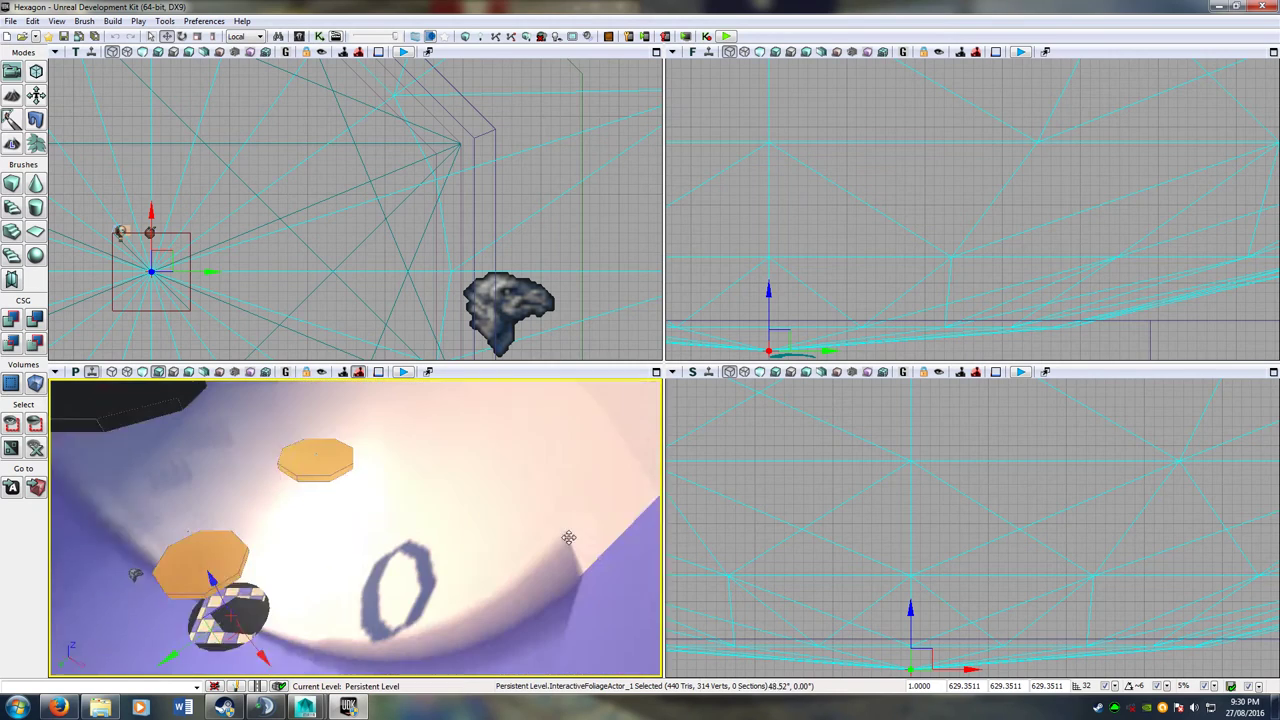
drag(568, 538, 556, 548)
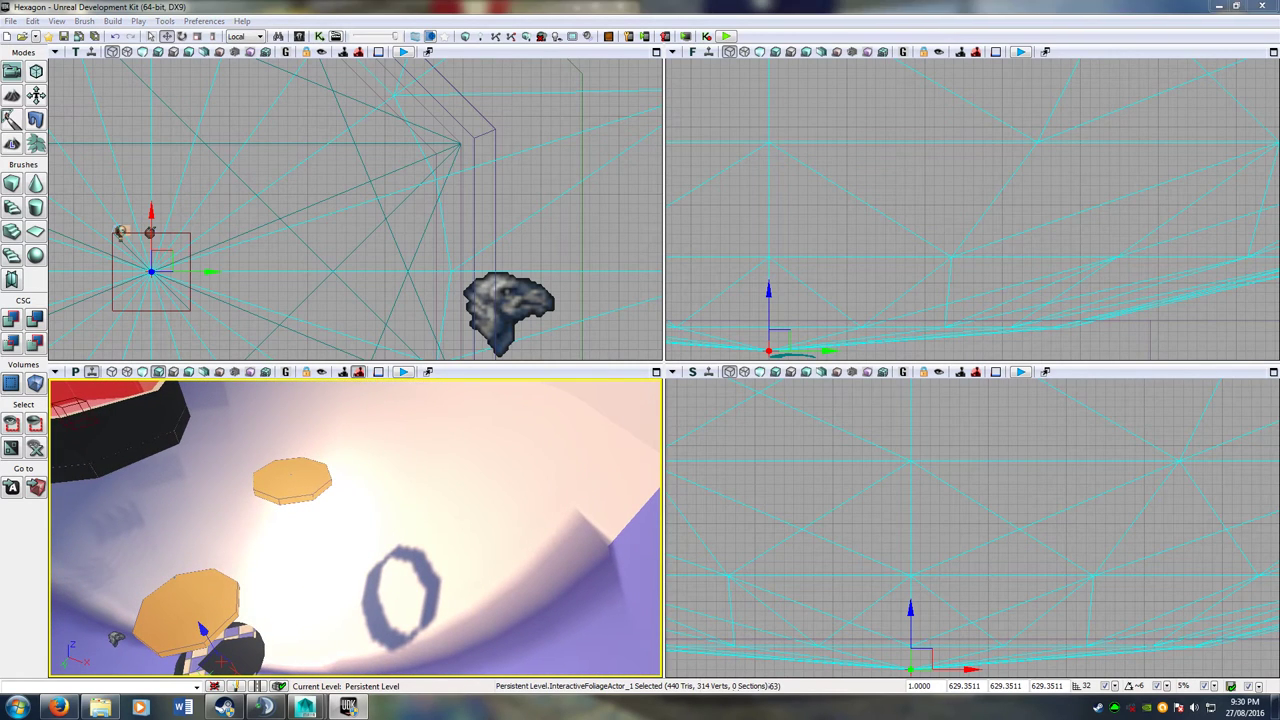
drag(778, 239, 779, 285)
scroll(779, 285, down, 1)
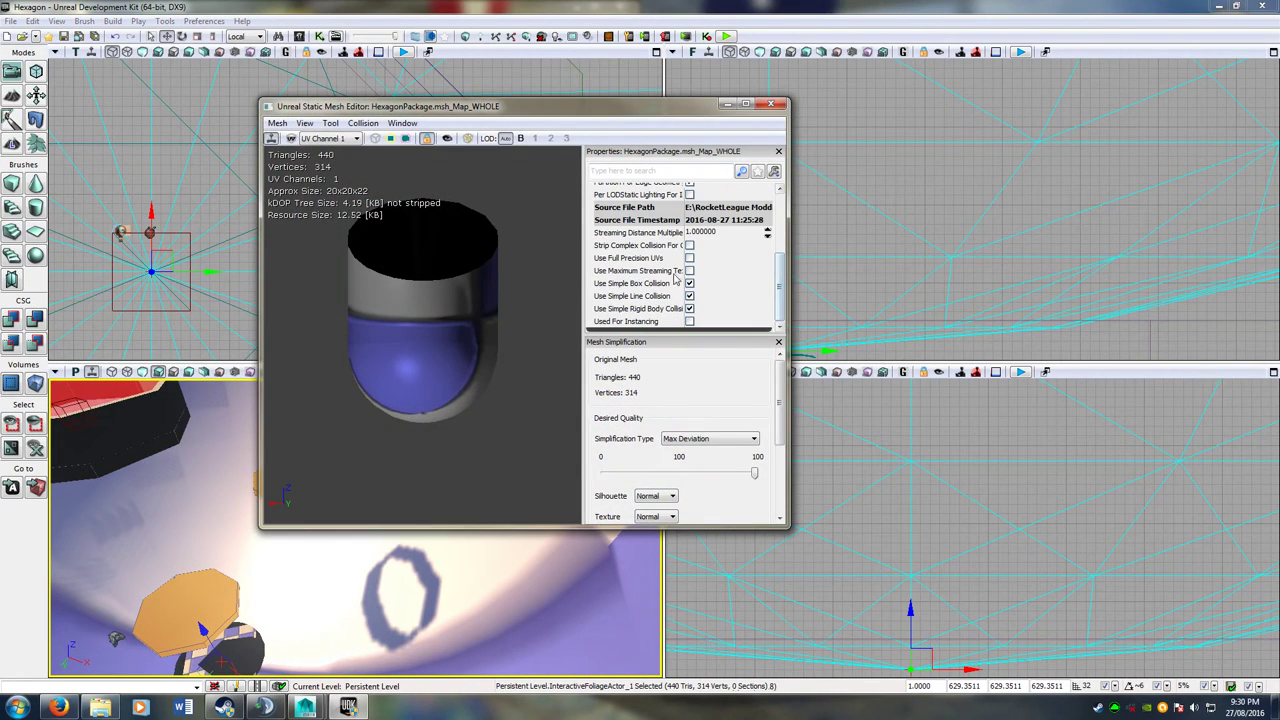
click(771, 104)
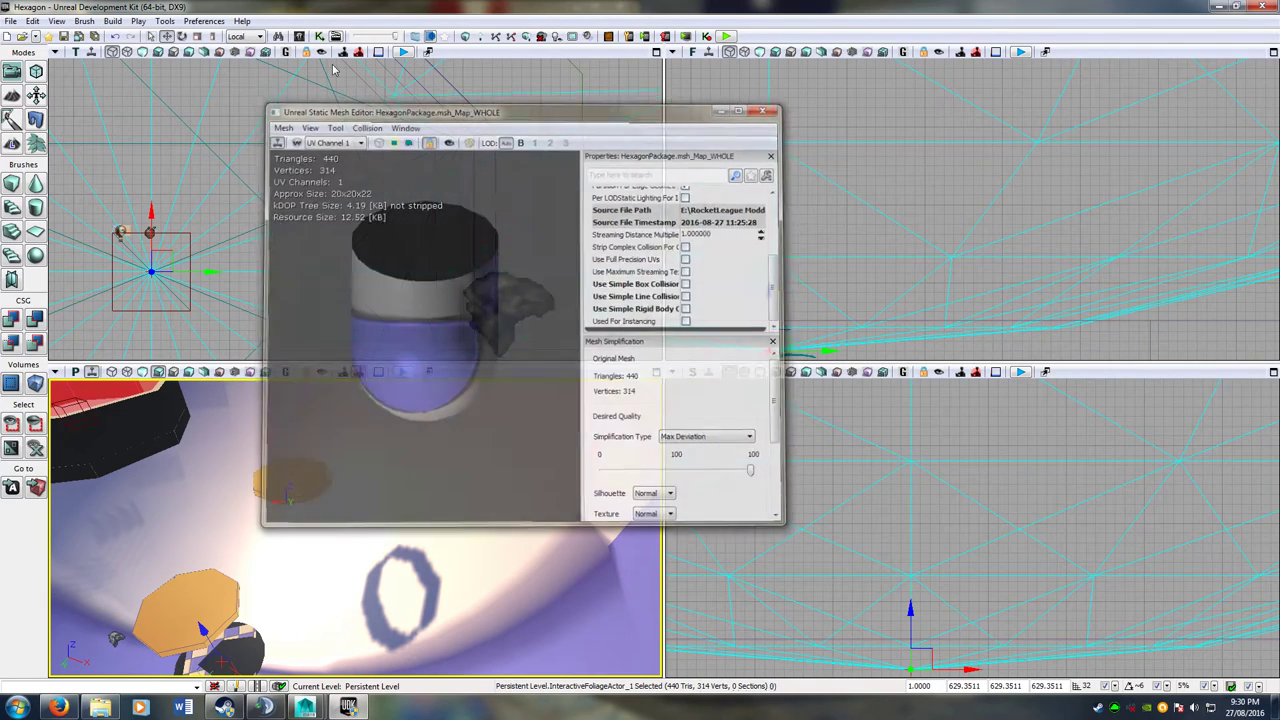
click(12, 21)
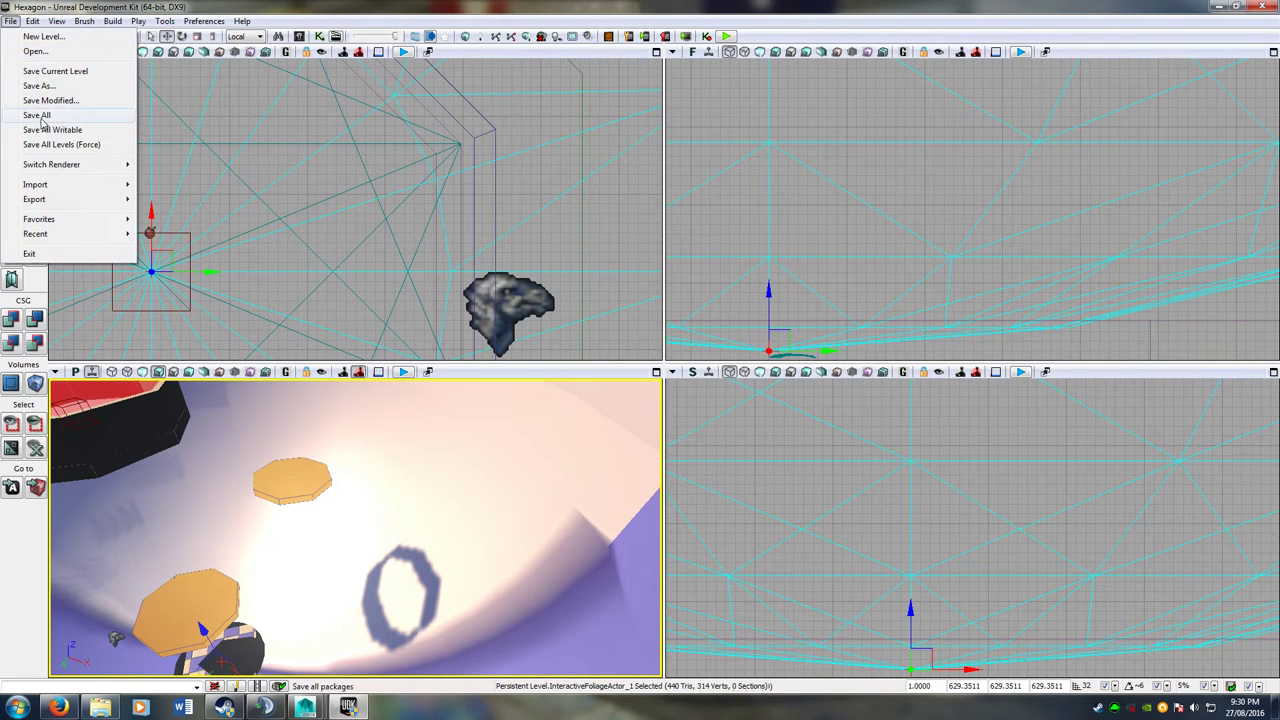
click(140, 114)
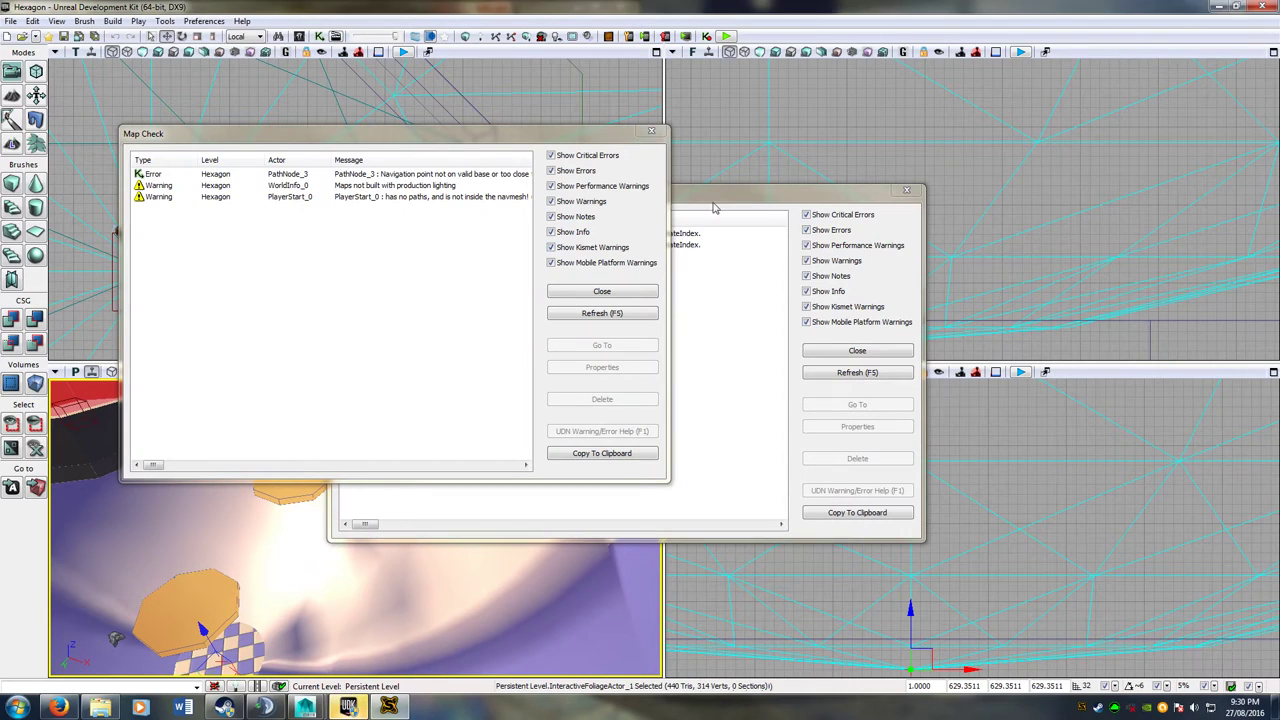
Dismiss the Map Check and Lighting Results reports of the level build and save all packages.
click(652, 132)
click(906, 191)
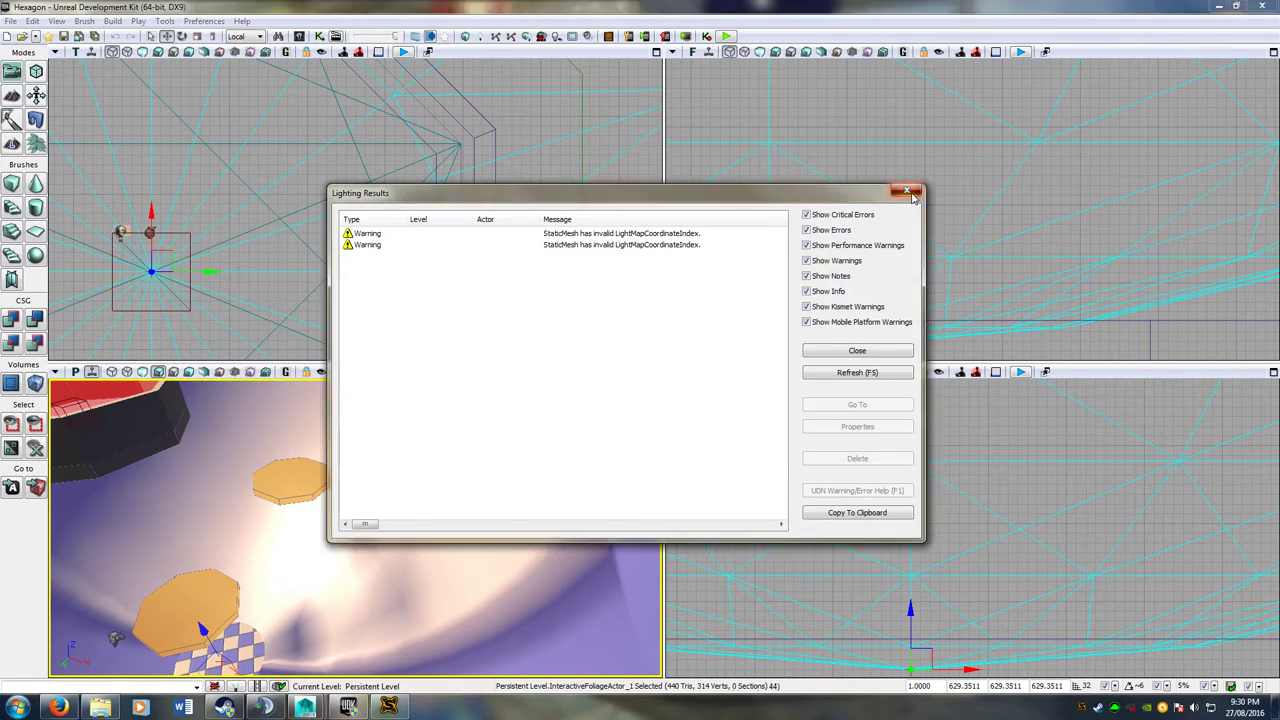
click(11, 21)
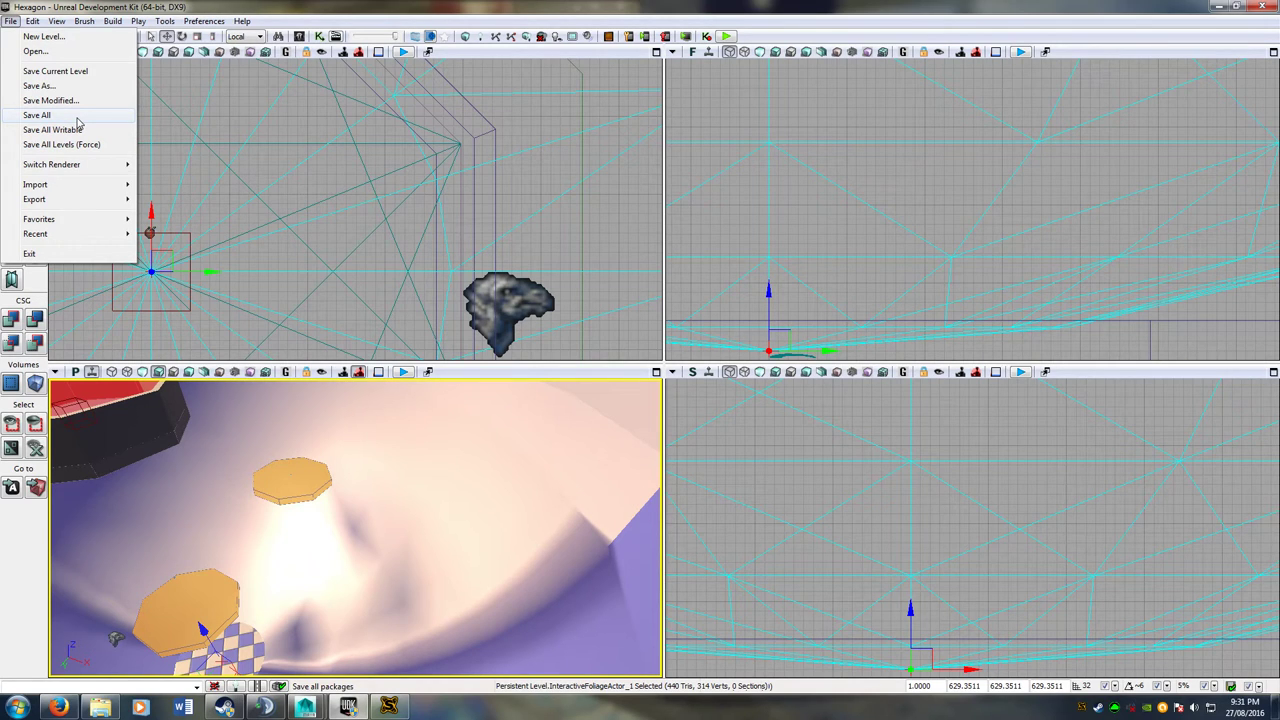
mouse_move(60, 193)
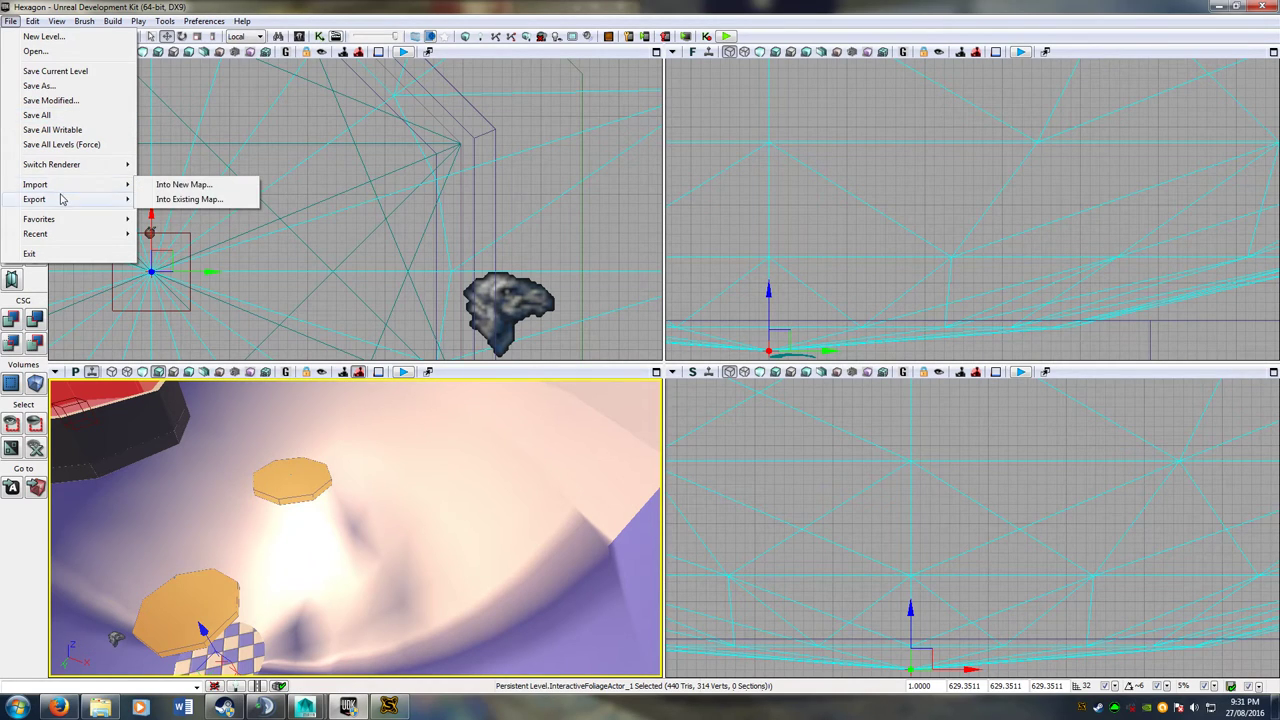
click(52, 114)
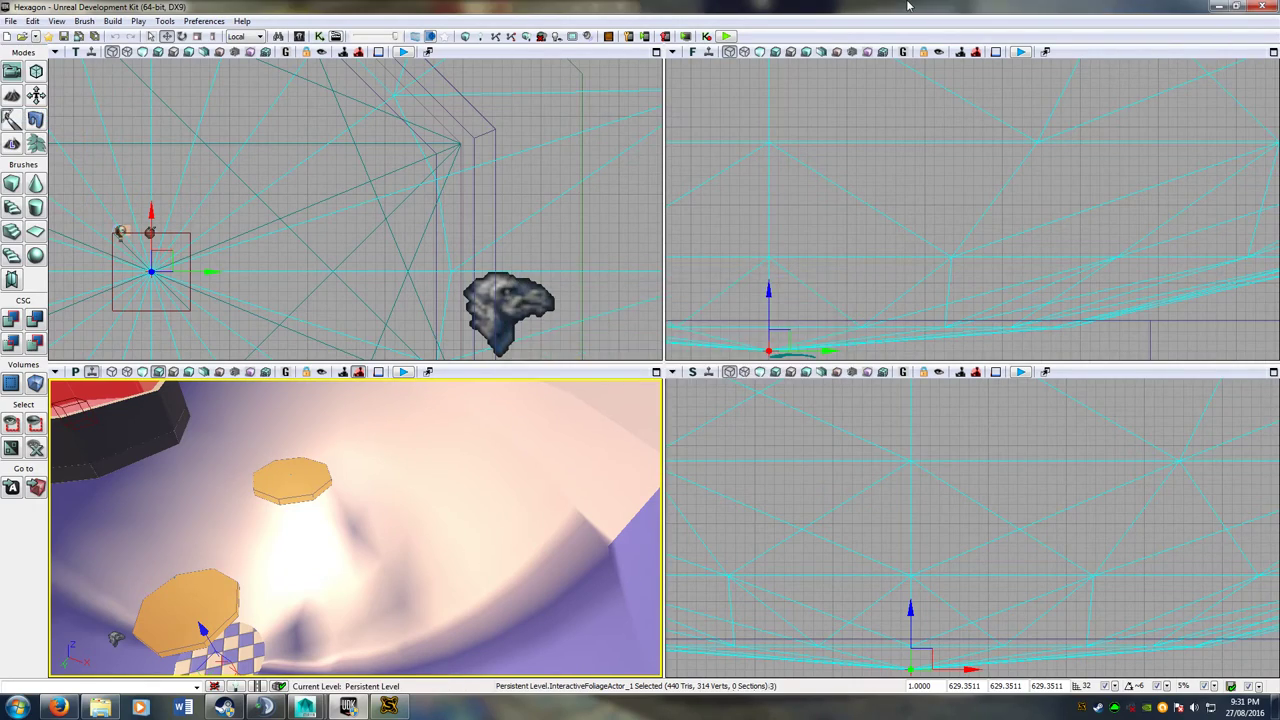
Copy the Hexagon map with Rocket League Map Copier and load Hexagon.upk as the freeplay map in RL Map Loader.
drag(909, 5, 169, 327)
double_click(1160, 374)
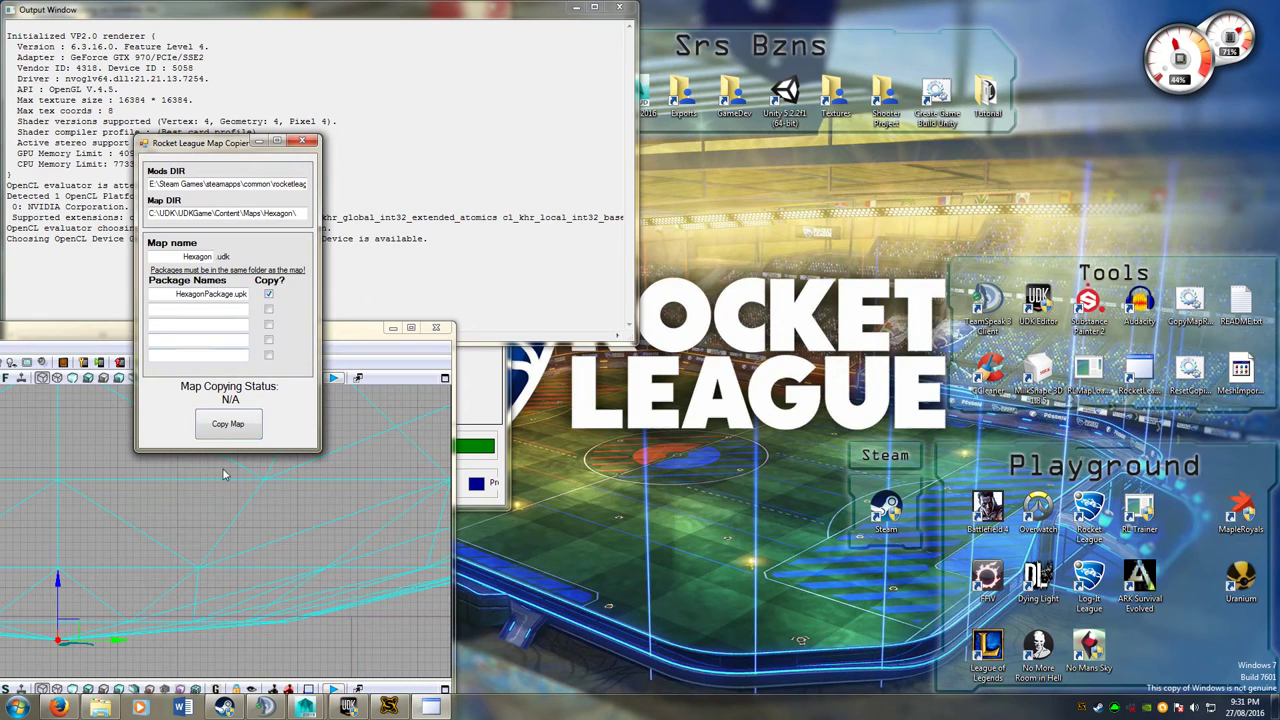
double_click(1088, 372)
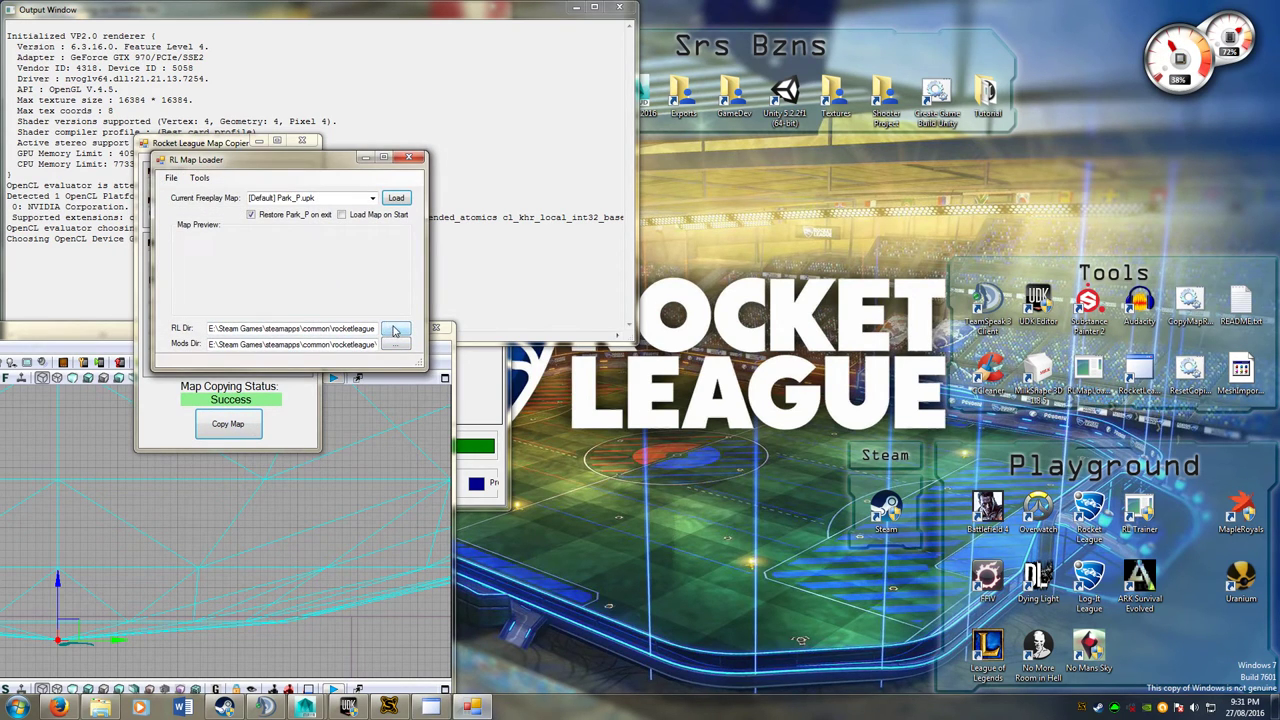
click(372, 198)
click(372, 207)
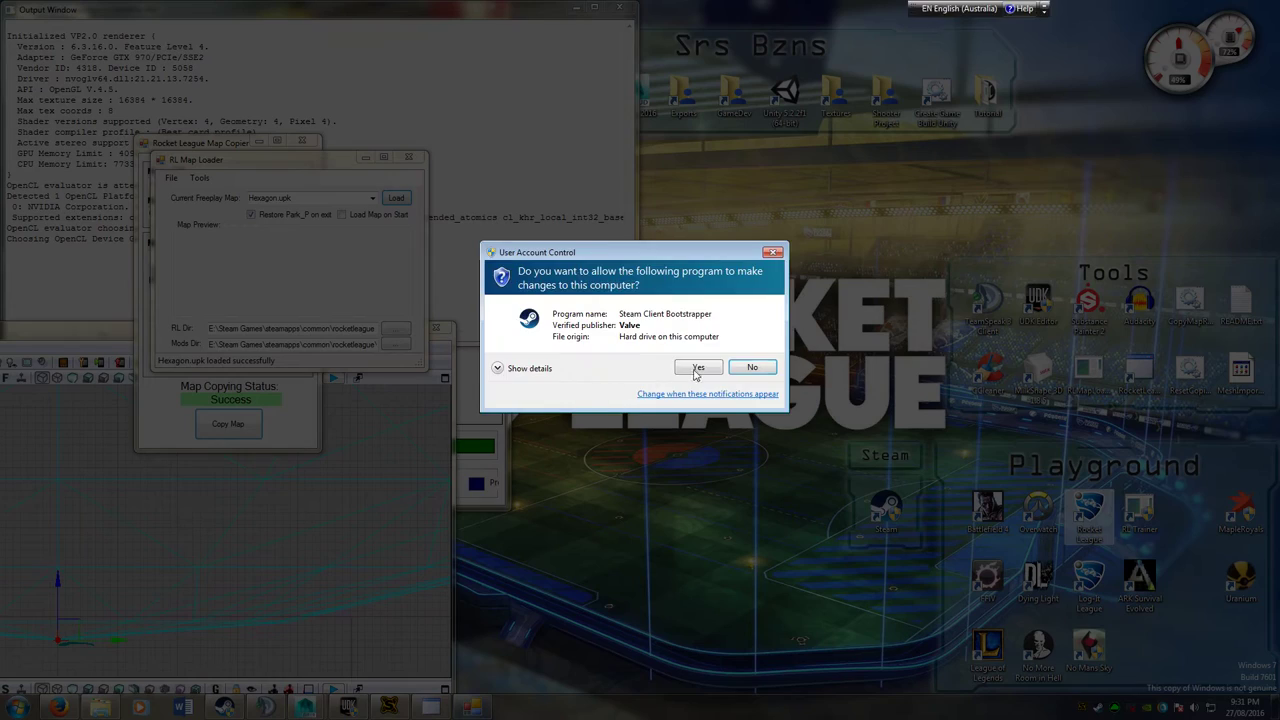
Launch Rocket League, allowing Steam to make changes, and start a Free Play training session.
click(697, 370)
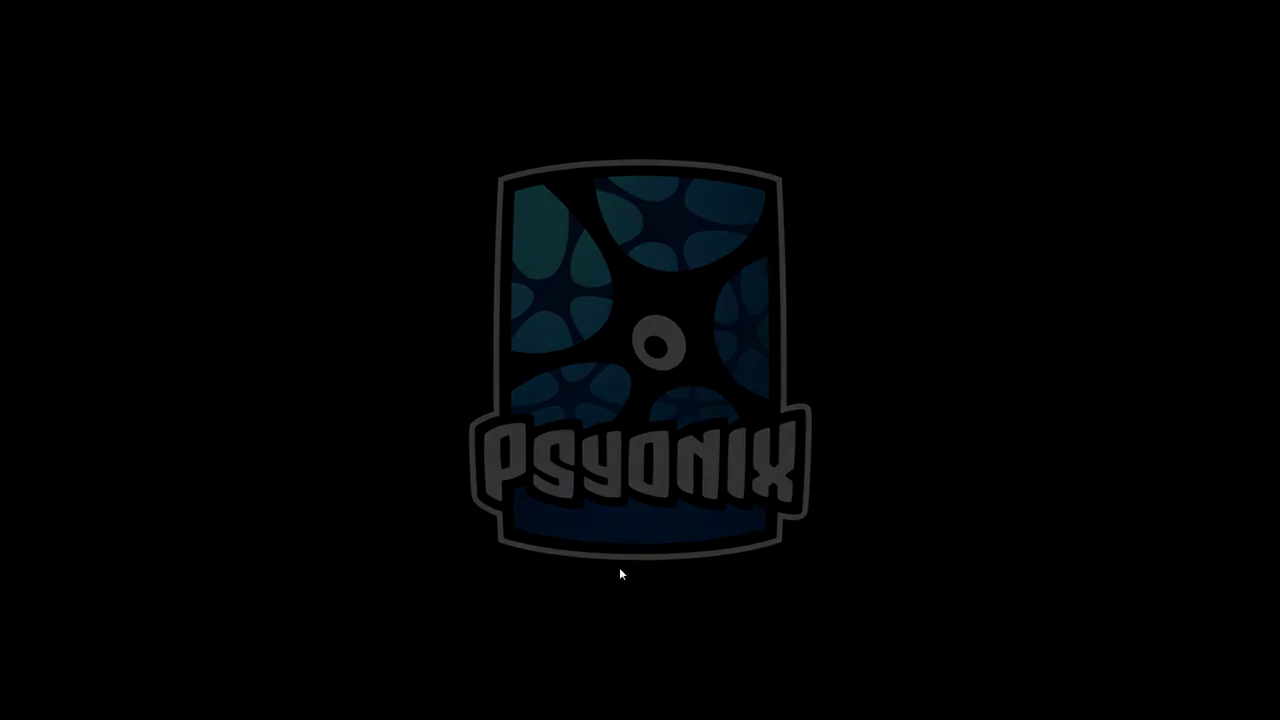
click(575, 387)
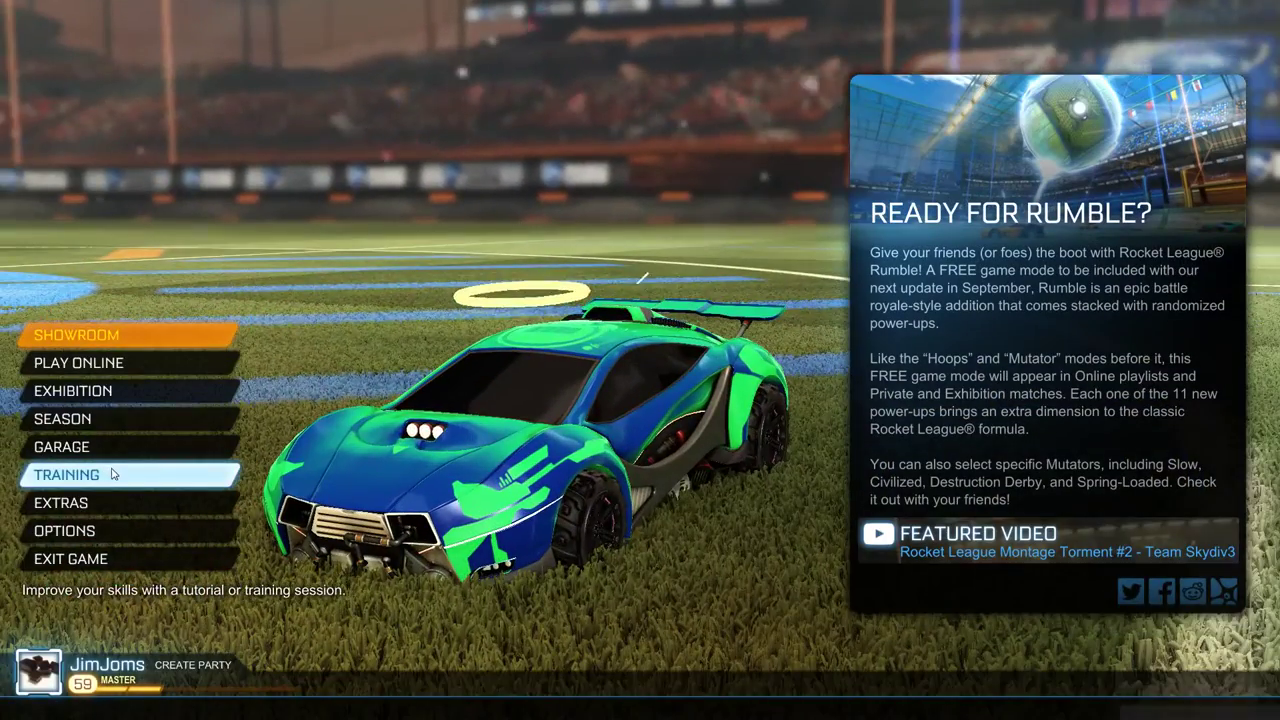
click(113, 474)
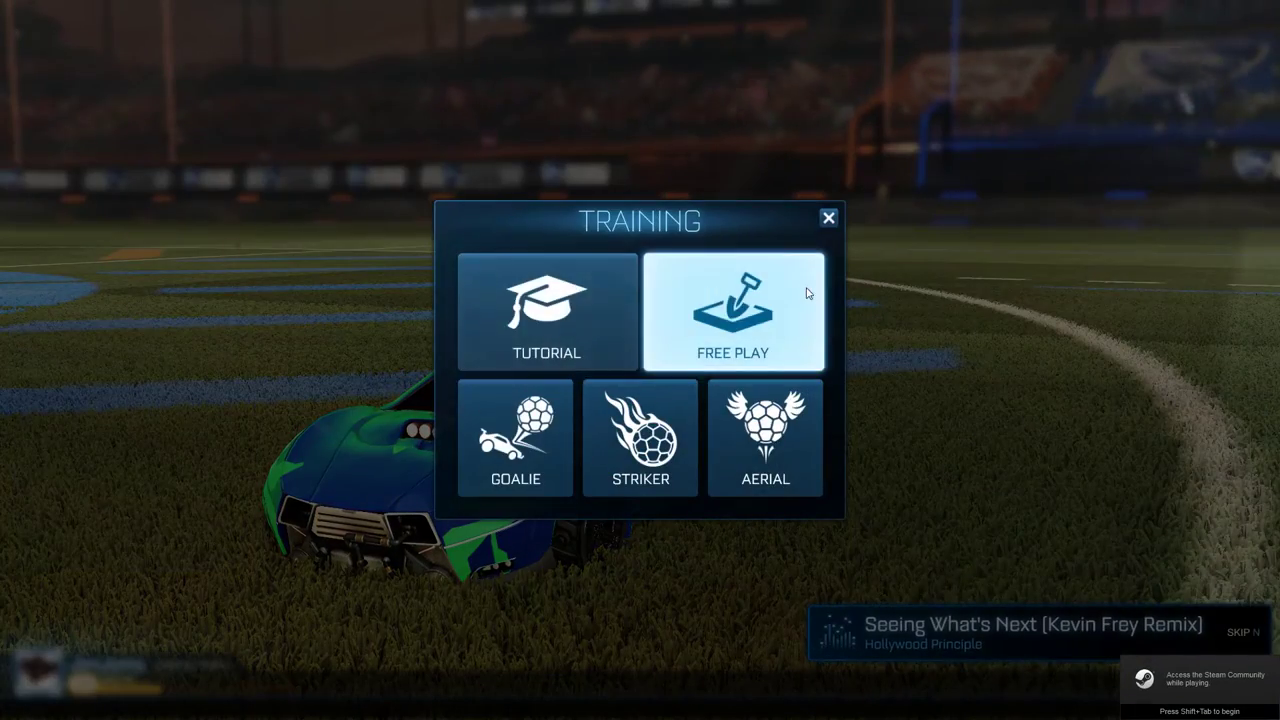
click(806, 290)
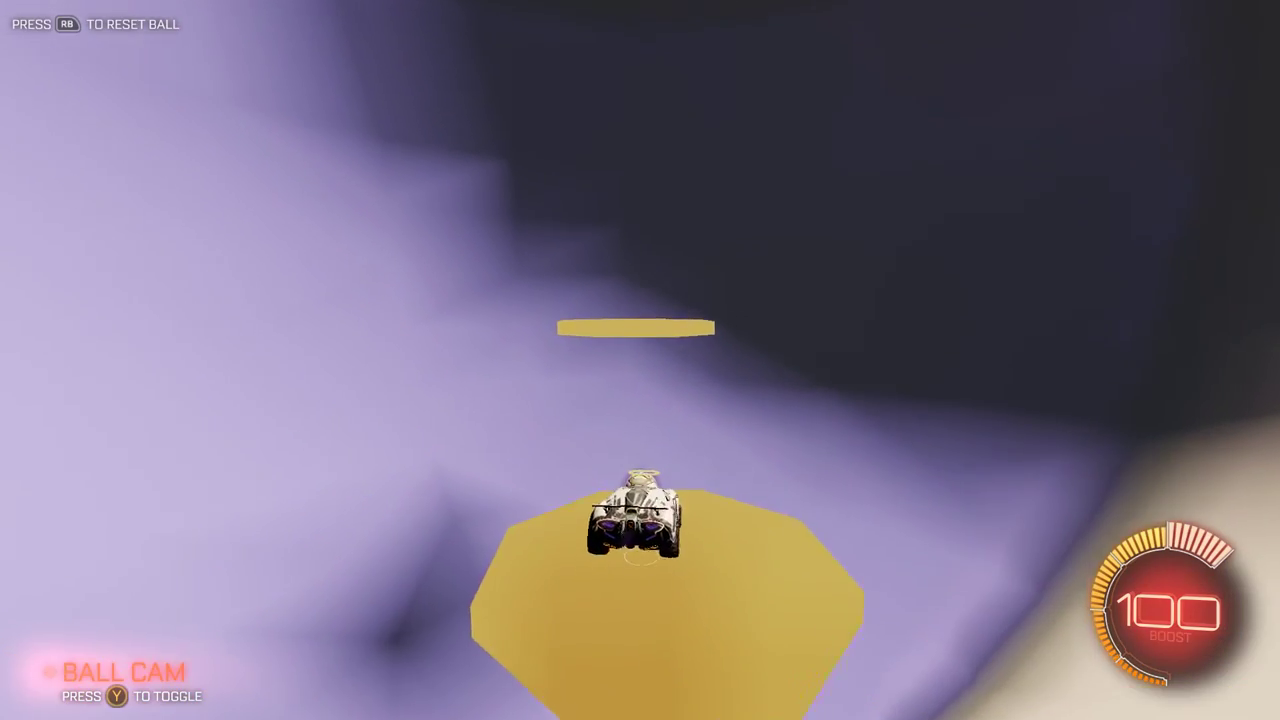
Test-drive the car around the custom Hexagon map in Free Play and exit Rocket League.
key(r)
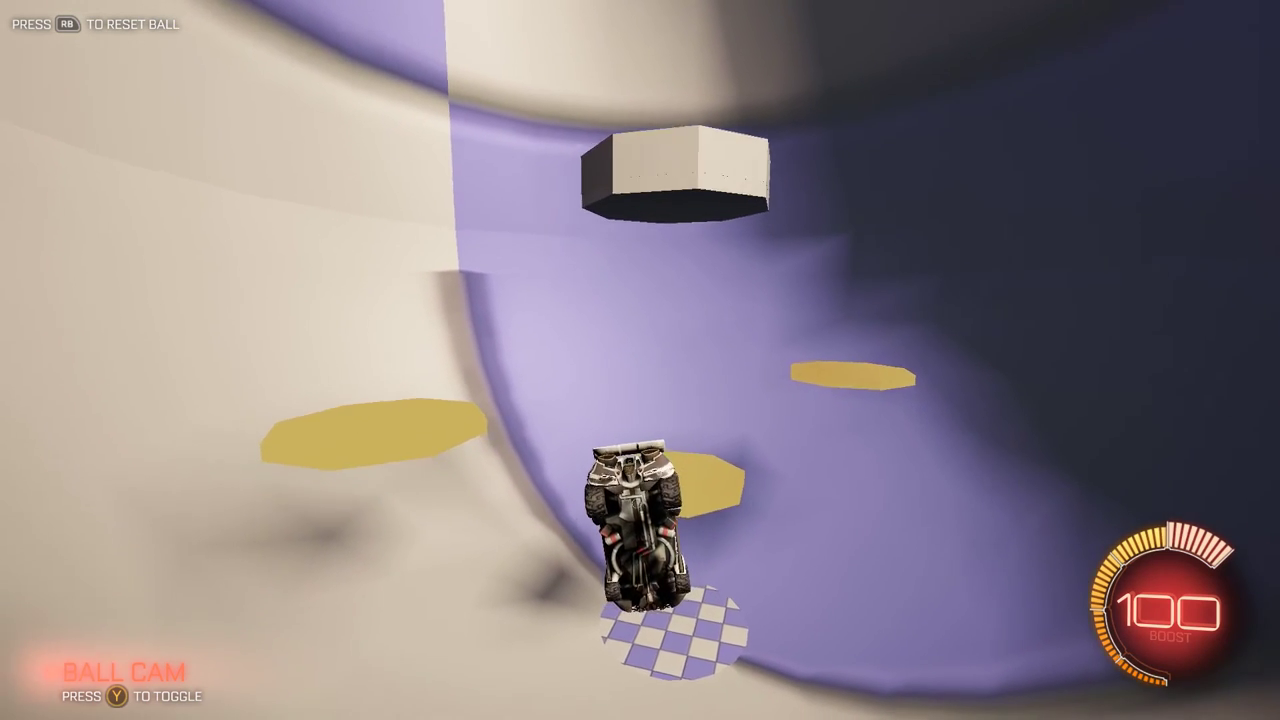
key(Escape)
key(Down)
key(Down)
key(Down)
key(Down)
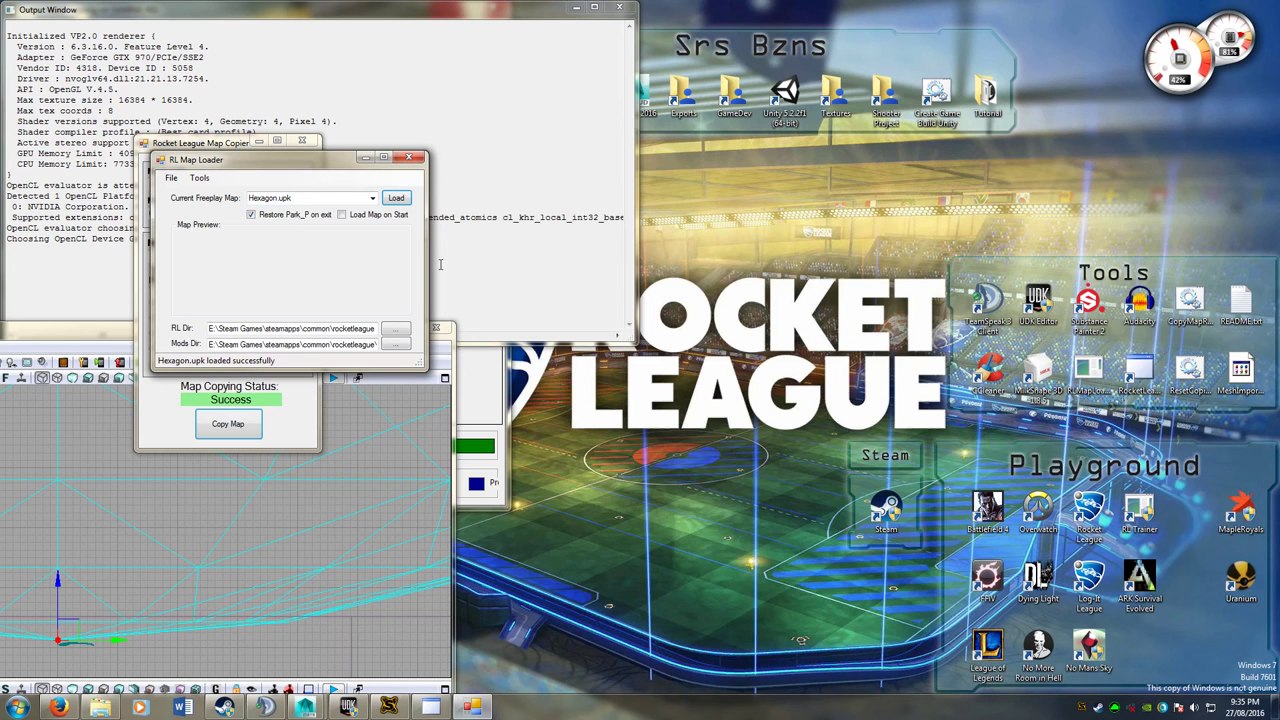
Move the RL Map Loader and Rocket League Map Copier windows aside and return to the UDK editor.
drag(335, 165, 881, 46)
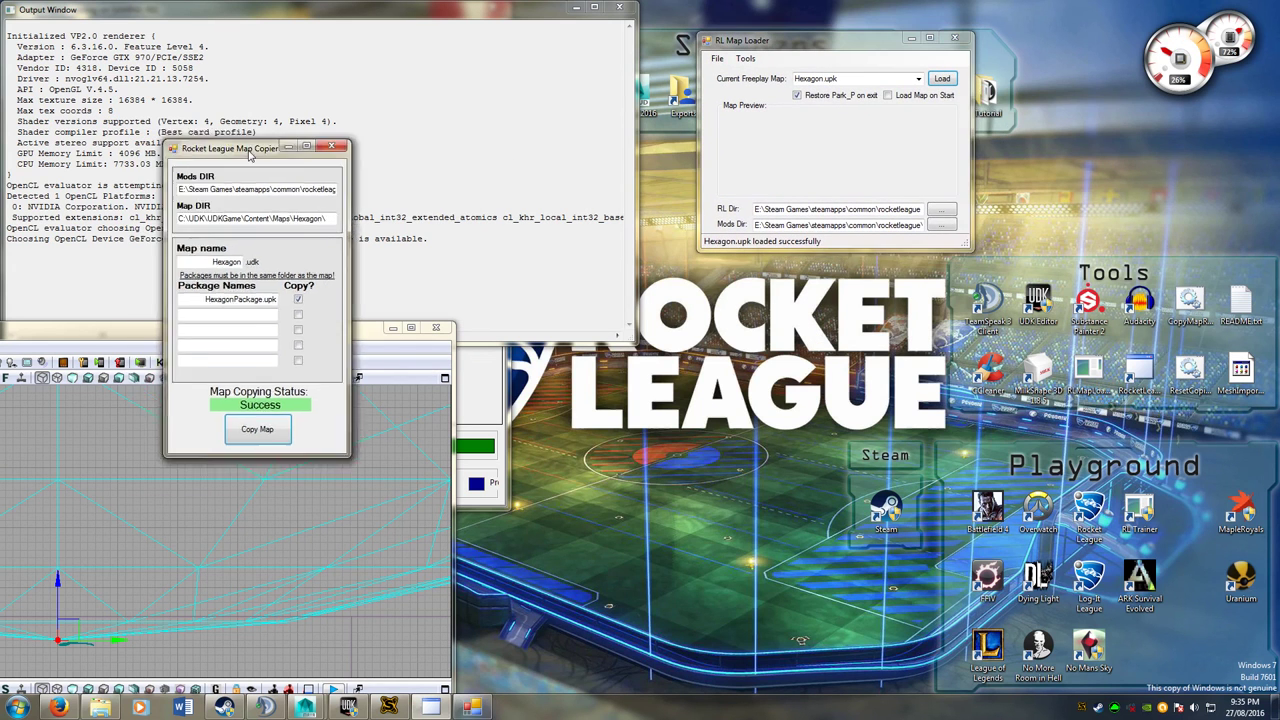
drag(249, 153, 938, 74)
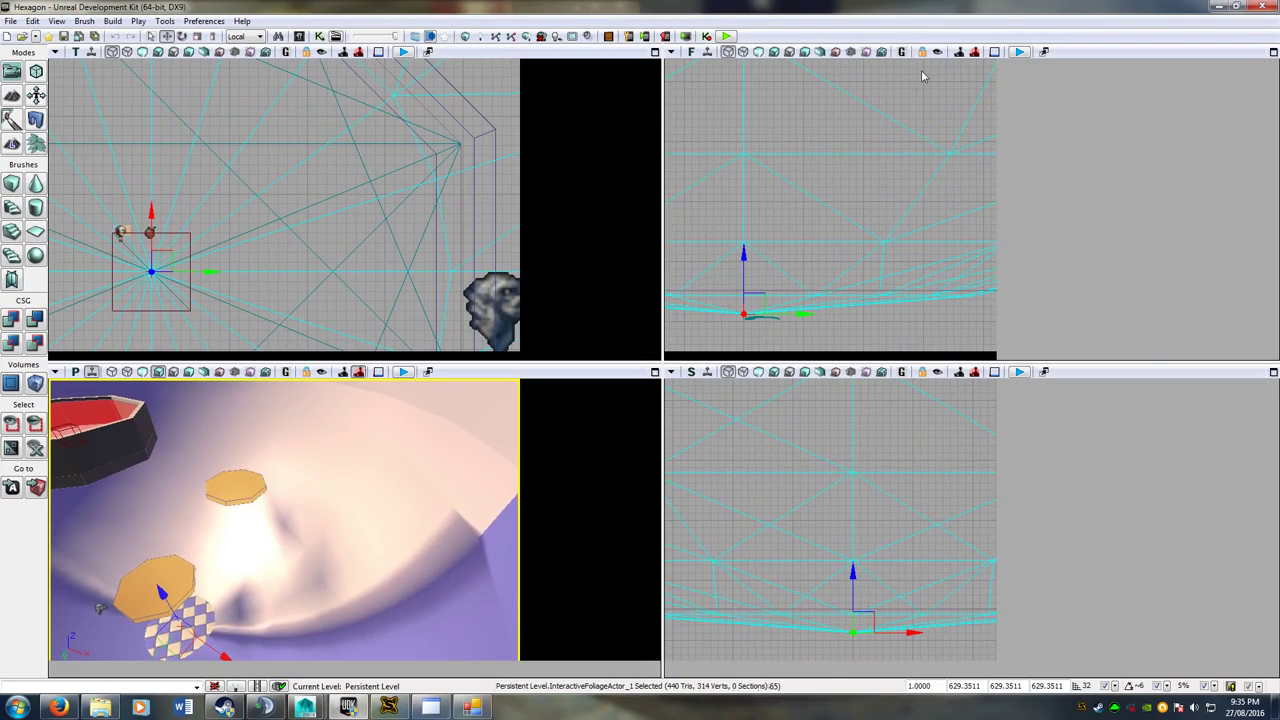